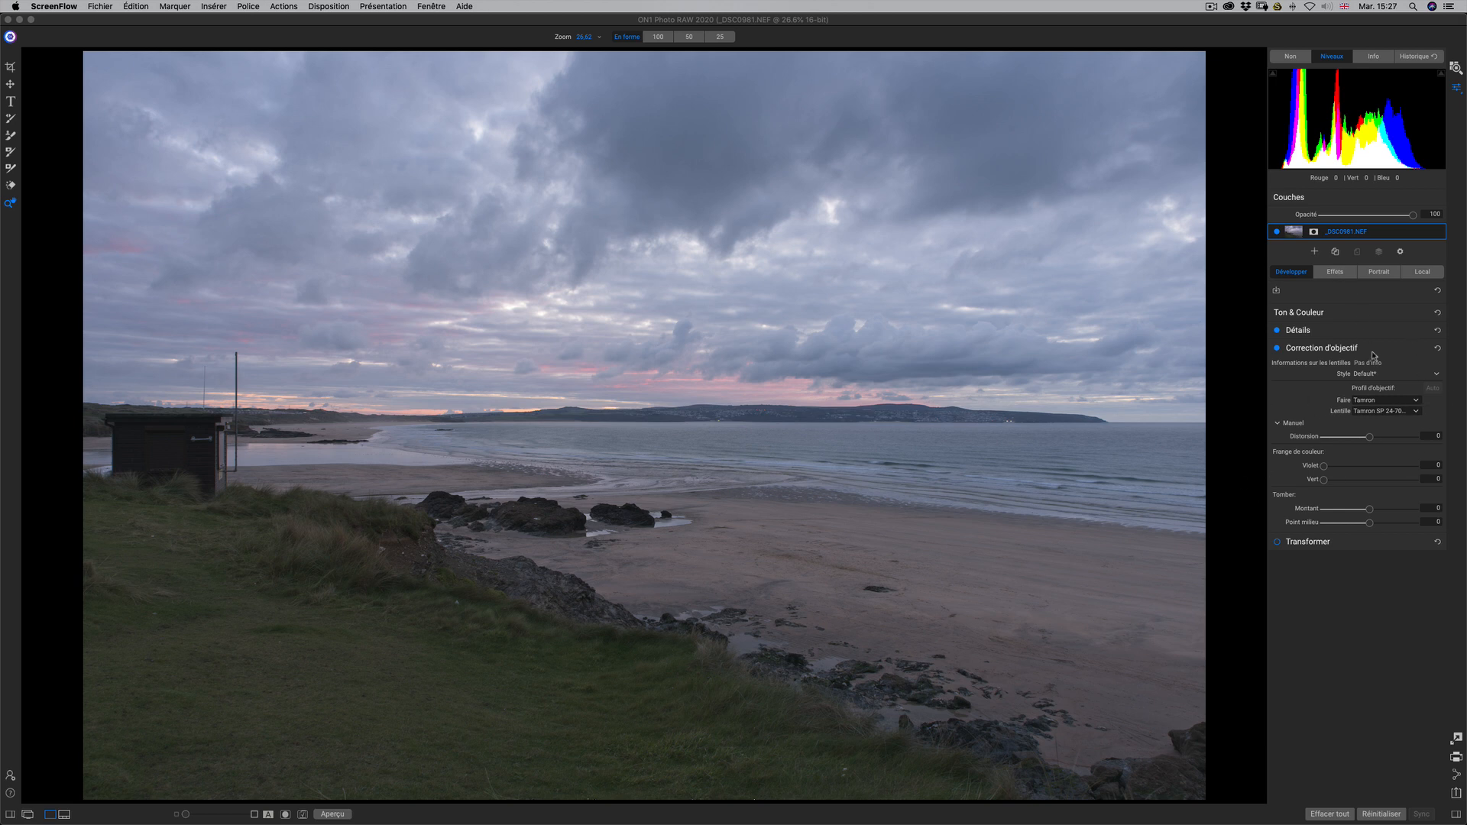
Apply the AI Match tone setting to the photo in Ton & Couleur.
{"action": "left_click", "coordinate": [1326, 315]}
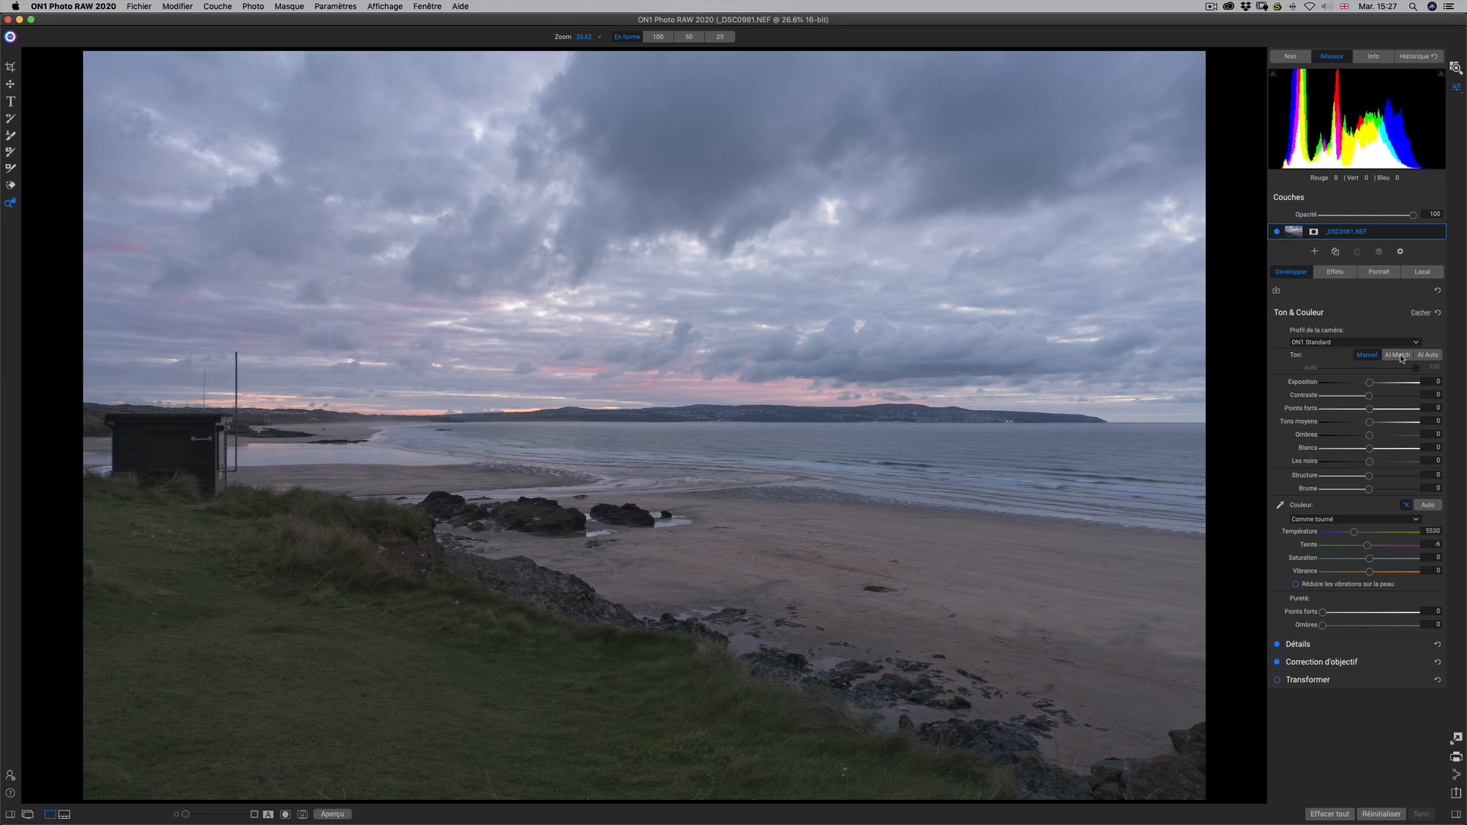
{"action": "left_click", "coordinate": [1398, 355]}
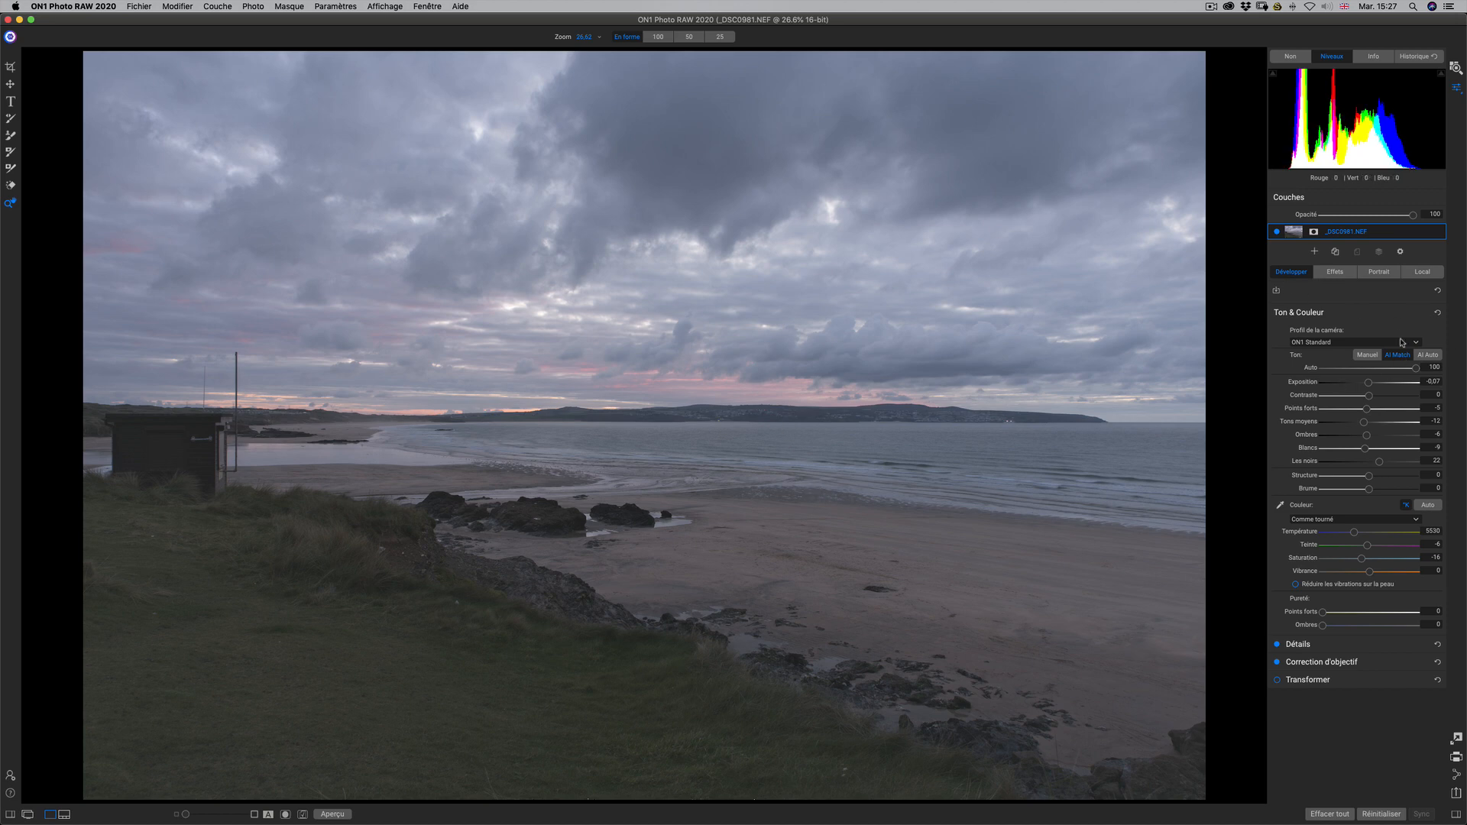
Add a Courbes filter with its mask options open and darken the midtones by lowering the curve's middle to about input 139, output 108.
{"action": "left_click", "coordinate": [1335, 274]}
{"action": "left_click", "coordinate": [1360, 303]}
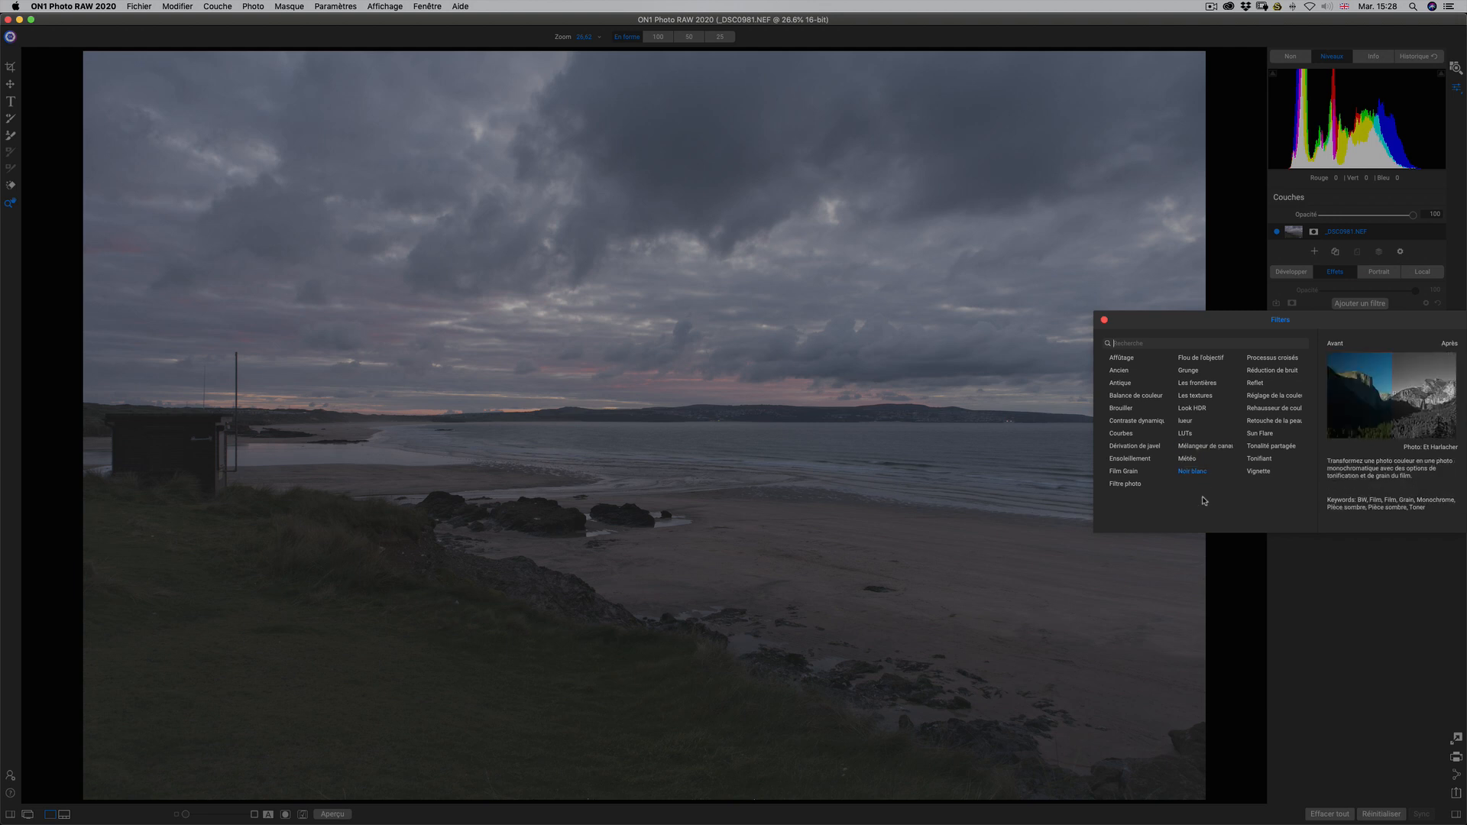
{"action": "left_click", "coordinate": [1121, 434]}
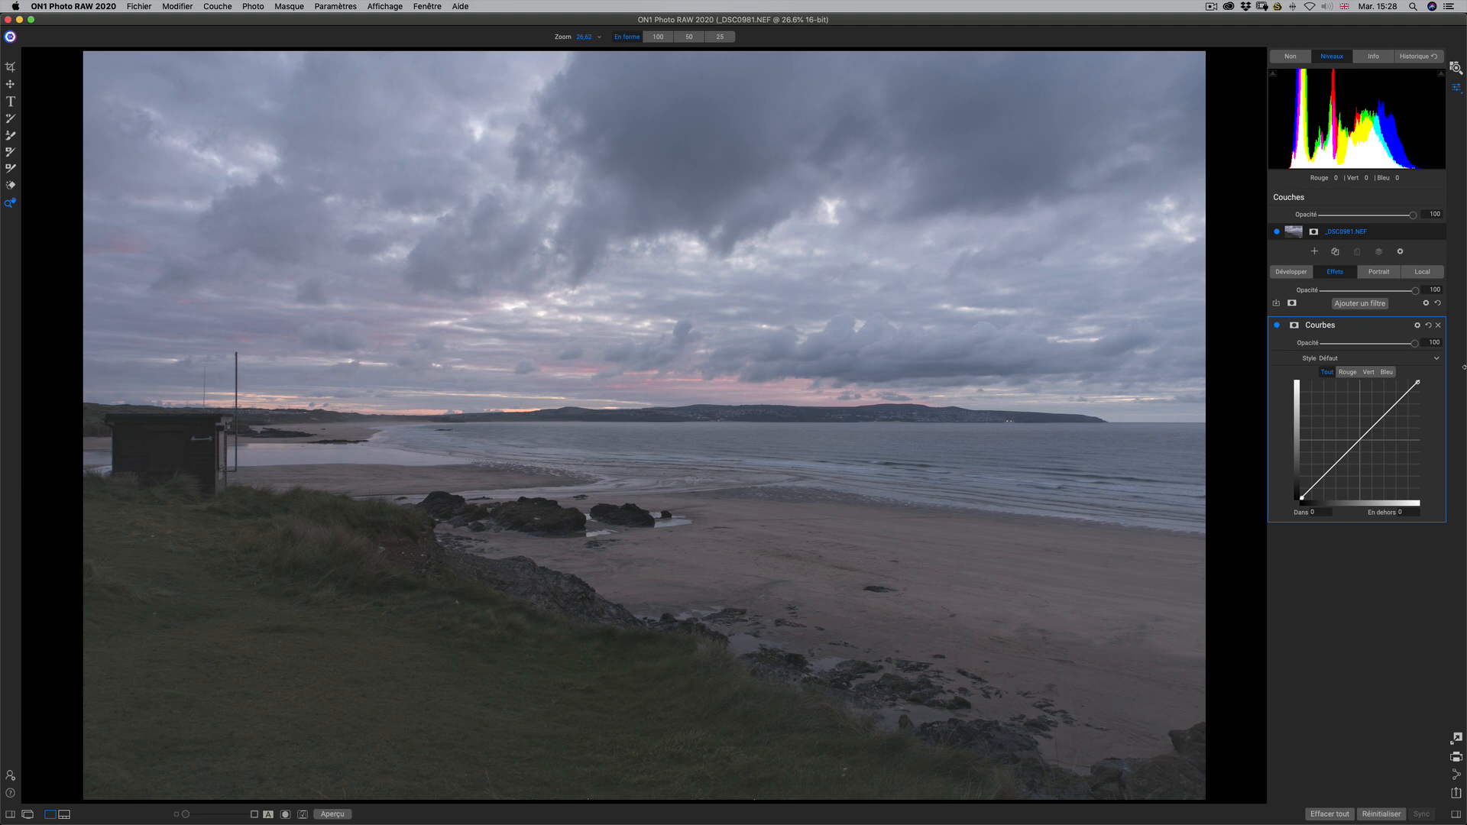
{"action": "left_click", "coordinate": [1295, 324]}
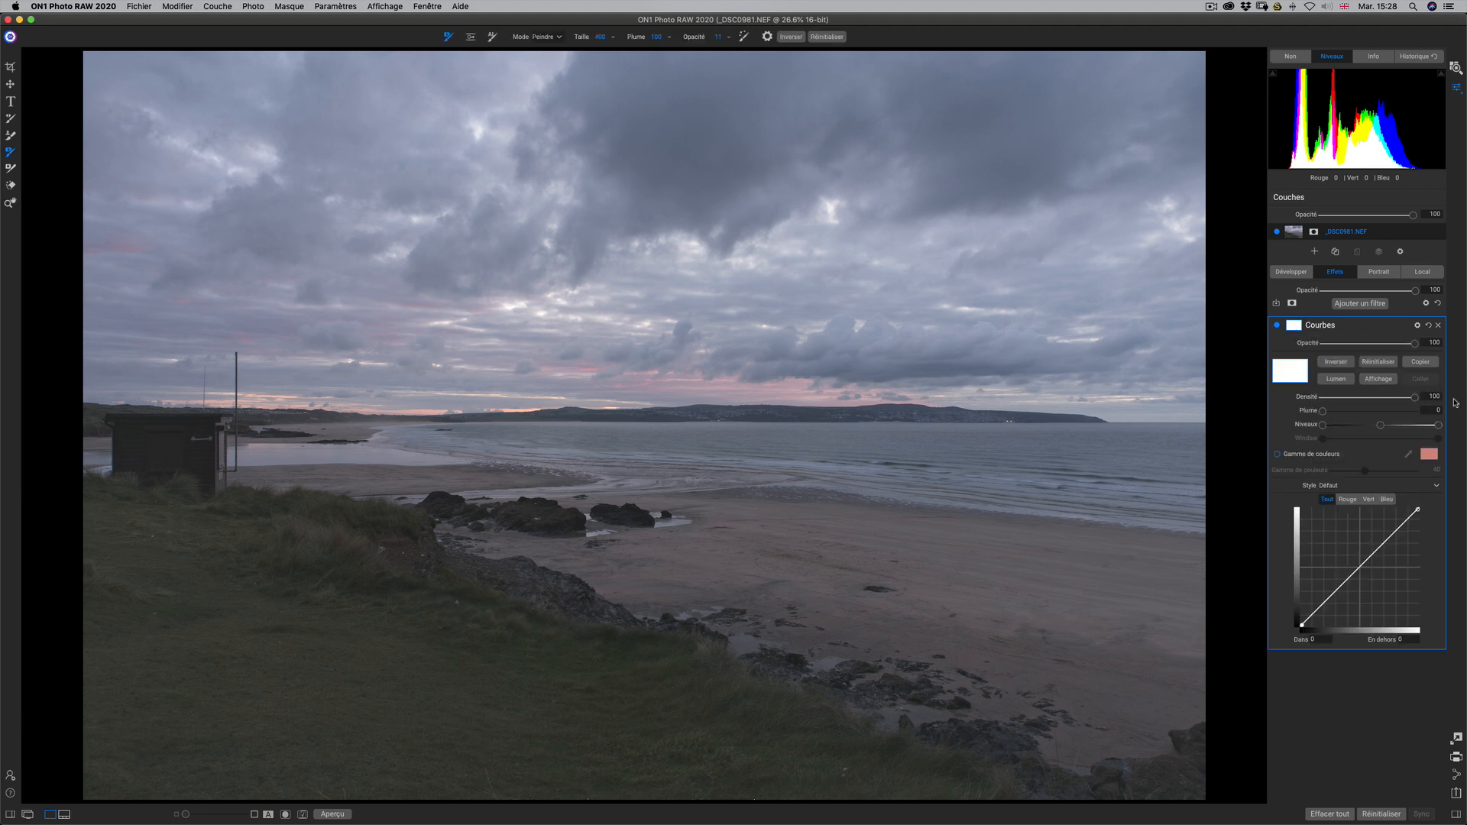
{"action": "left_click", "coordinate": [1362, 568]}
{"action": "left_click_drag", "start_coordinate": [1362, 567], "coordinate": [1366, 579]}
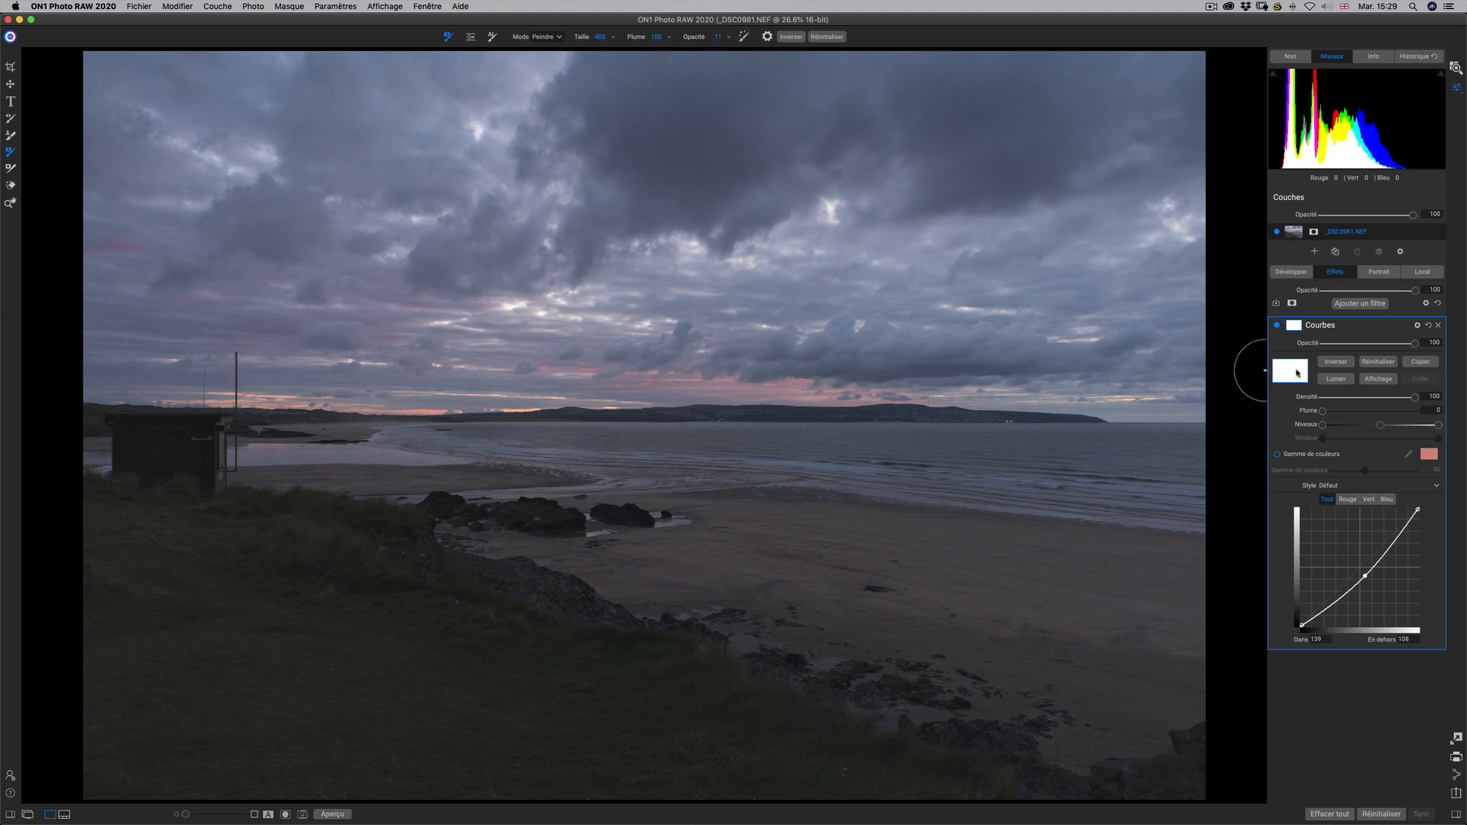
Try inverting the Courbes filter's blank mask, and invert it back to white.
{"action": "left_click", "coordinate": [1336, 367]}
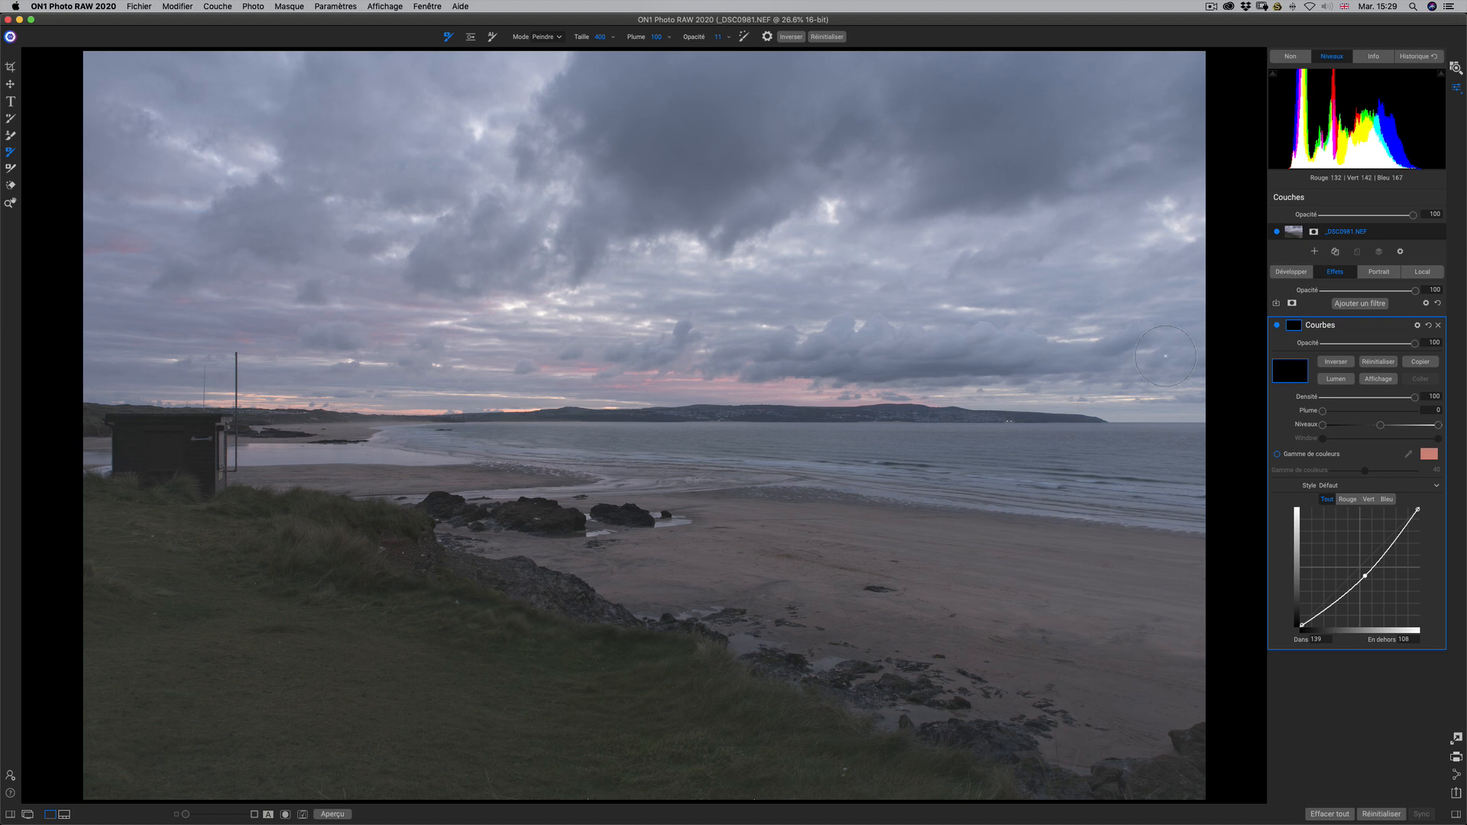
{"action": "left_click", "coordinate": [1340, 362]}
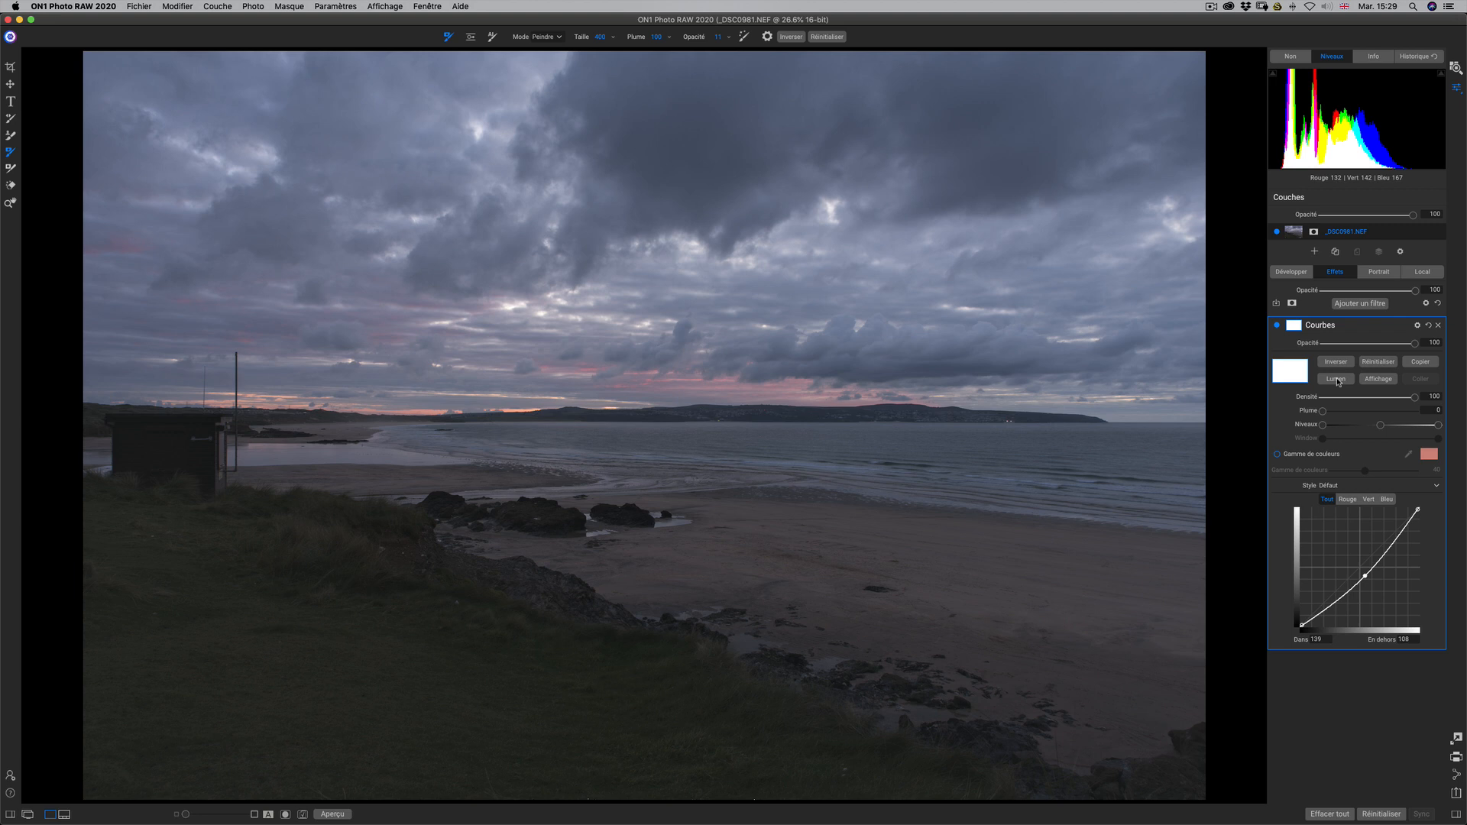
Create a luminosity mask for the Courbes filter and display the mask in the preview.
{"action": "left_click", "coordinate": [1336, 380]}
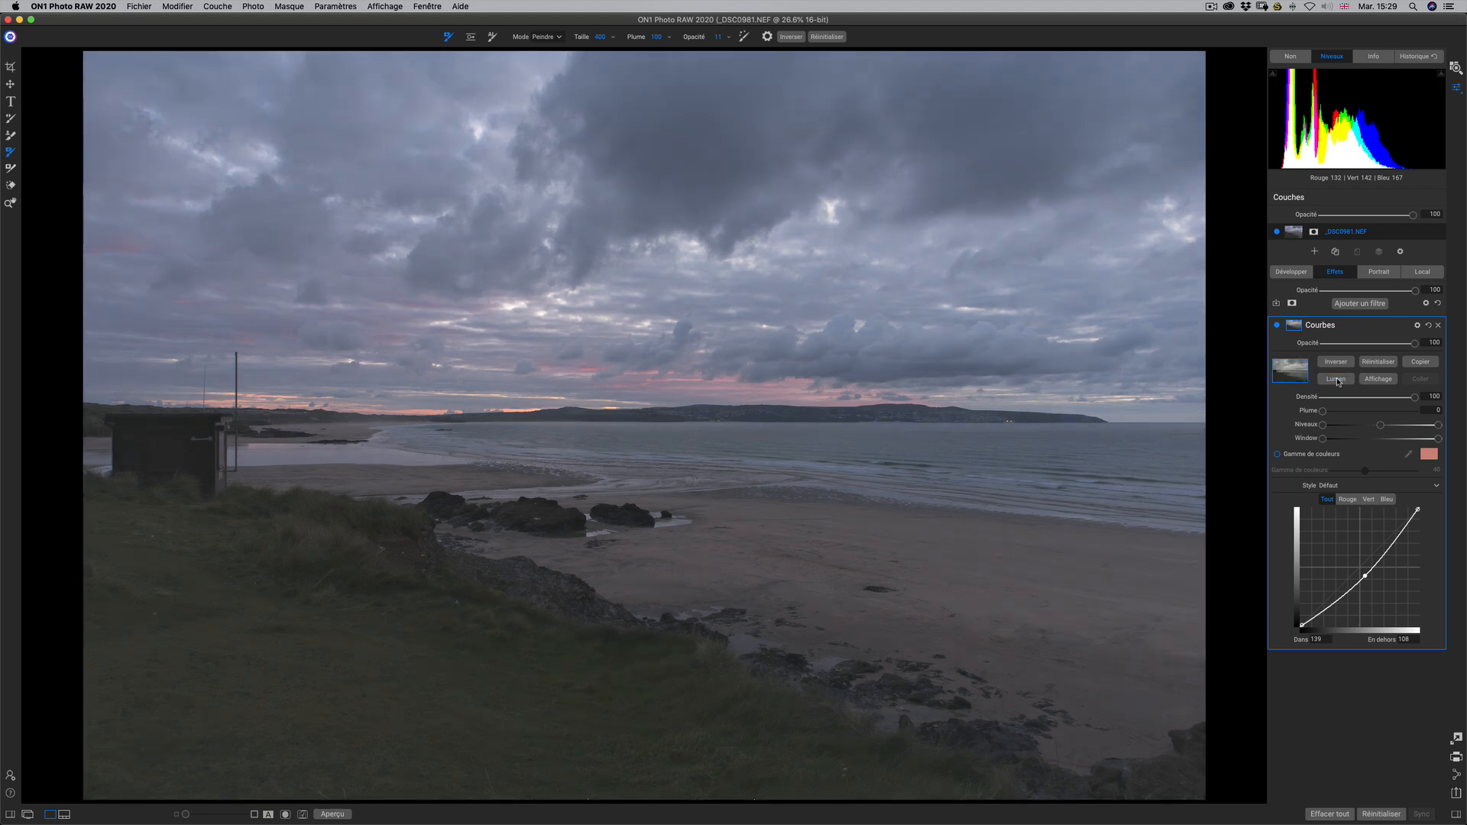
{"action": "left_click", "coordinate": [1386, 382]}
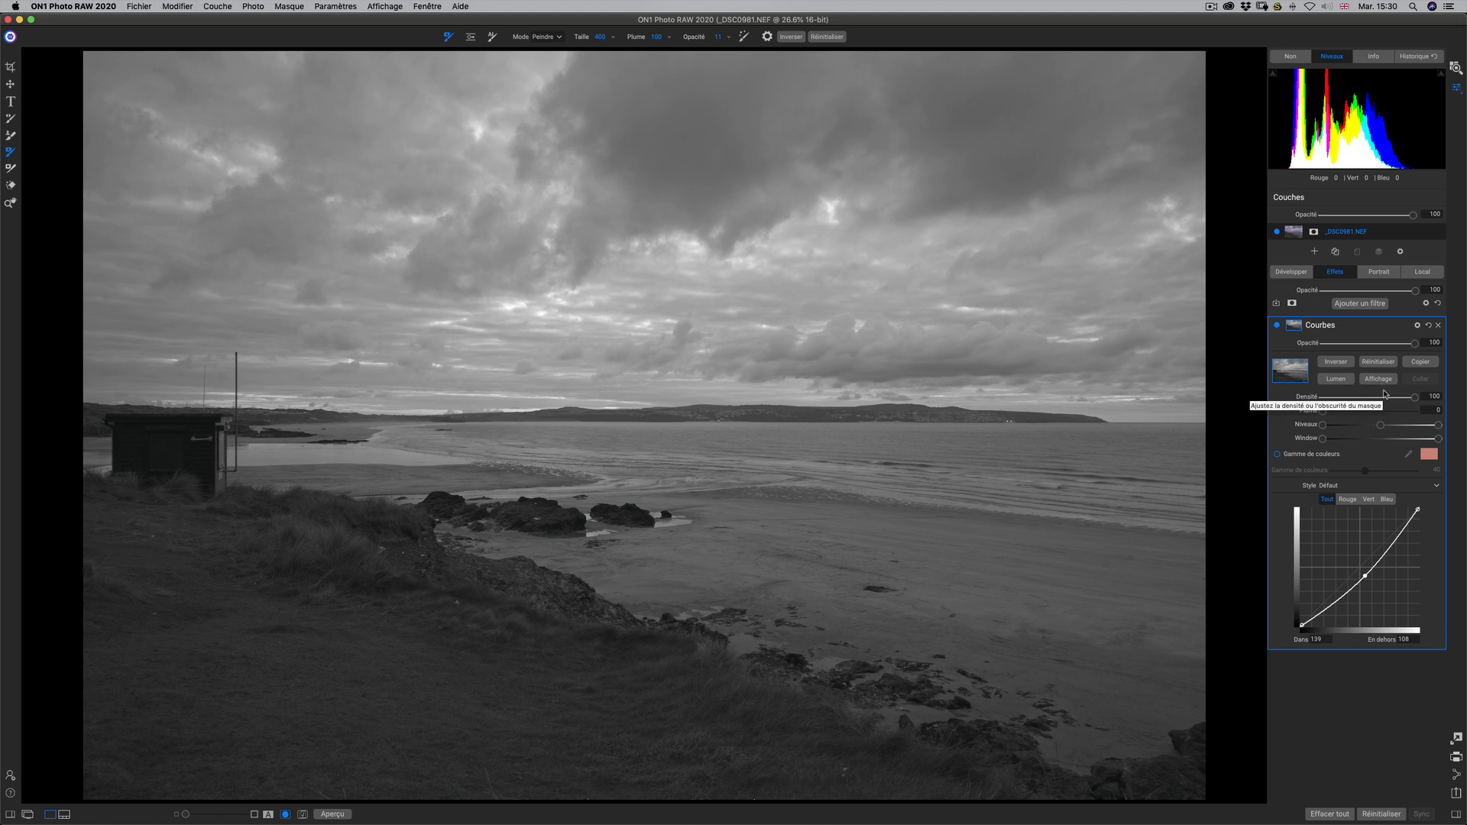
Try inverting the luminosity mask and lowering its density to 0, restoring the original orientation and a density of 100.
{"action": "left_click", "coordinate": [1345, 365]}
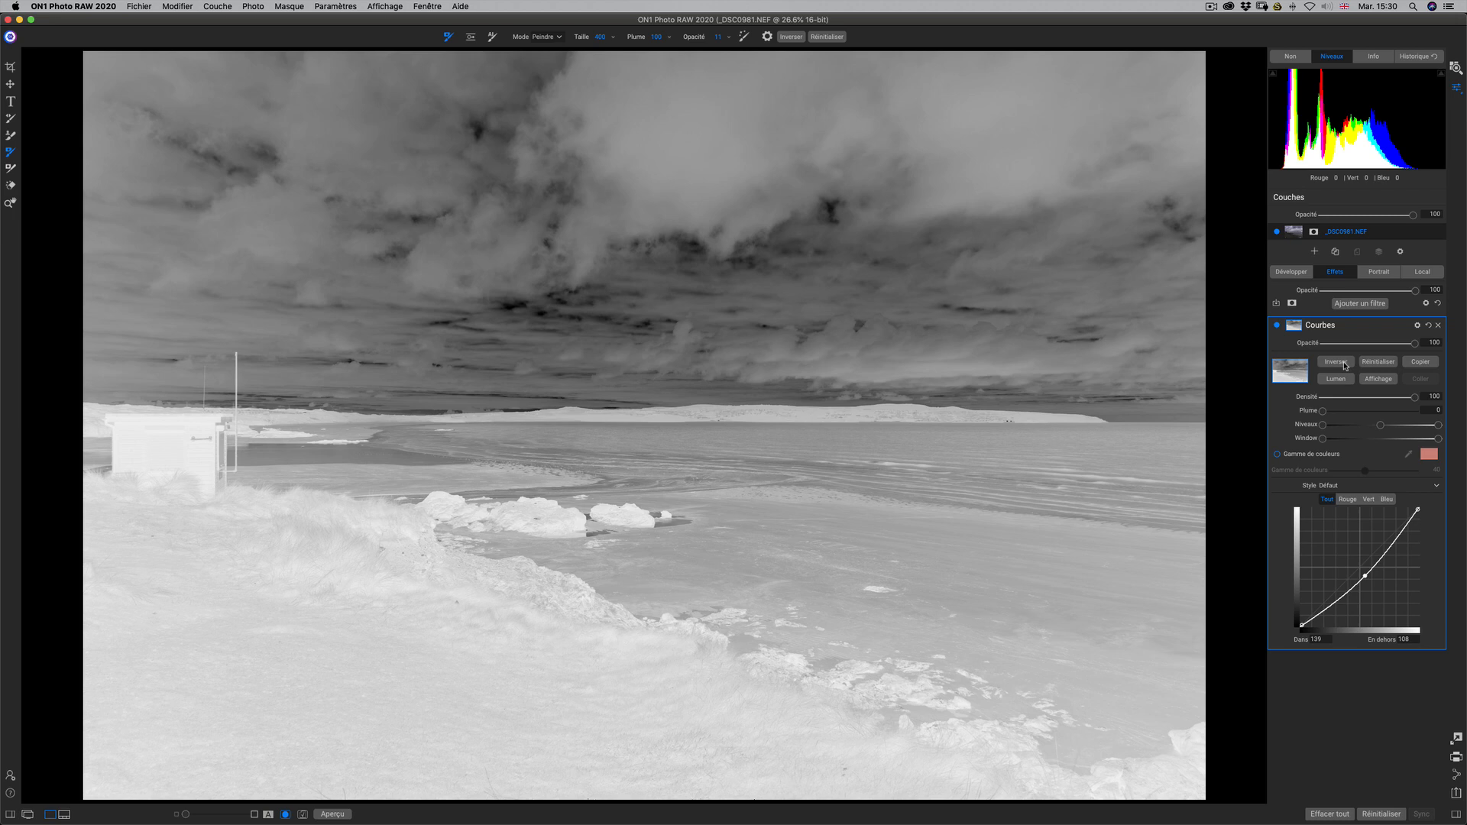
{"action": "left_click", "coordinate": [1344, 366]}
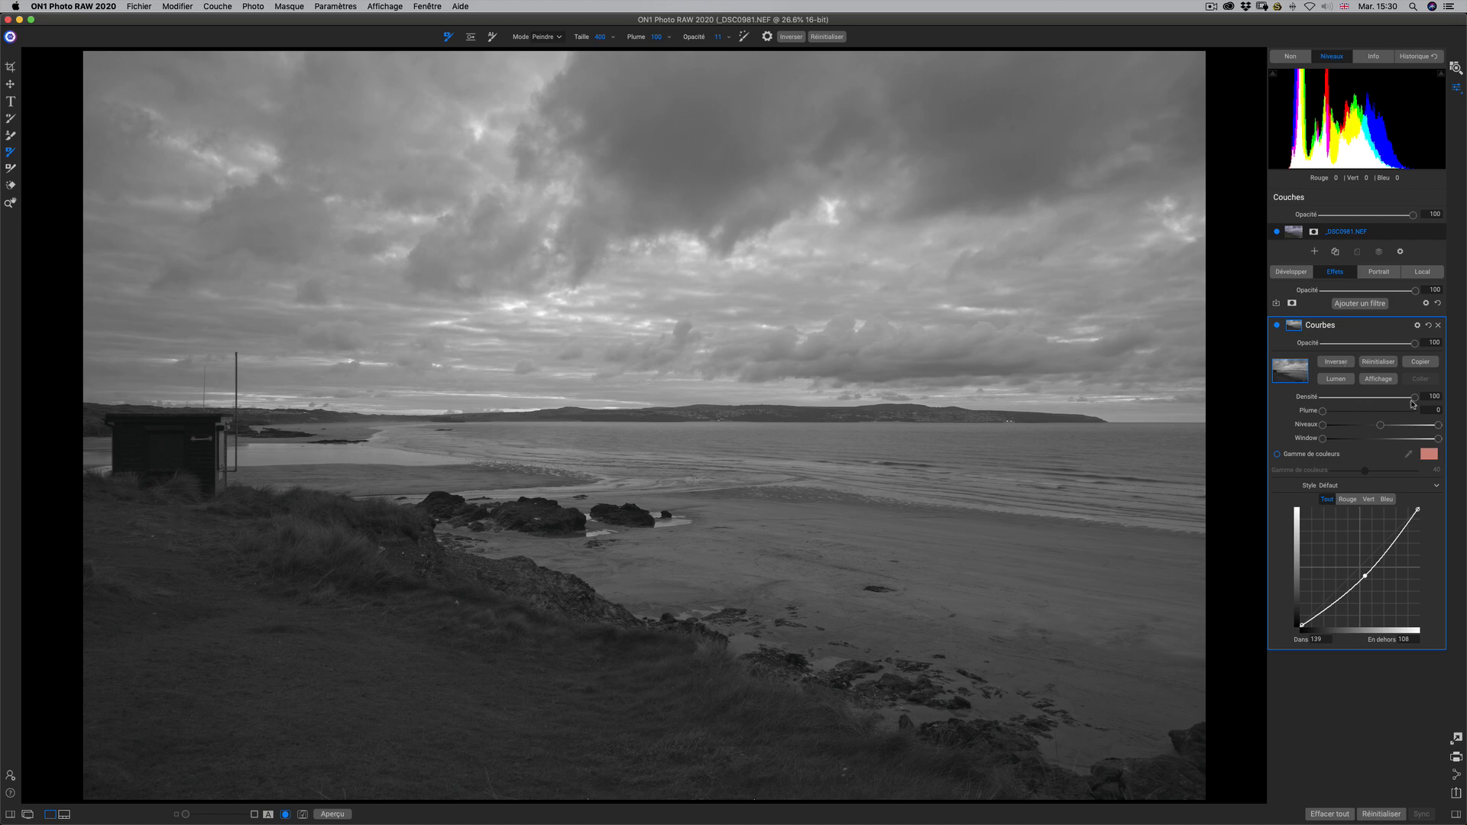
{"action": "left_click_drag", "start_coordinate": [1413, 405], "coordinate": [1303, 405]}
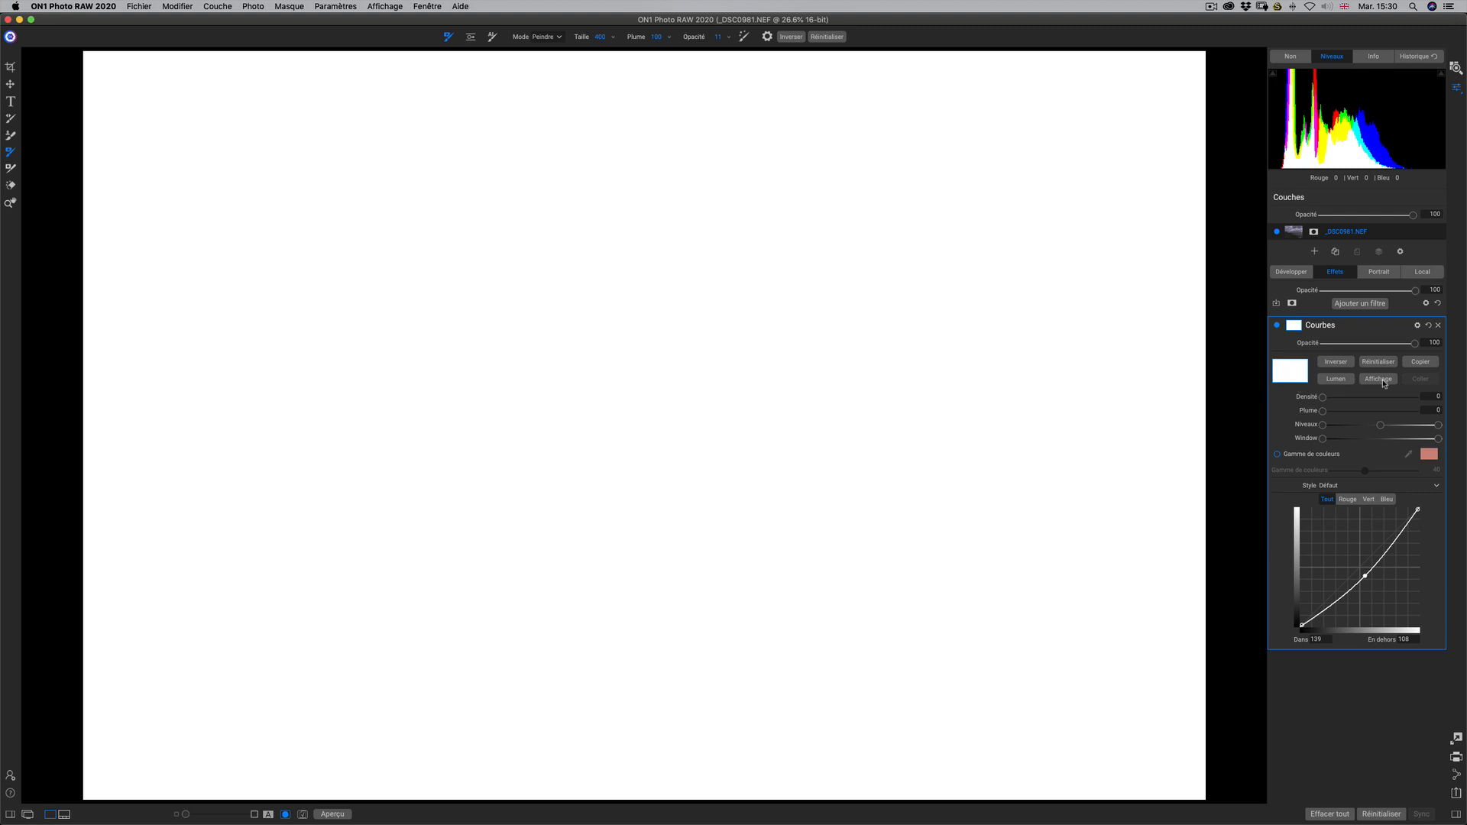
{"action": "left_click_drag", "start_coordinate": [1321, 398], "coordinate": [1463, 405]}
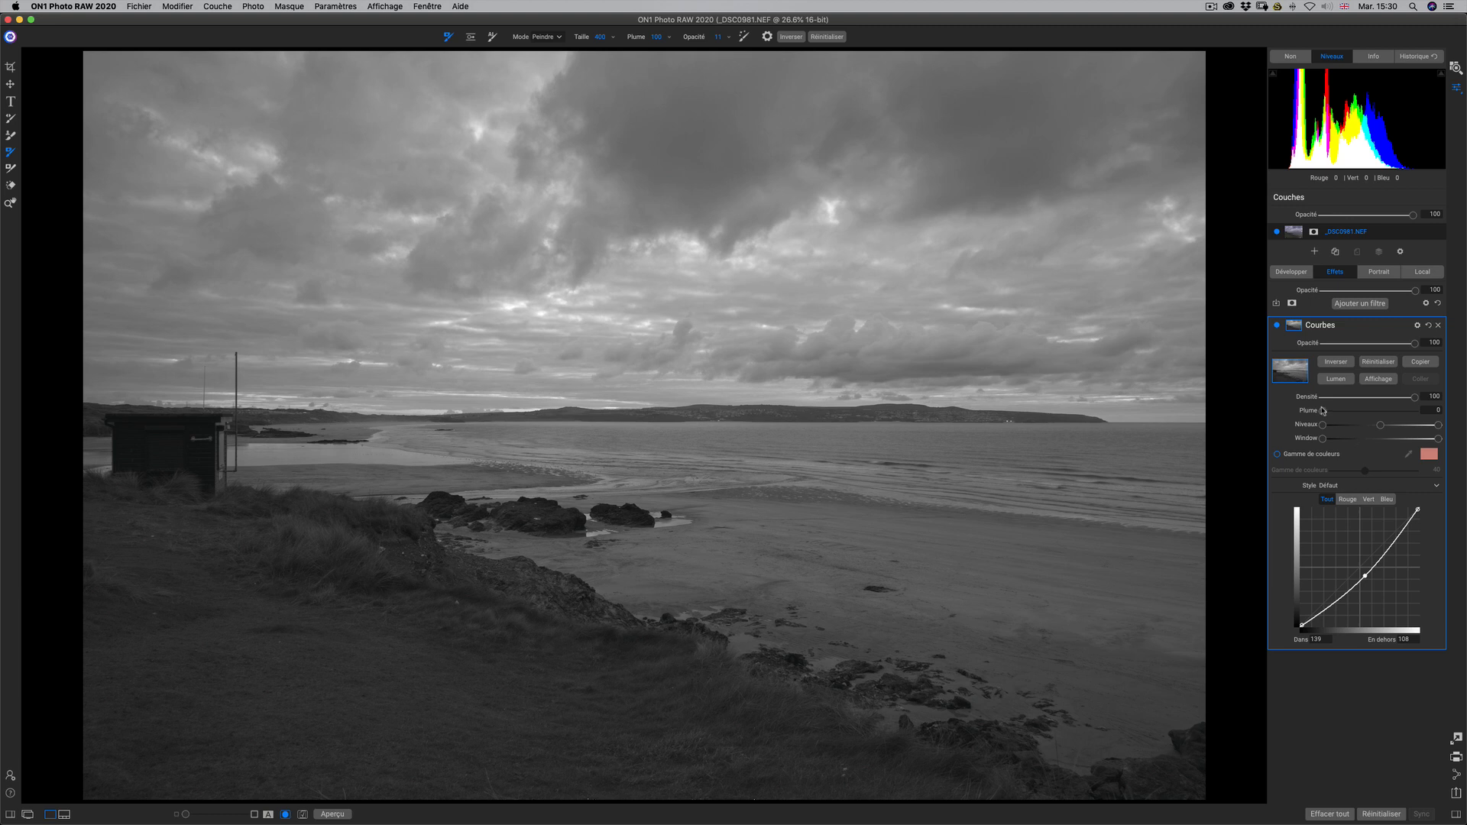
Try out the luminosity mask's Niveaux and Window ranges in the mask view, and return both to their full default range.
{"action": "mouse_move", "coordinate": [1322, 410]}
{"action": "left_mouse_down"}
{"action": "mouse_move", "coordinate": [1415, 412]}
{"action": "mouse_move", "coordinate": [1322, 418]}
{"action": "left_mouse_up"}
{"action": "left_click_drag", "start_coordinate": [1324, 425], "coordinate": [1365, 428]}
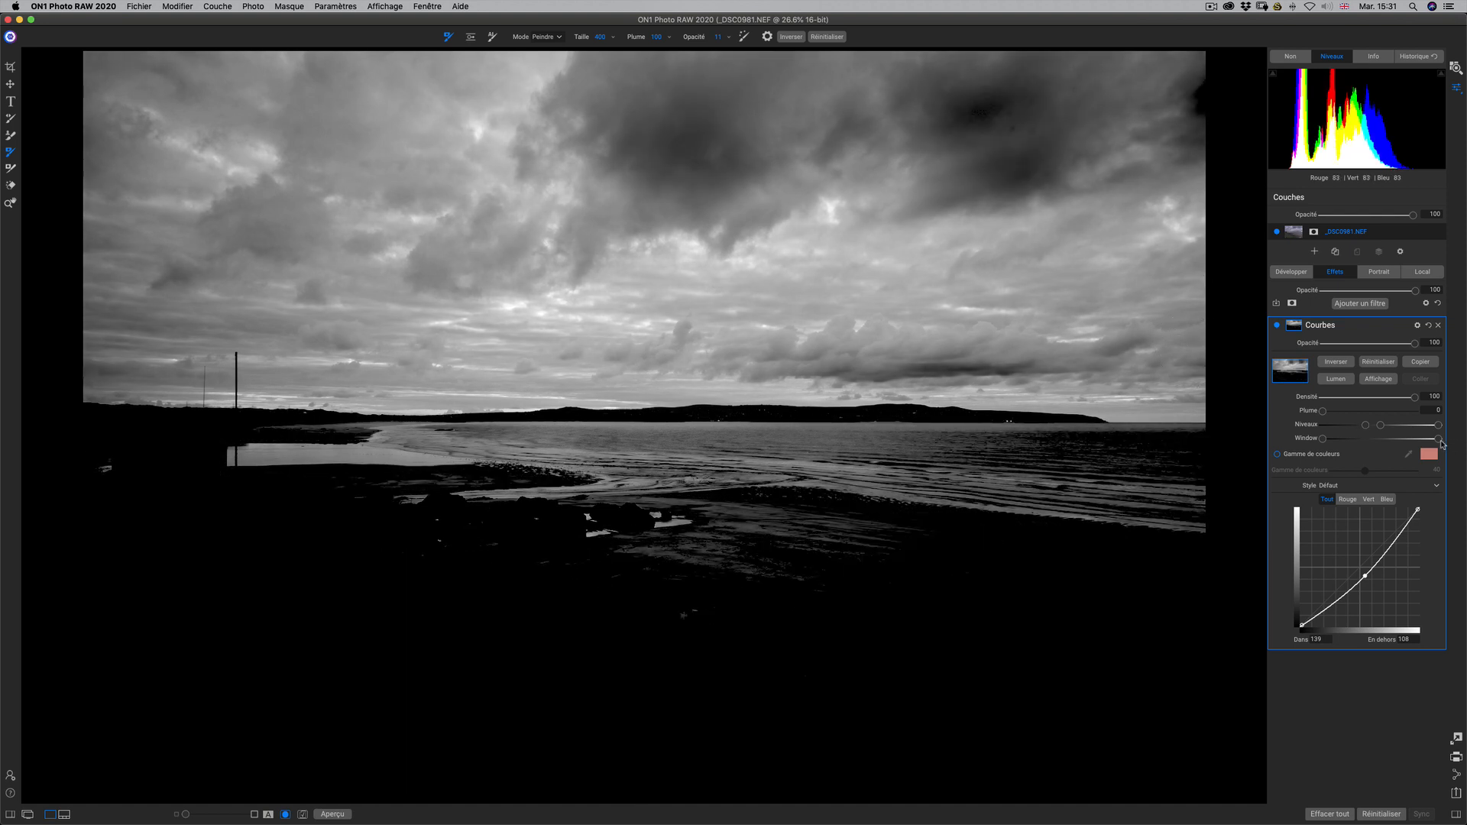
{"action": "left_click_drag", "start_coordinate": [1381, 426], "coordinate": [1314, 429]}
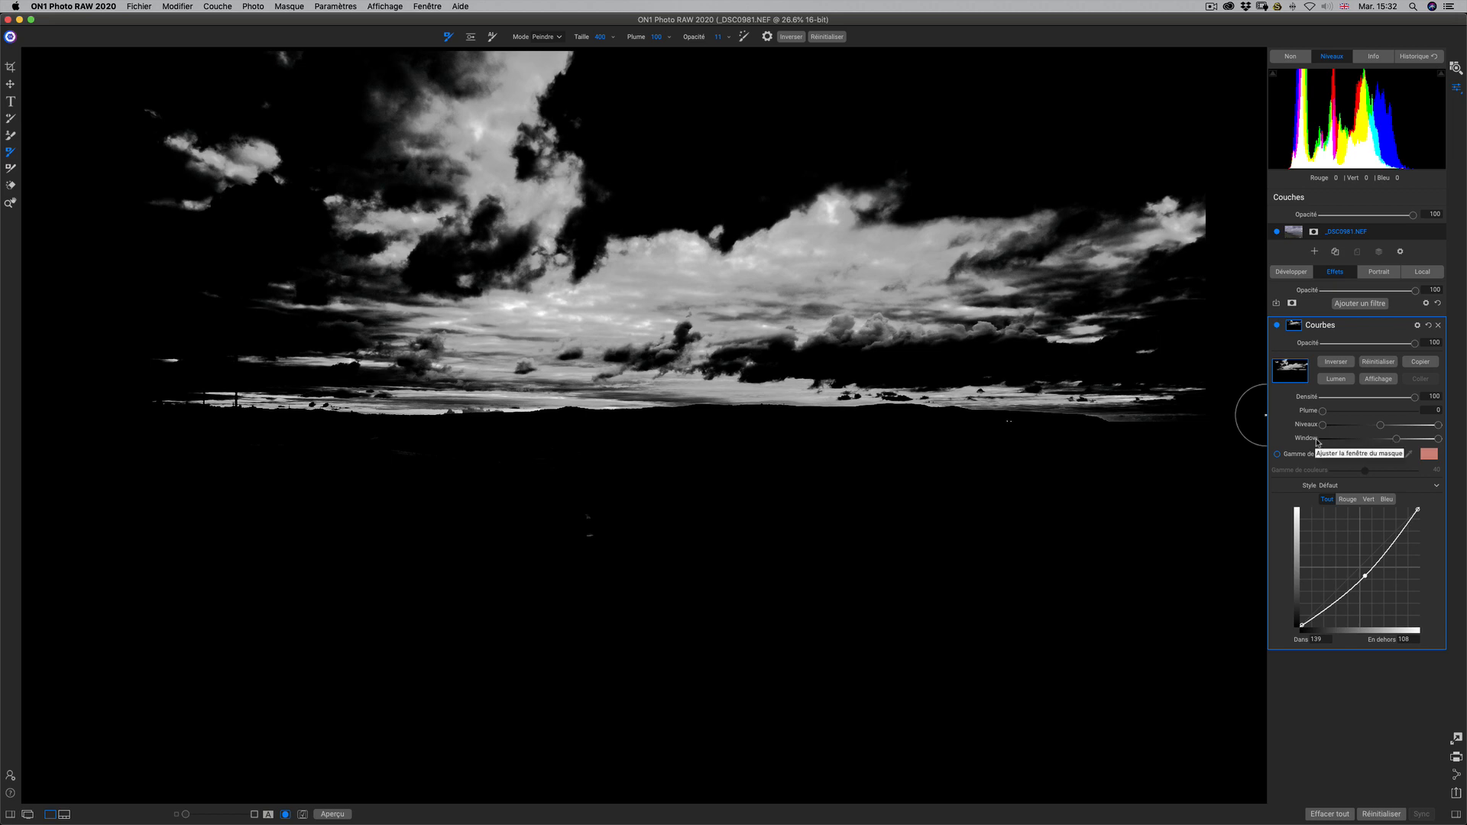
{"action": "left_click_drag", "start_coordinate": [1321, 439], "coordinate": [1289, 441]}
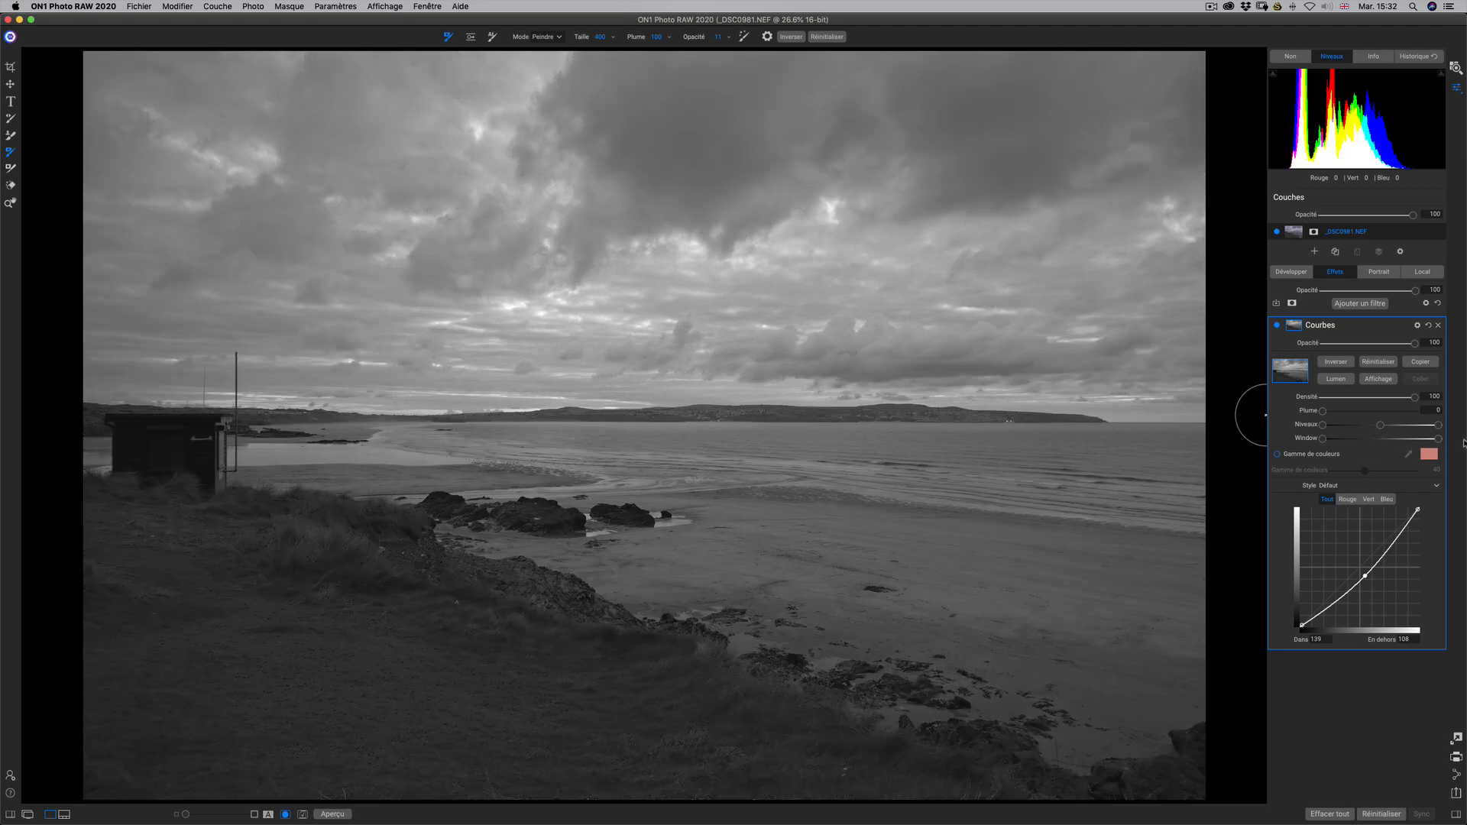
{"action": "mouse_move", "coordinate": [1438, 440]}
{"action": "left_mouse_down"}
{"action": "mouse_move", "coordinate": [1330, 447]}
{"action": "mouse_move", "coordinate": [1437, 444]}
{"action": "left_mouse_up"}
{"action": "left_click_drag", "start_coordinate": [1324, 439], "coordinate": [1374, 440]}
{"action": "double_click", "coordinate": [1381, 441]}
{"action": "double_click", "coordinate": [1375, 439]}
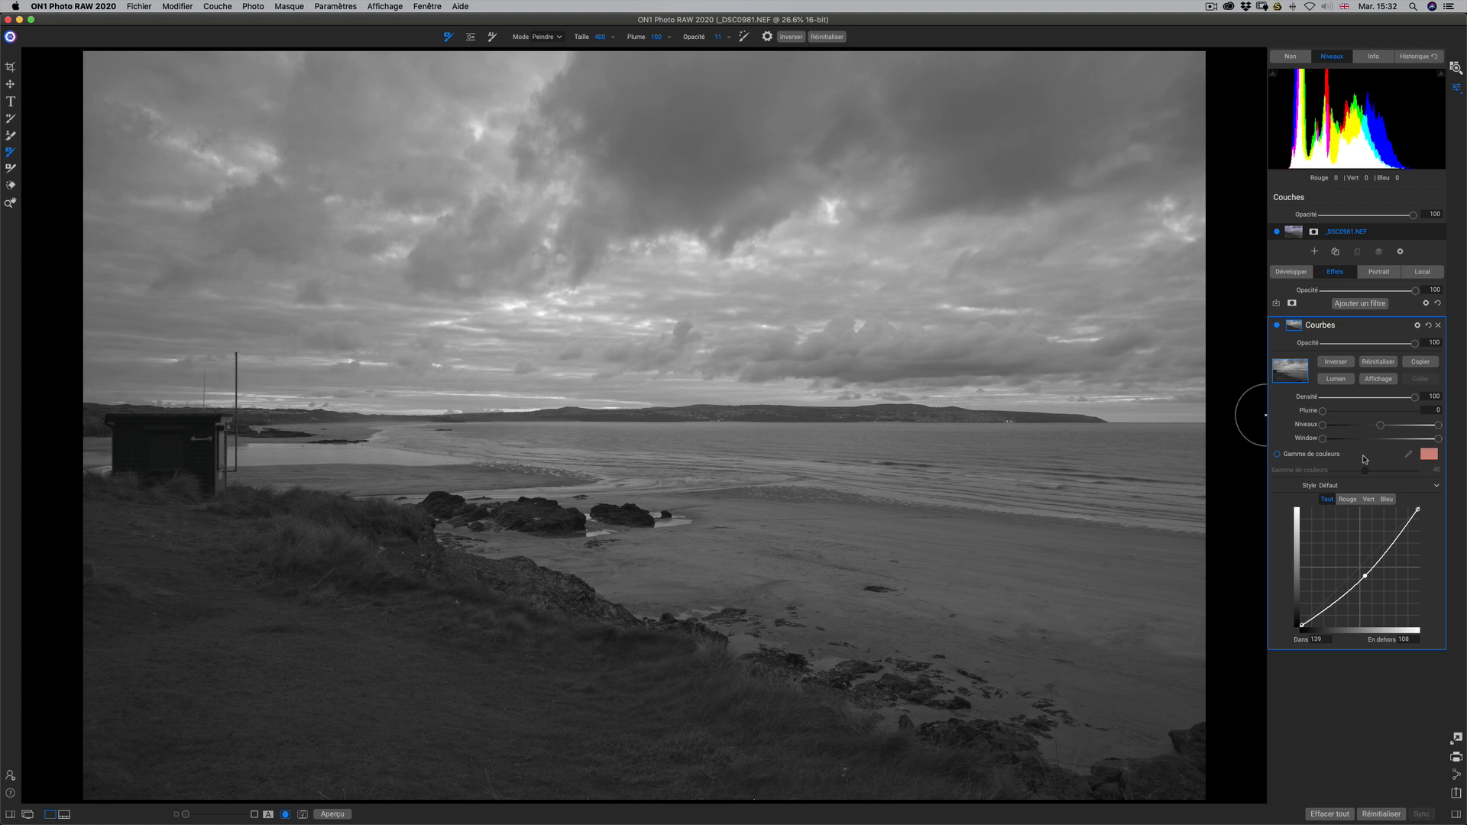
Display the photo instead of the mask and test the Window and Niveaux ranges on it, restoring their defaults.
{"action": "left_click", "coordinate": [1383, 382]}
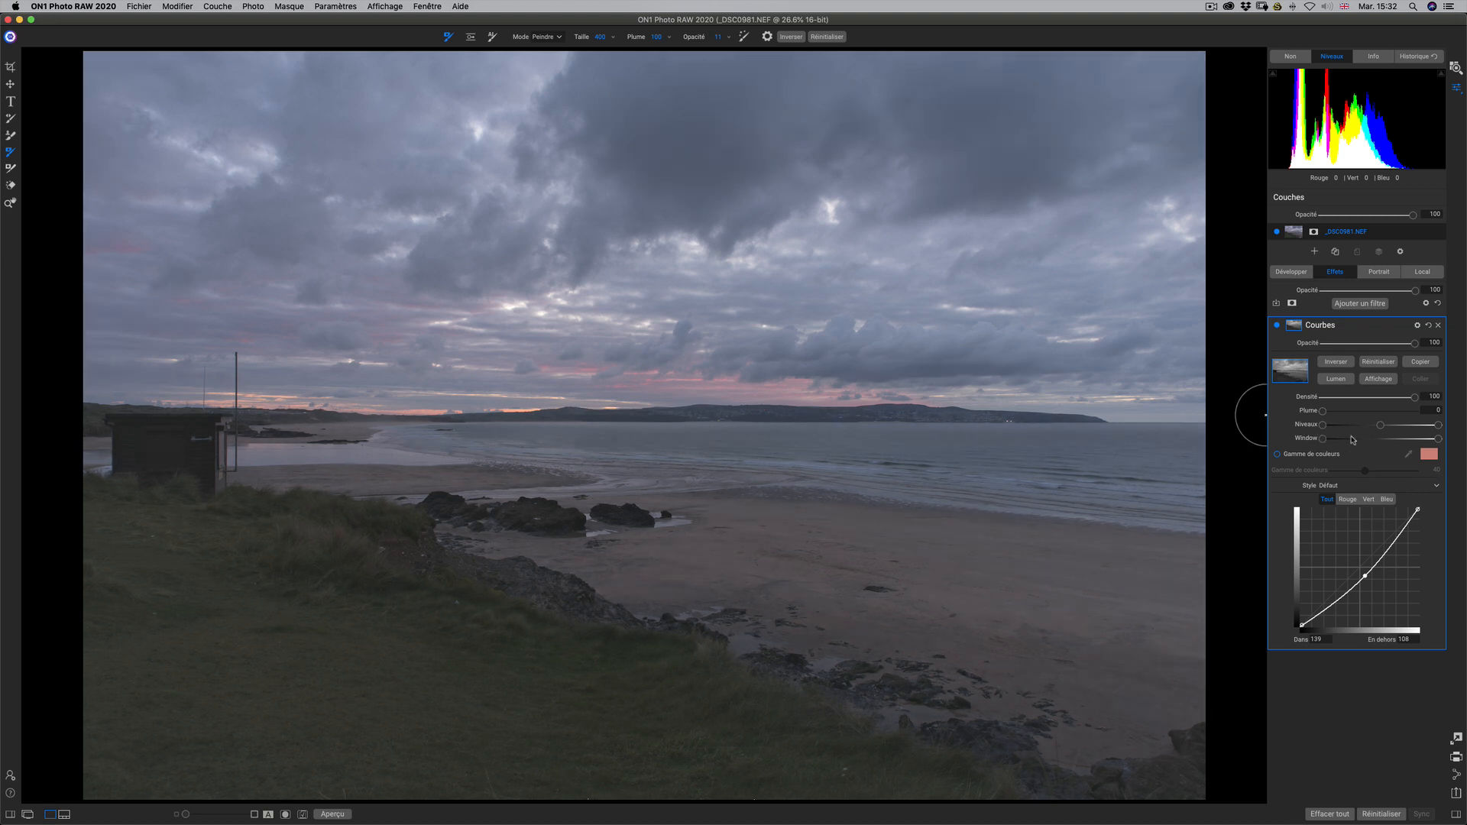
{"action": "left_click_drag", "start_coordinate": [1352, 438], "coordinate": [1210, 439]}
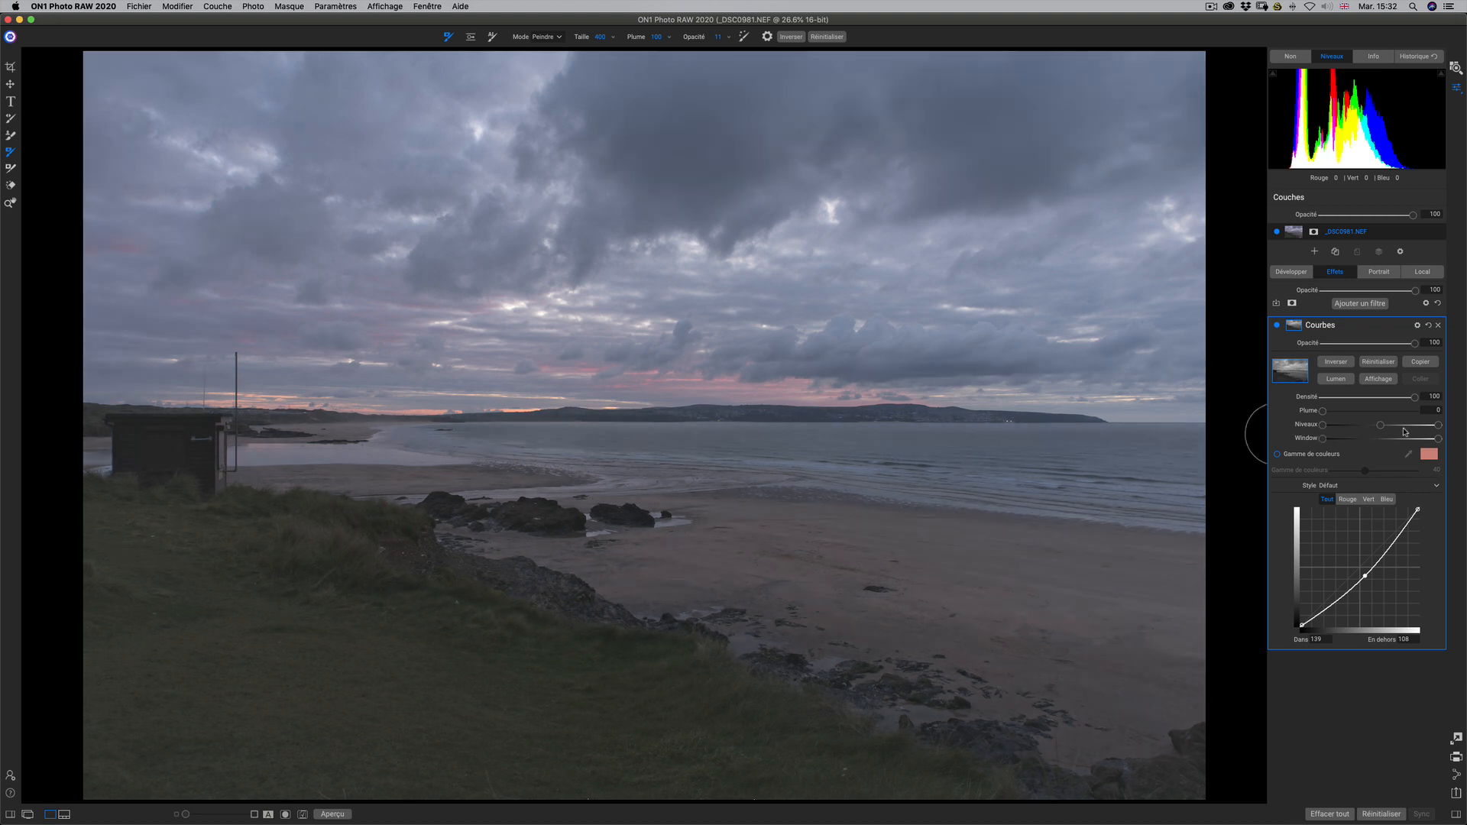
{"action": "mouse_move", "coordinate": [1437, 438]}
{"action": "left_mouse_down"}
{"action": "mouse_move", "coordinate": [1362, 438]}
{"action": "mouse_move", "coordinate": [1438, 439]}
{"action": "left_mouse_up"}
{"action": "mouse_move", "coordinate": [1323, 426]}
{"action": "left_mouse_down"}
{"action": "mouse_move", "coordinate": [1417, 438]}
{"action": "mouse_move", "coordinate": [1323, 426]}
{"action": "left_mouse_up"}
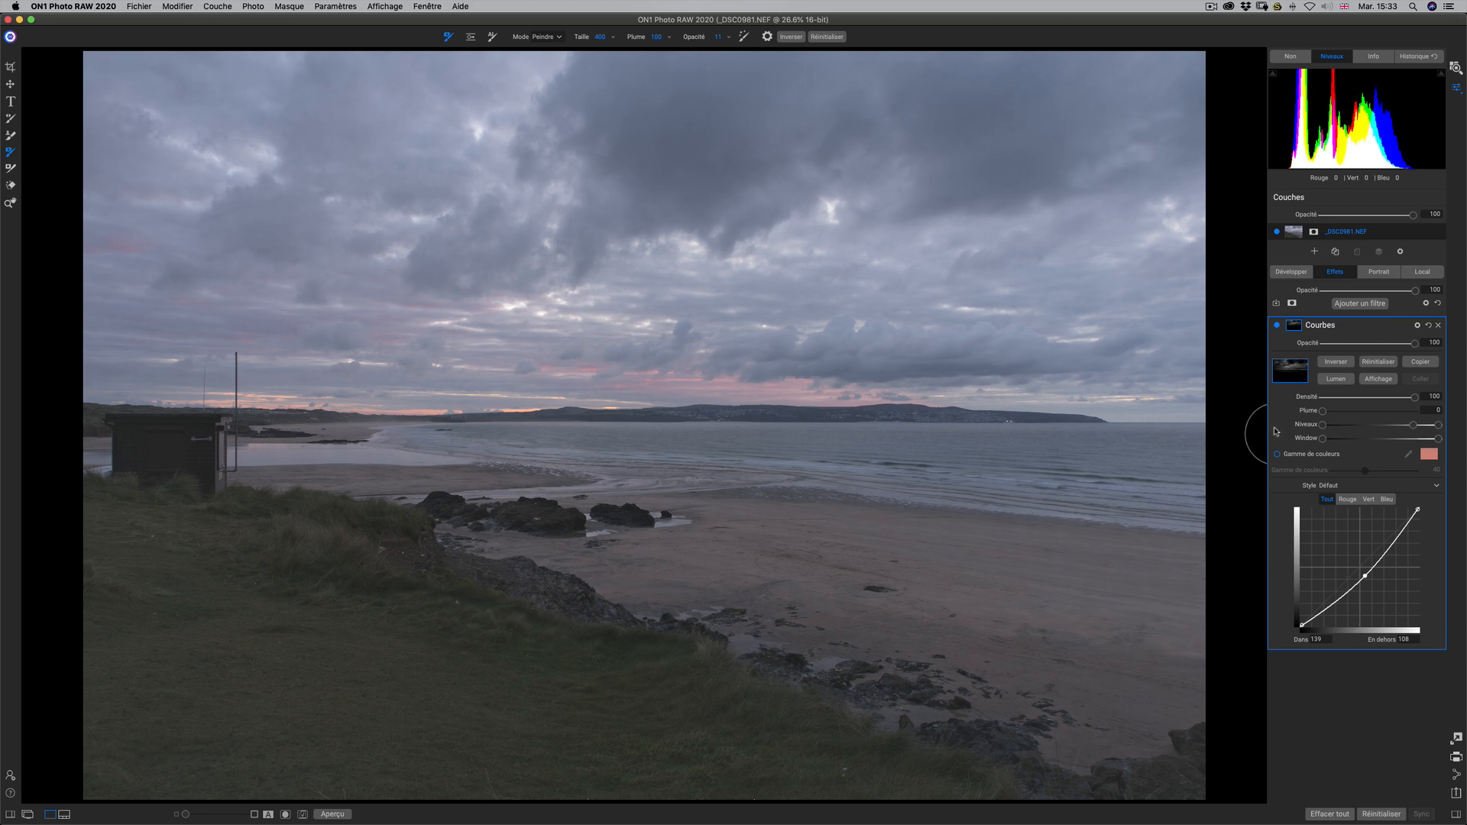
{"action": "mouse_move", "coordinate": [1414, 430]}
{"action": "left_mouse_down"}
{"action": "mouse_move", "coordinate": [1378, 429]}
{"action": "mouse_move", "coordinate": [1431, 426]}
{"action": "left_mouse_up"}
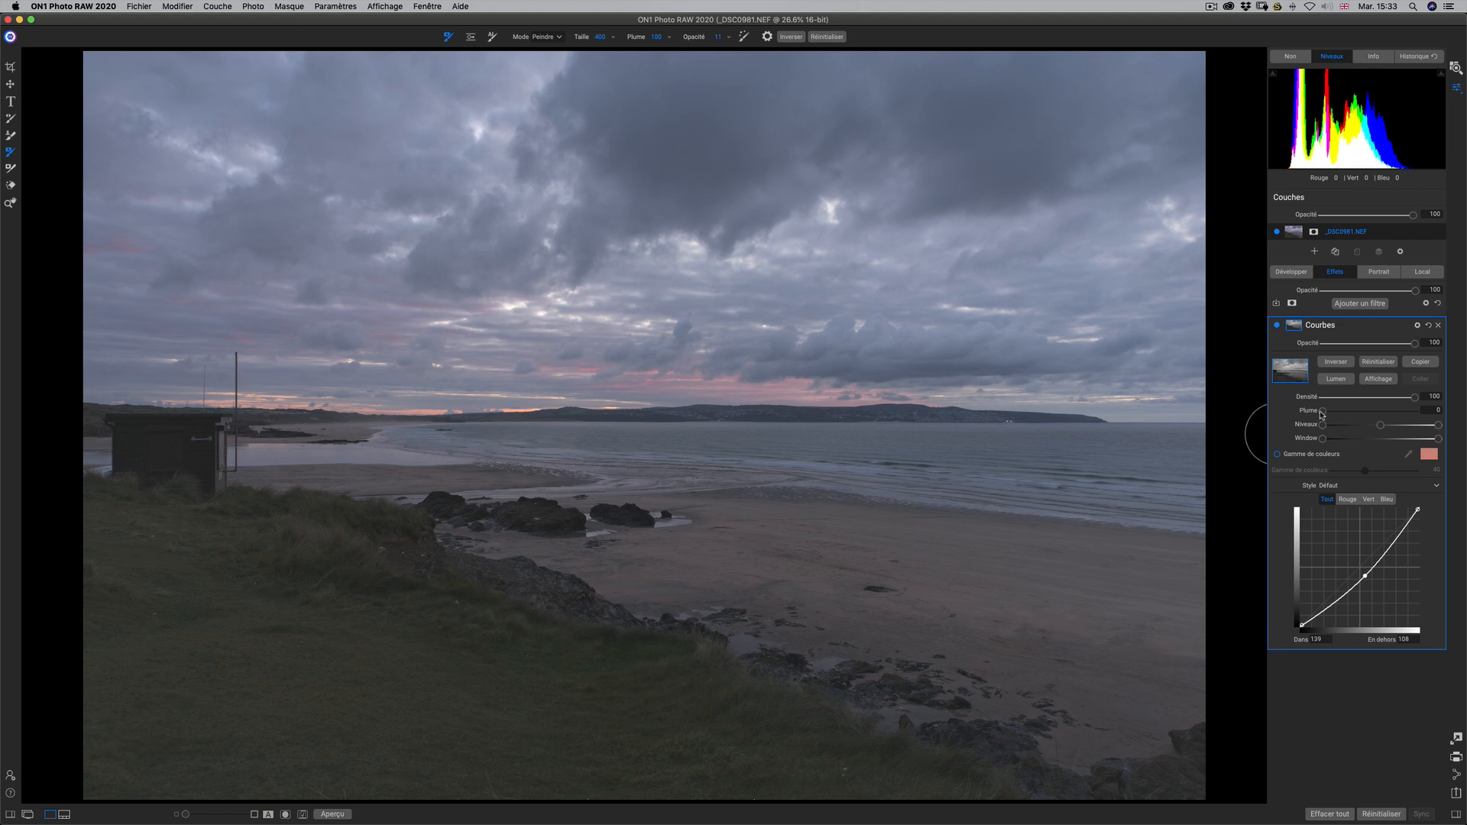
Try feathering the Courbes mask at 100, and set the feather back to 0.
{"action": "left_click_drag", "start_coordinate": [1322, 410], "coordinate": [1414, 410]}
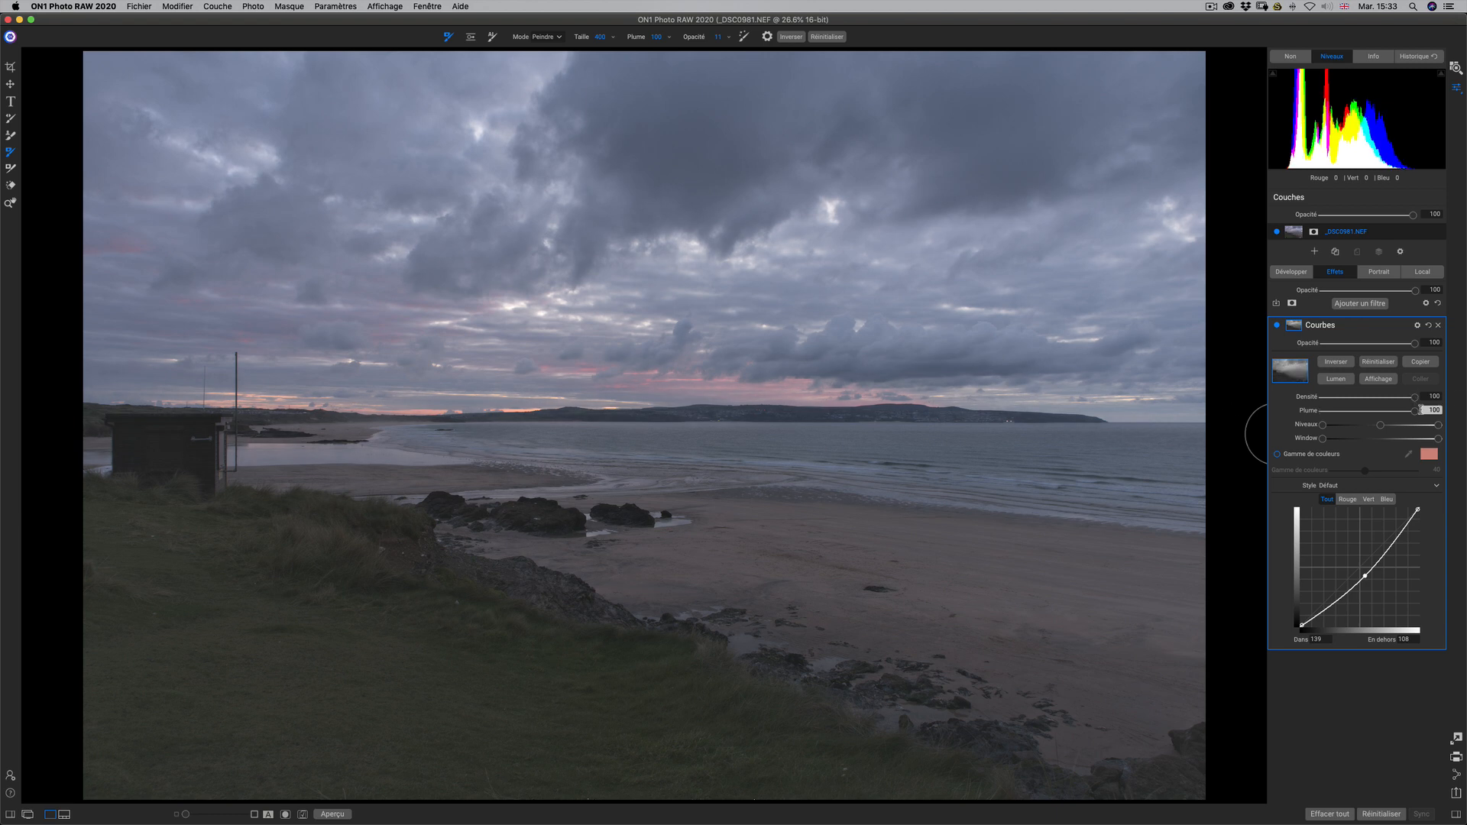
{"action": "left_click_drag", "start_coordinate": [1345, 413], "coordinate": [1321, 411]}
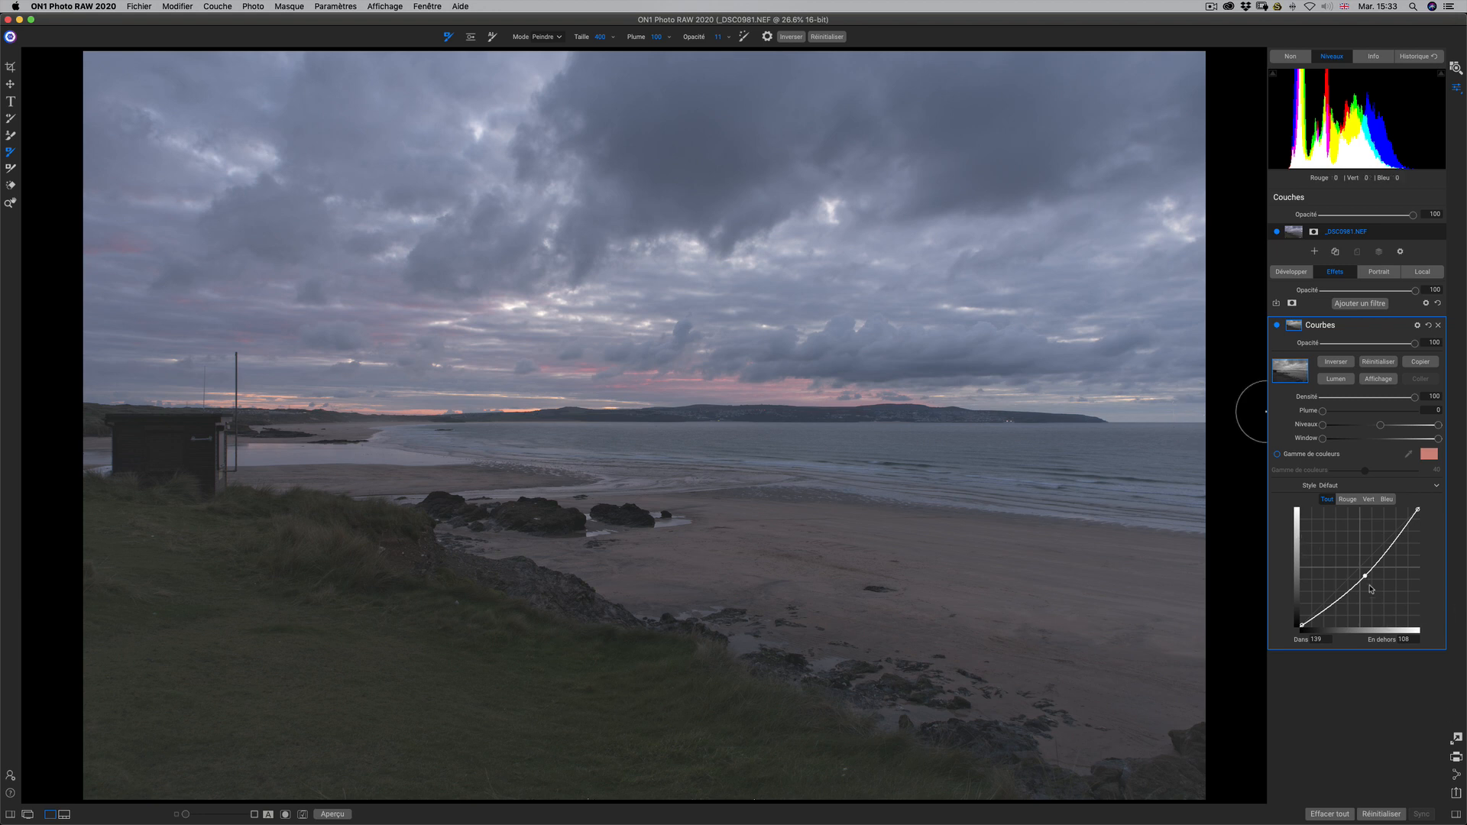
Enable the color range on the Courbes mask and sample the pinkish sky just above the horizon.
{"action": "left_click", "coordinate": [1276, 457]}
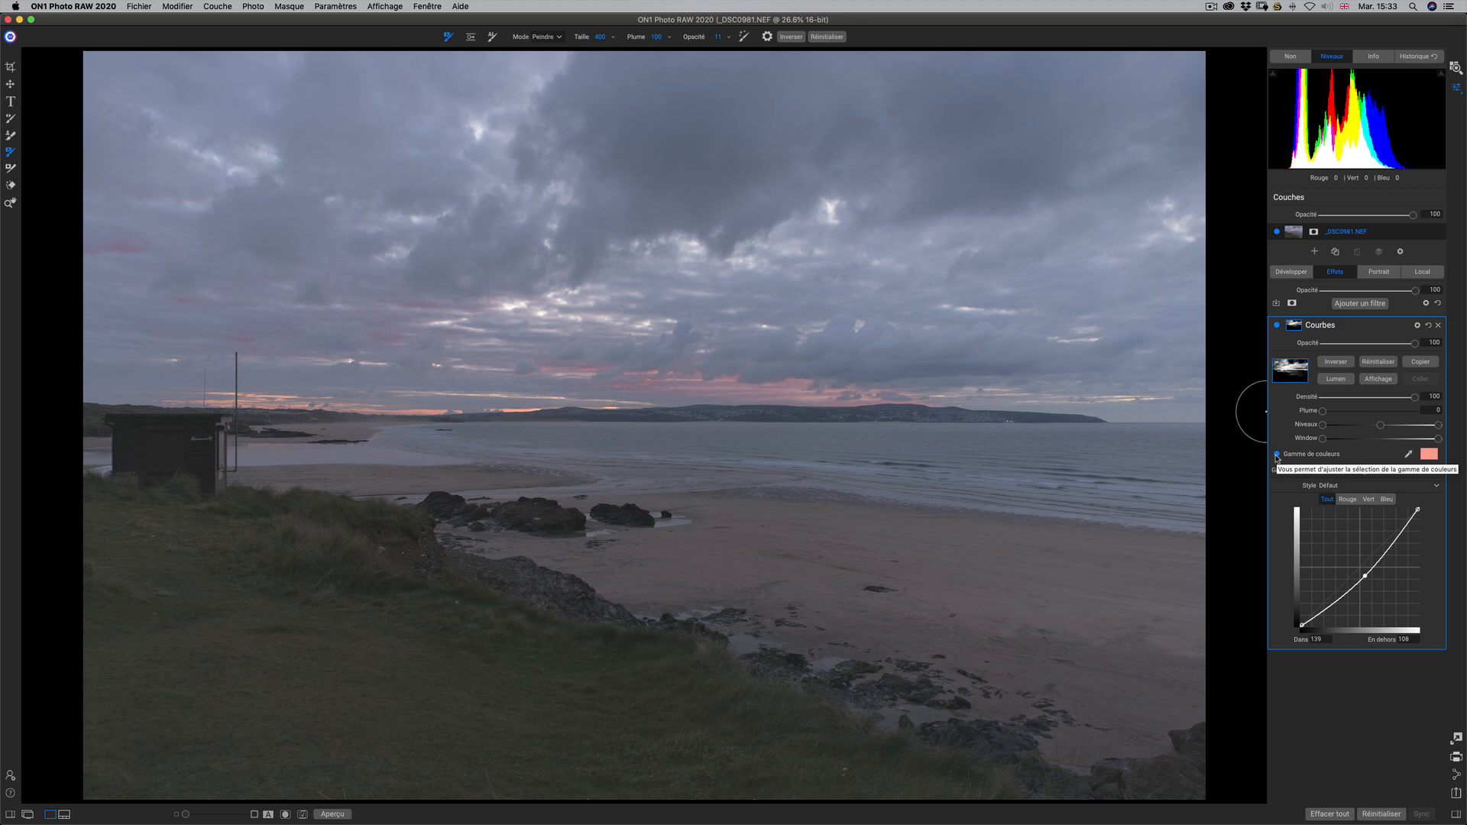
{"action": "left_click", "coordinate": [1406, 455]}
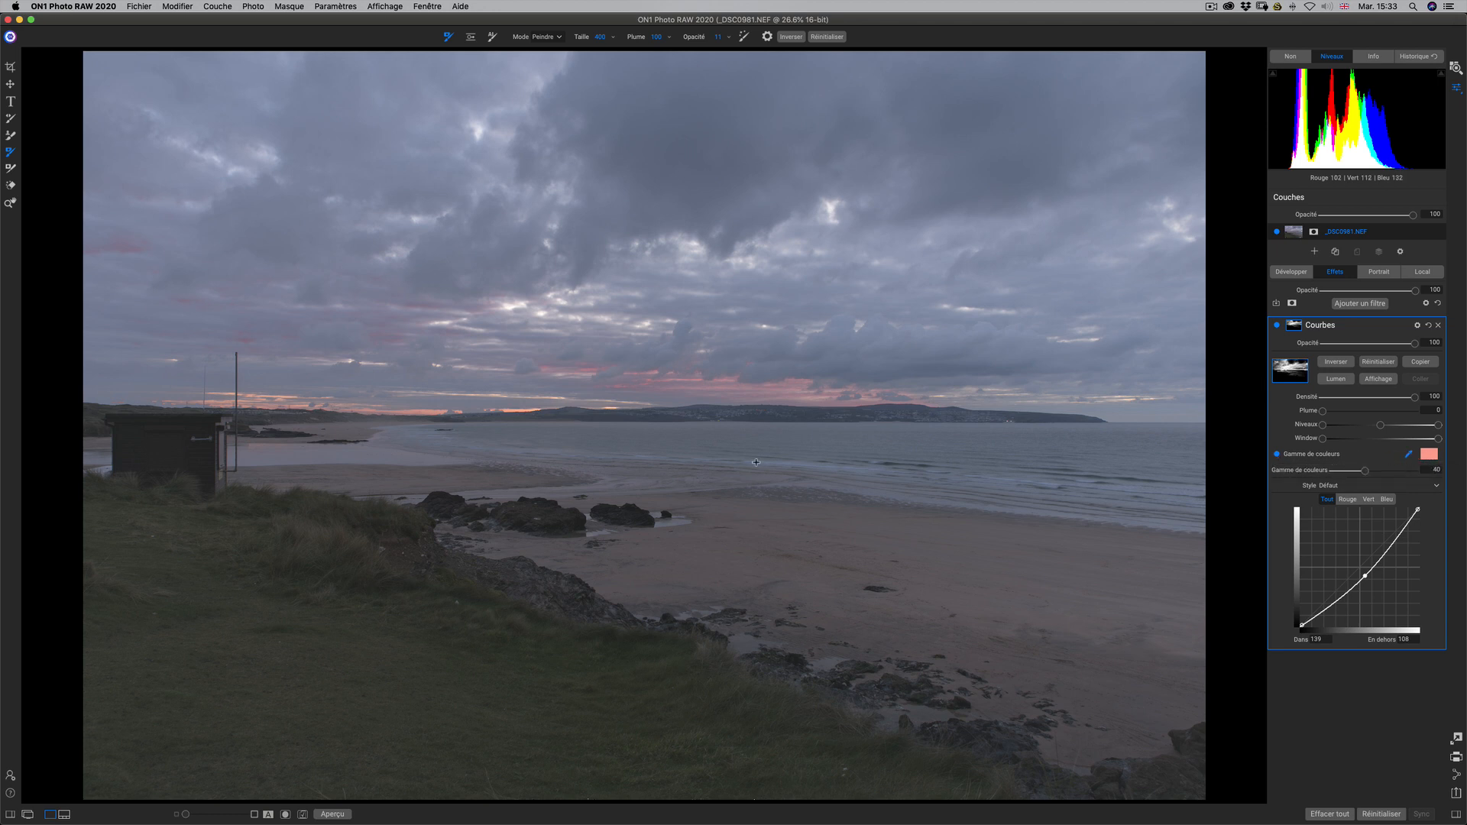
{"action": "left_click", "coordinate": [696, 380]}
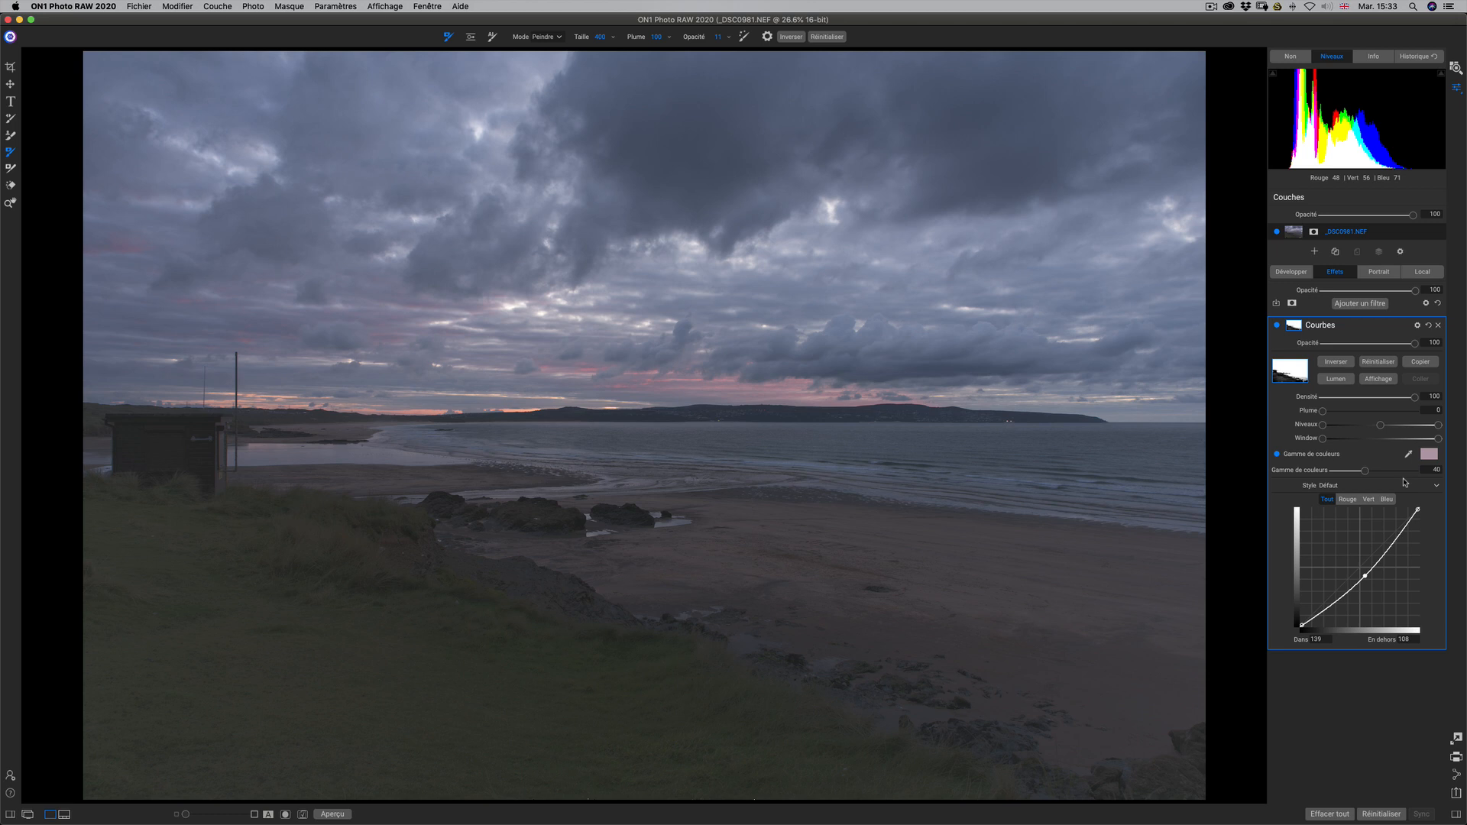
Narrow the mask's color range to 3 while displaying the mask, and return to the photo view.
{"action": "left_click", "coordinate": [1383, 381]}
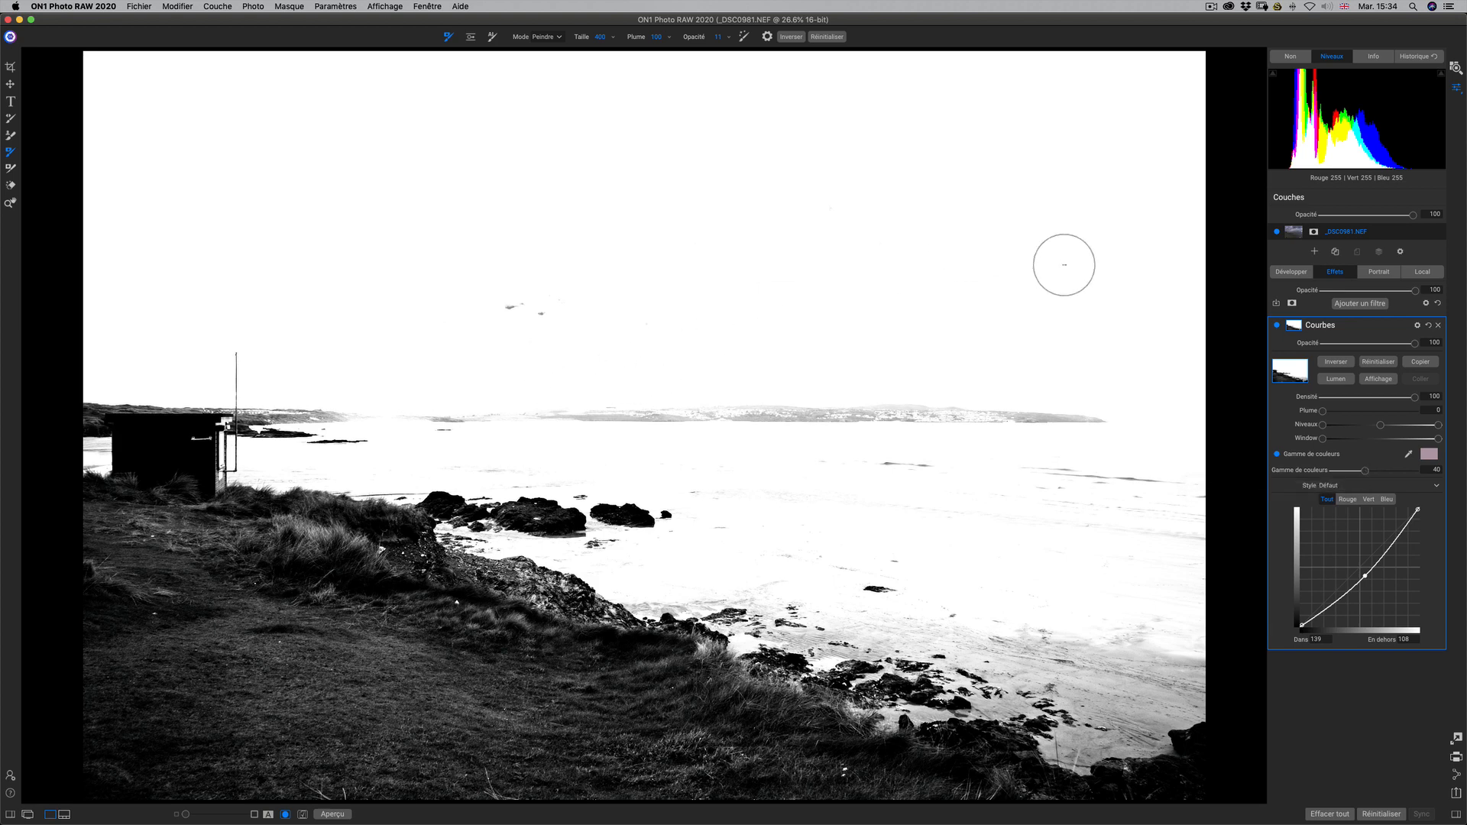
{"action": "left_click_drag", "start_coordinate": [1366, 471], "coordinate": [1338, 475]}
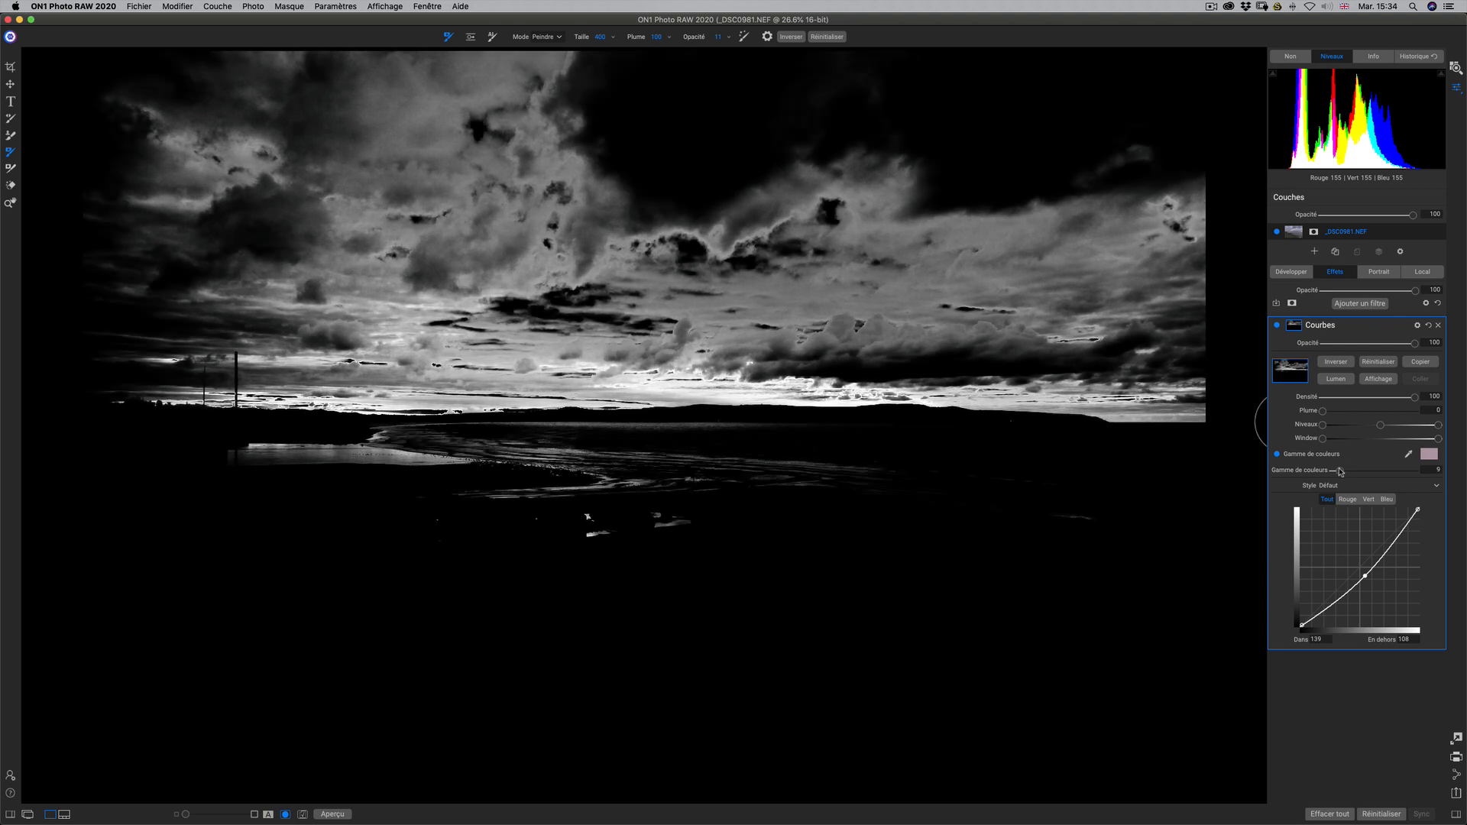
{"action": "left_click_drag", "start_coordinate": [1340, 470], "coordinate": [1335, 472]}
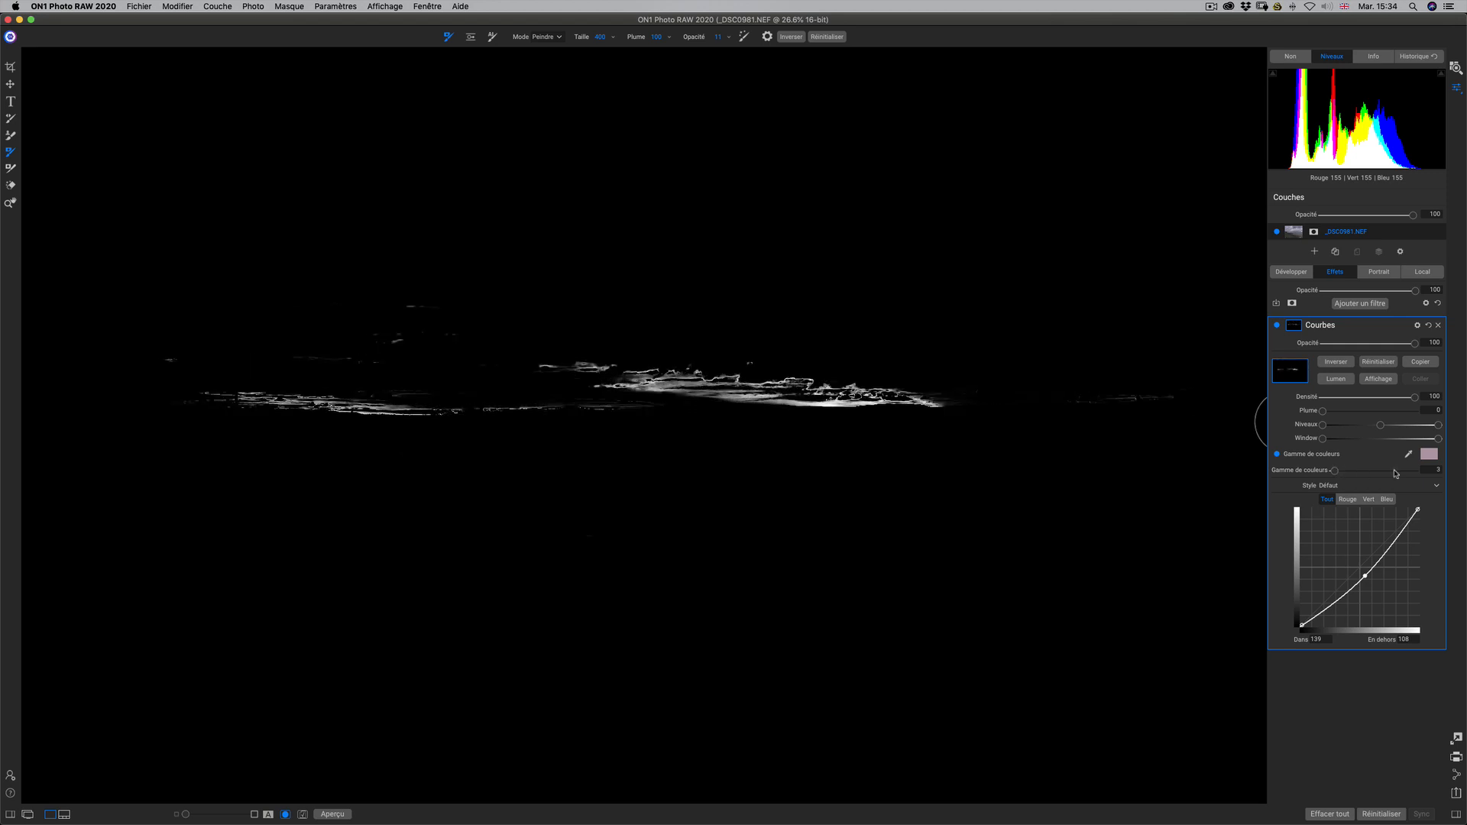
{"action": "left_click", "coordinate": [1378, 380]}
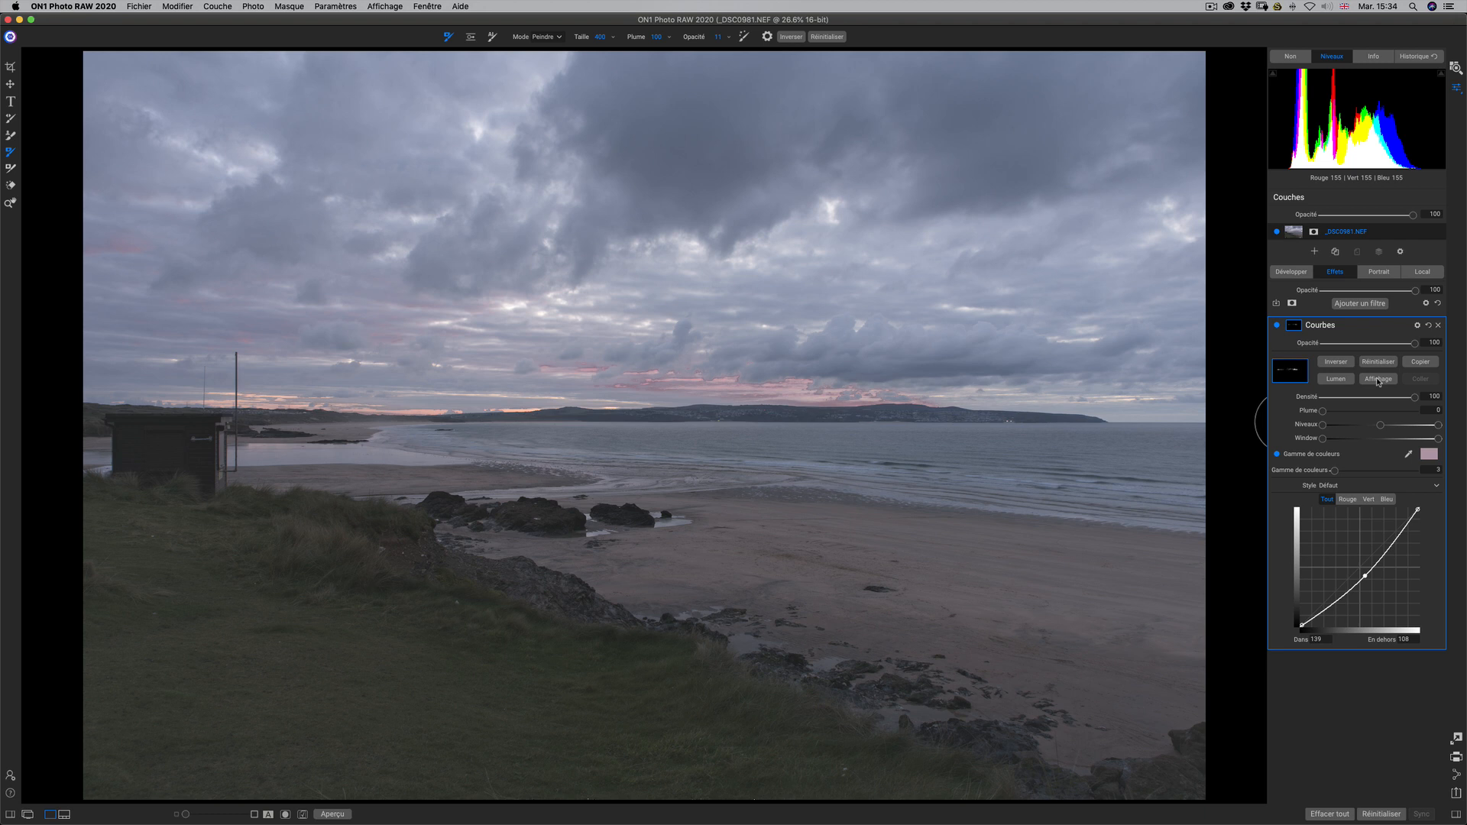
Compare color range widths up to 100 on the photo and set the Courbes mask's color range to about 9.
{"action": "left_click_drag", "start_coordinate": [1317, 469], "coordinate": [1331, 472]}
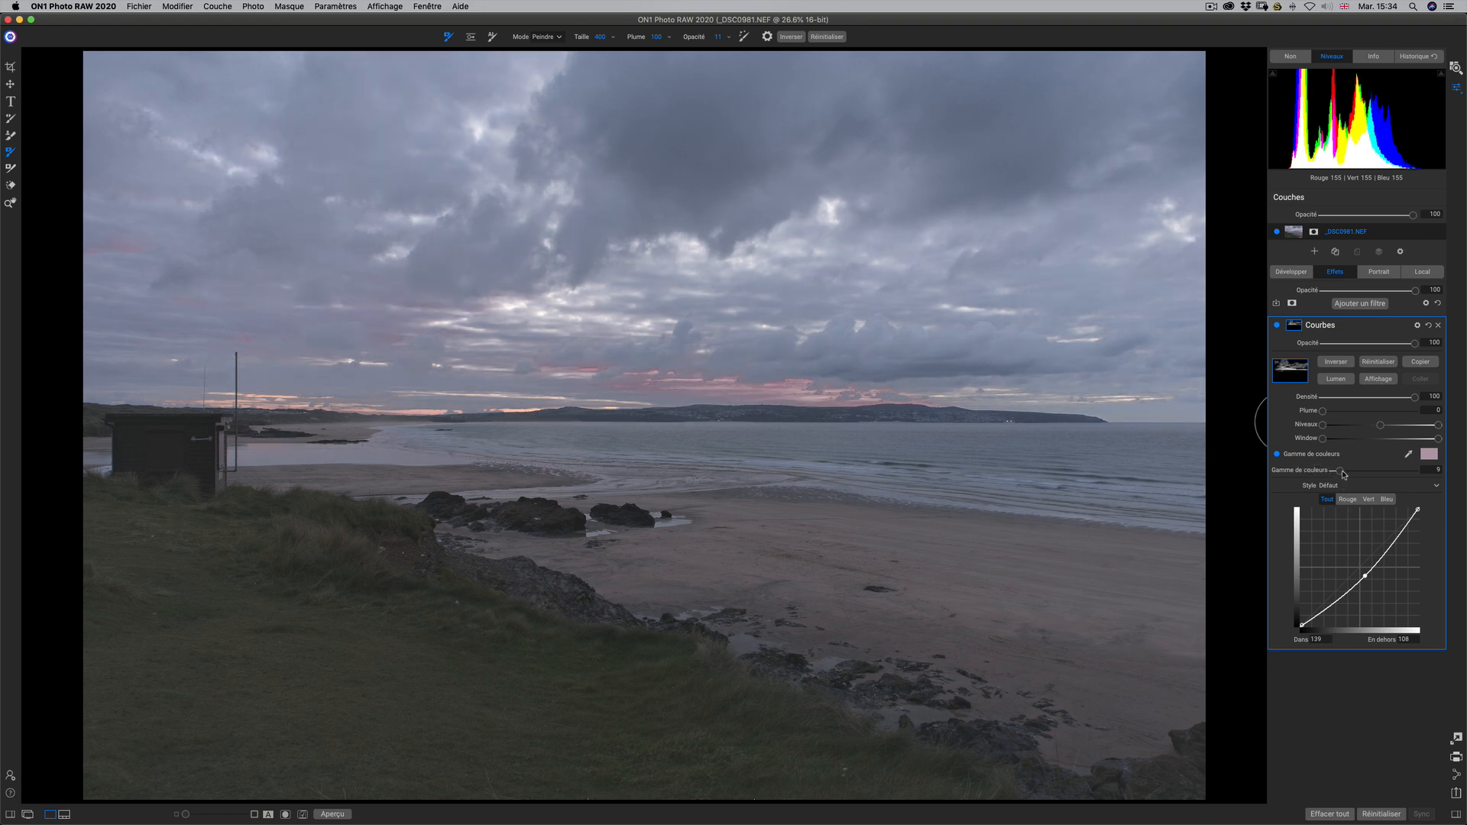
{"action": "left_click_drag", "start_coordinate": [1344, 474], "coordinate": [1452, 477]}
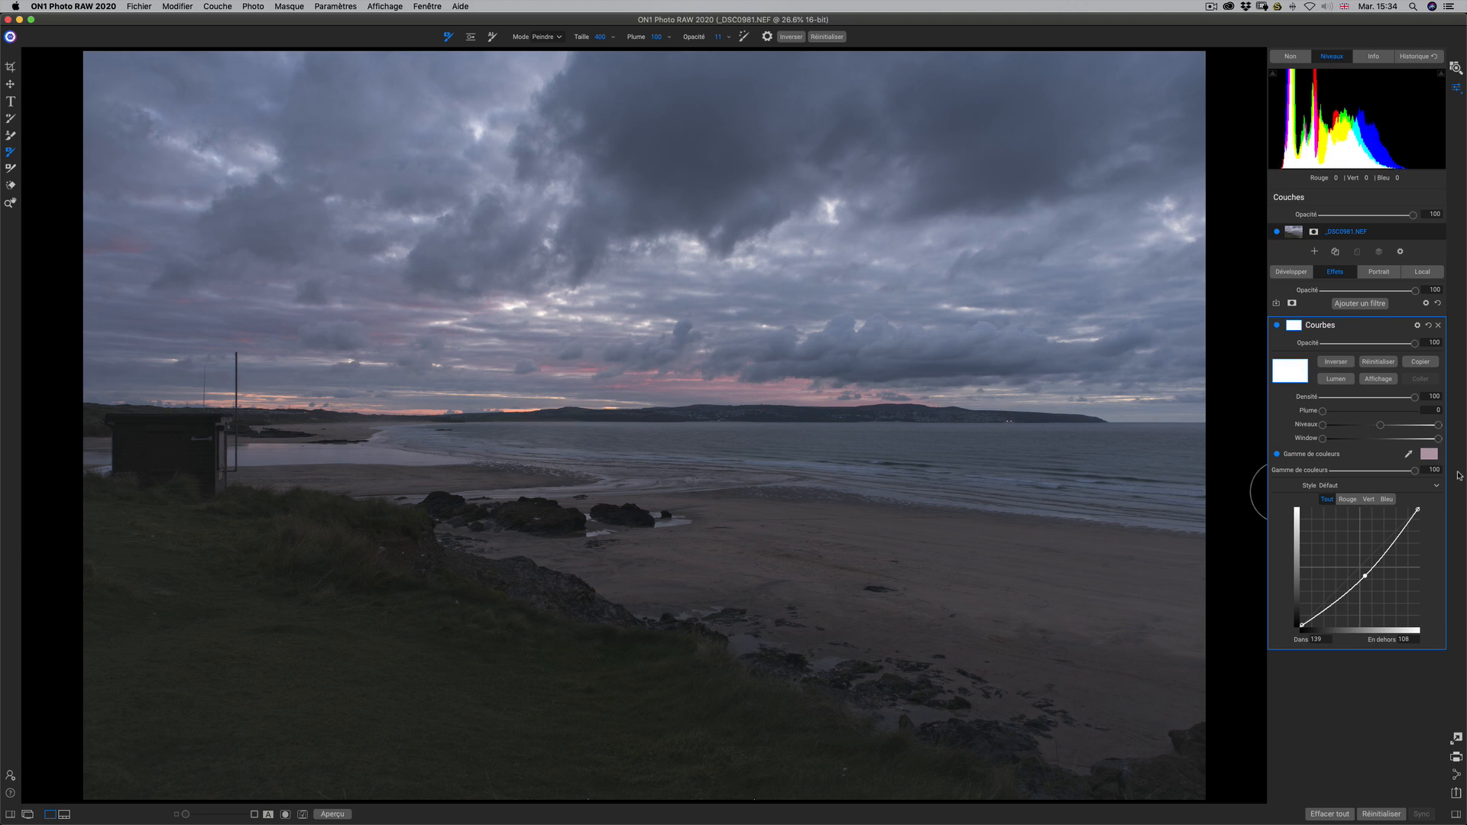
{"action": "left_click_drag", "start_coordinate": [1414, 472], "coordinate": [1359, 471]}
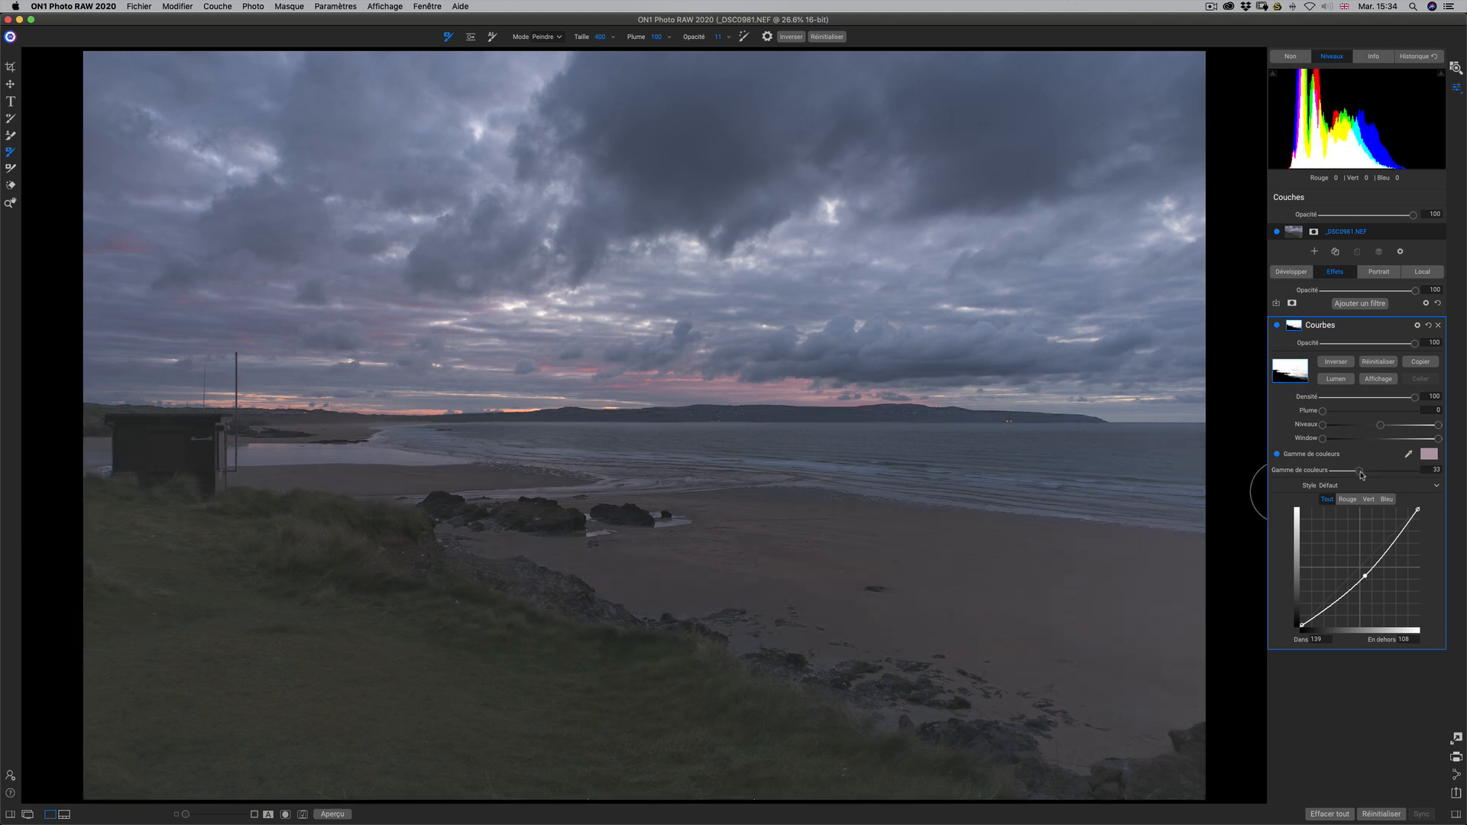
{"action": "left_click_drag", "start_coordinate": [1360, 474], "coordinate": [1338, 476]}
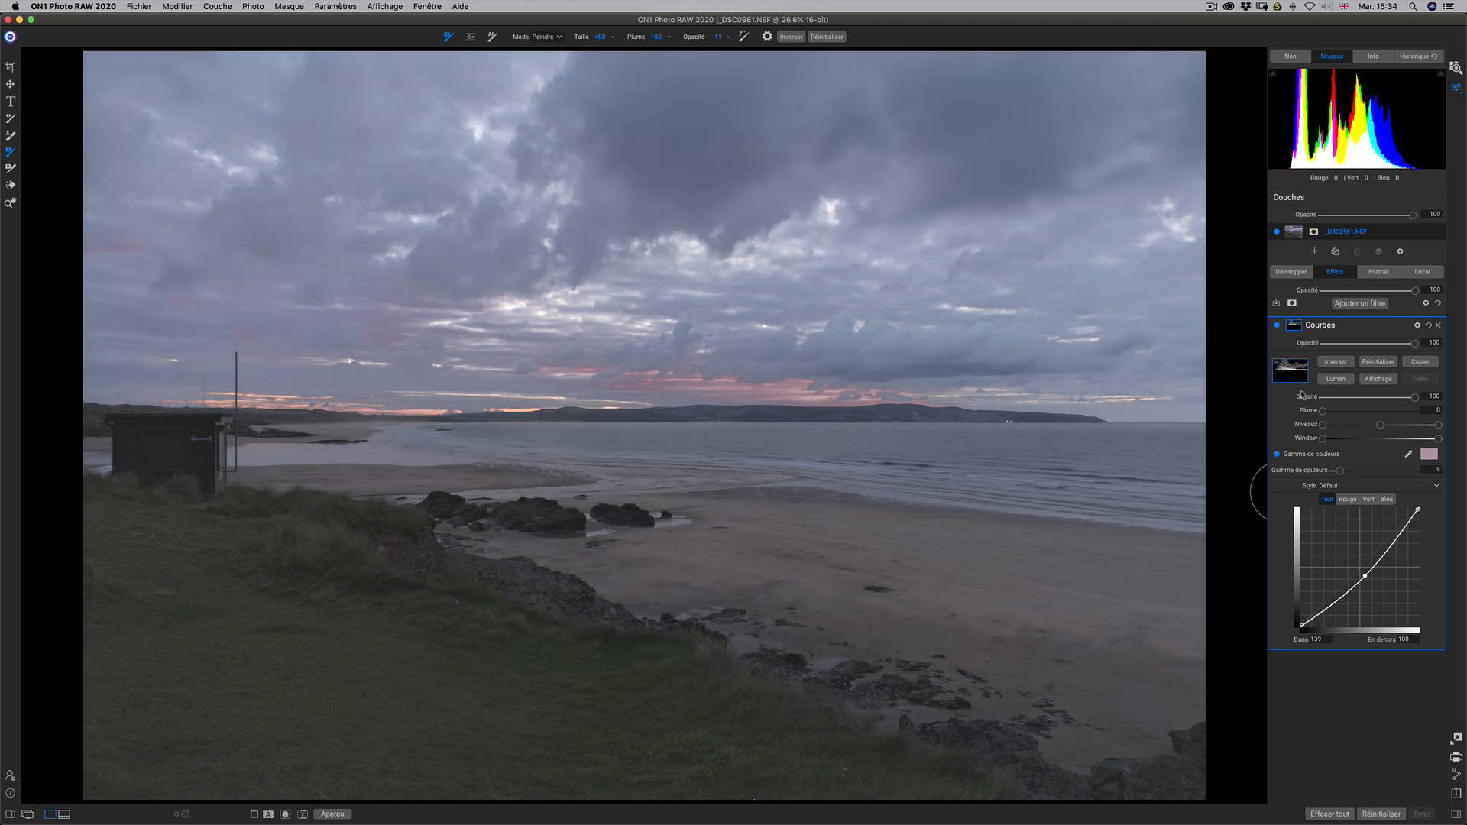
Try the Courbes mask with feather 82 and color range 13, testing the levels handles and restoring them.
{"action": "left_click_drag", "start_coordinate": [1339, 474], "coordinate": [1334, 475]}
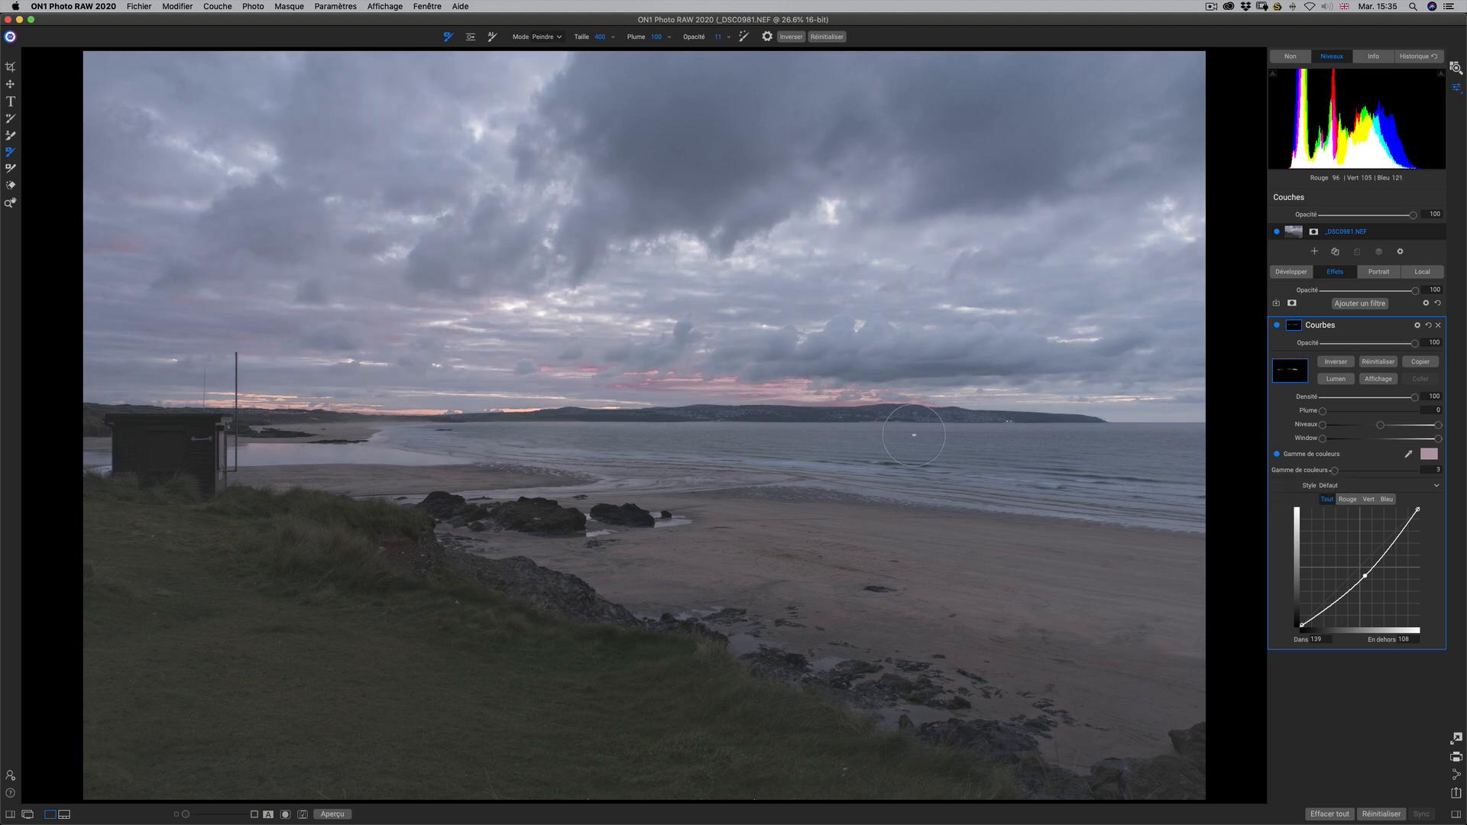
{"action": "left_click_drag", "start_coordinate": [1323, 417], "coordinate": [1399, 413]}
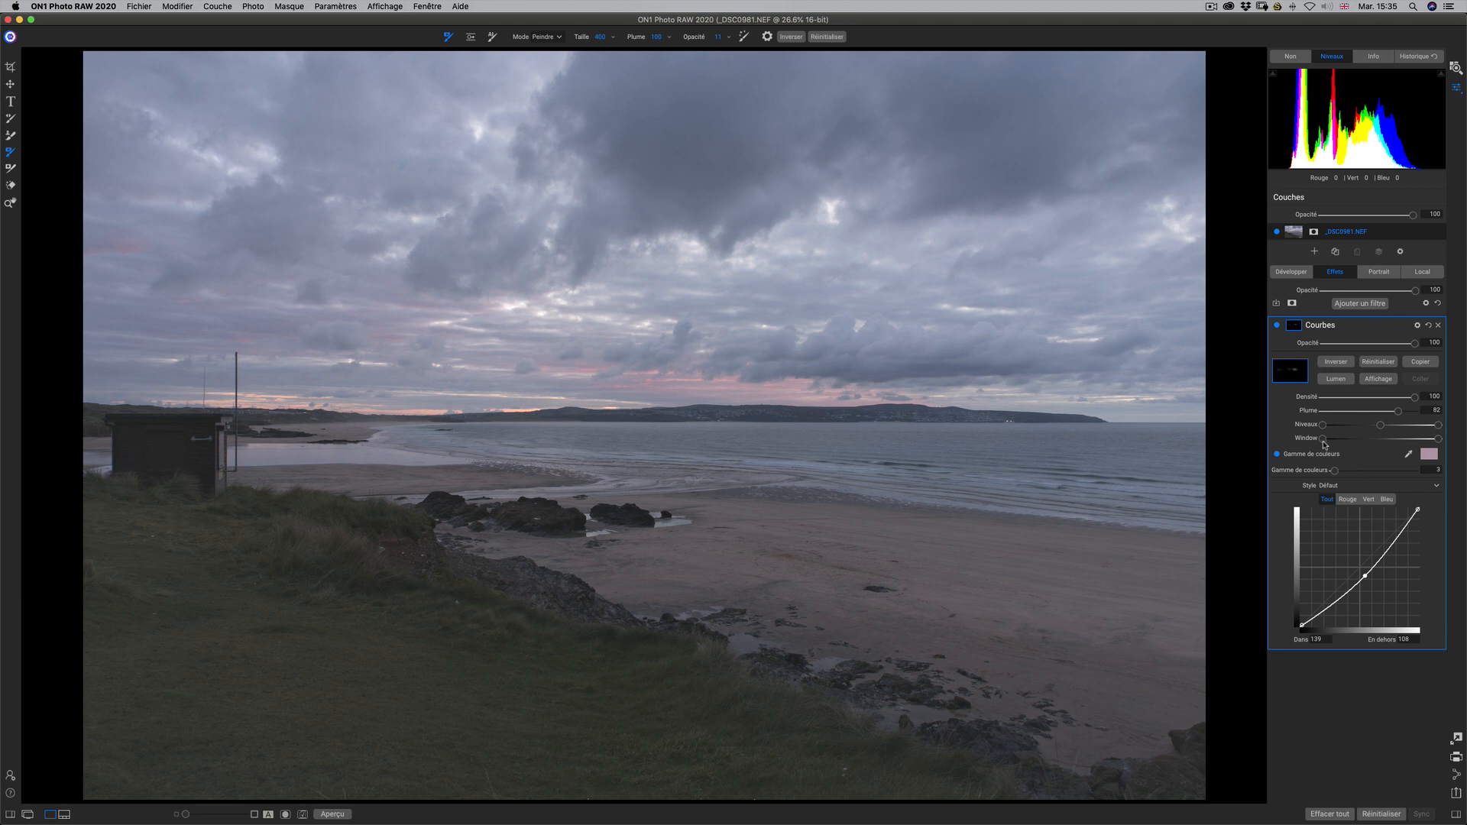
{"action": "left_click_drag", "start_coordinate": [1324, 442], "coordinate": [1342, 472]}
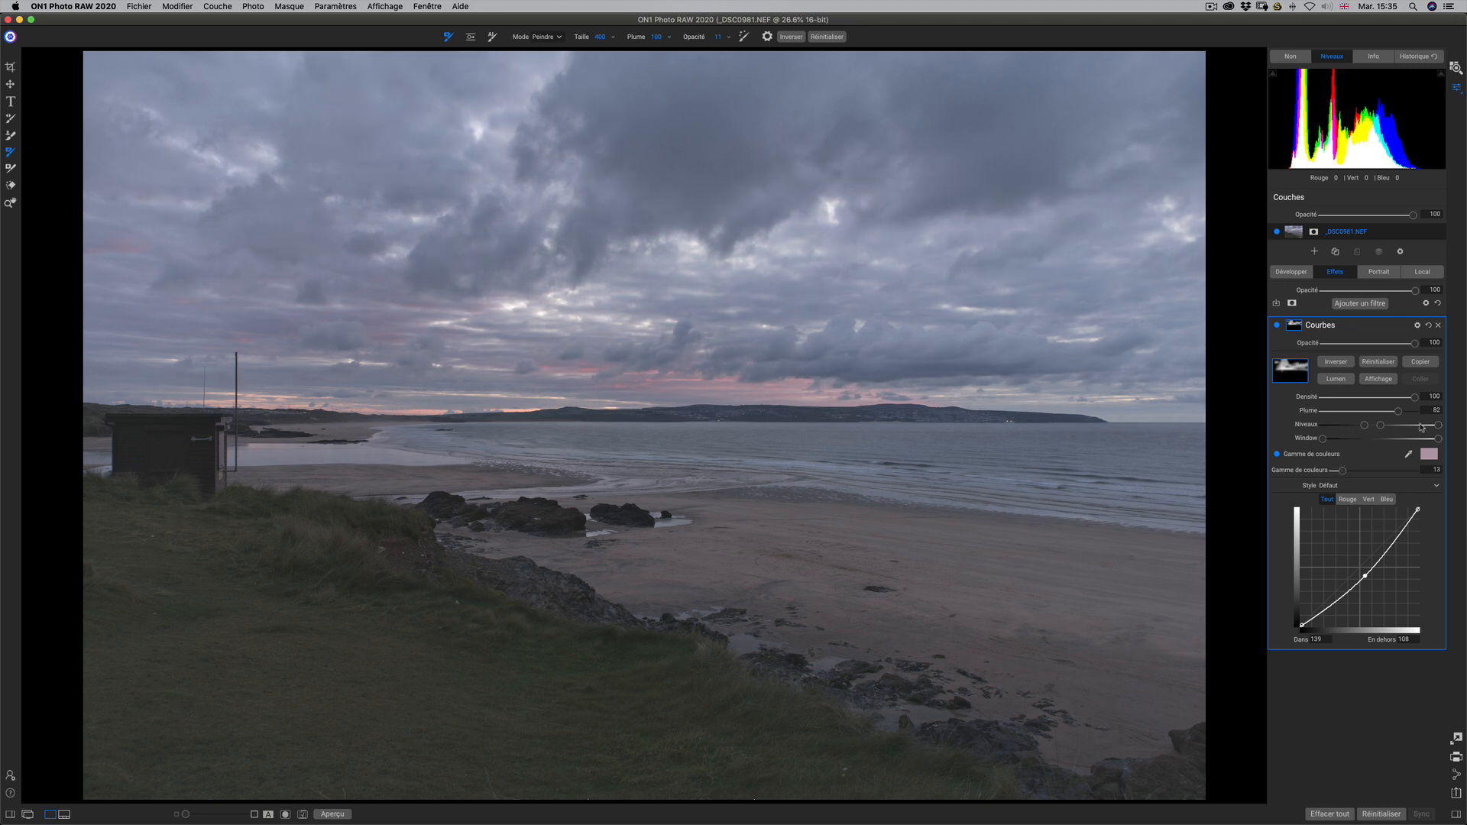
{"action": "left_click_drag", "start_coordinate": [1434, 429], "coordinate": [1281, 430]}
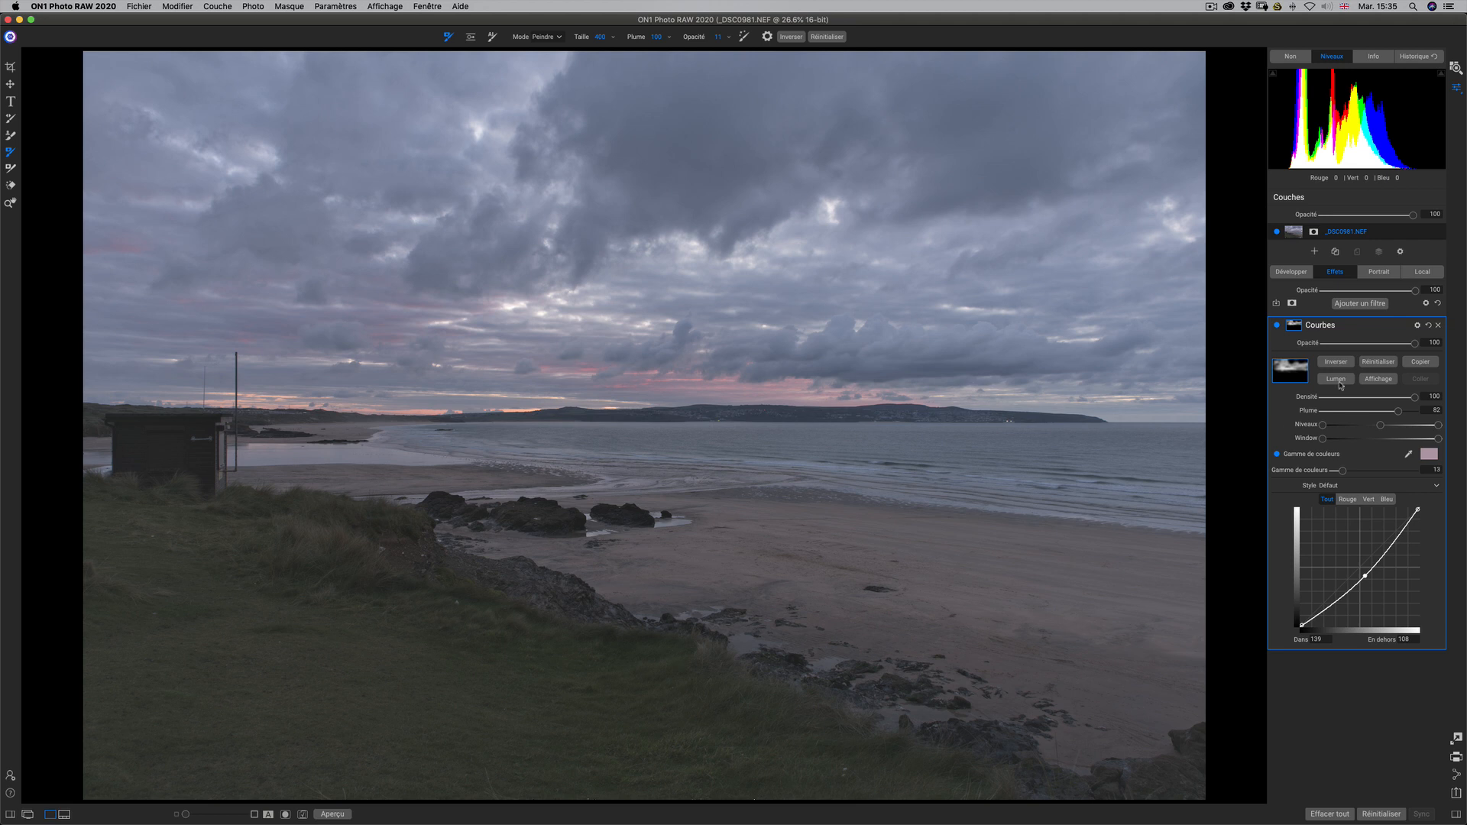
Reset the Courbes filter's curve and mask, and brighten the midtones by lifting the curve to about 115 in, 139 out.
{"action": "left_click", "coordinate": [1432, 327]}
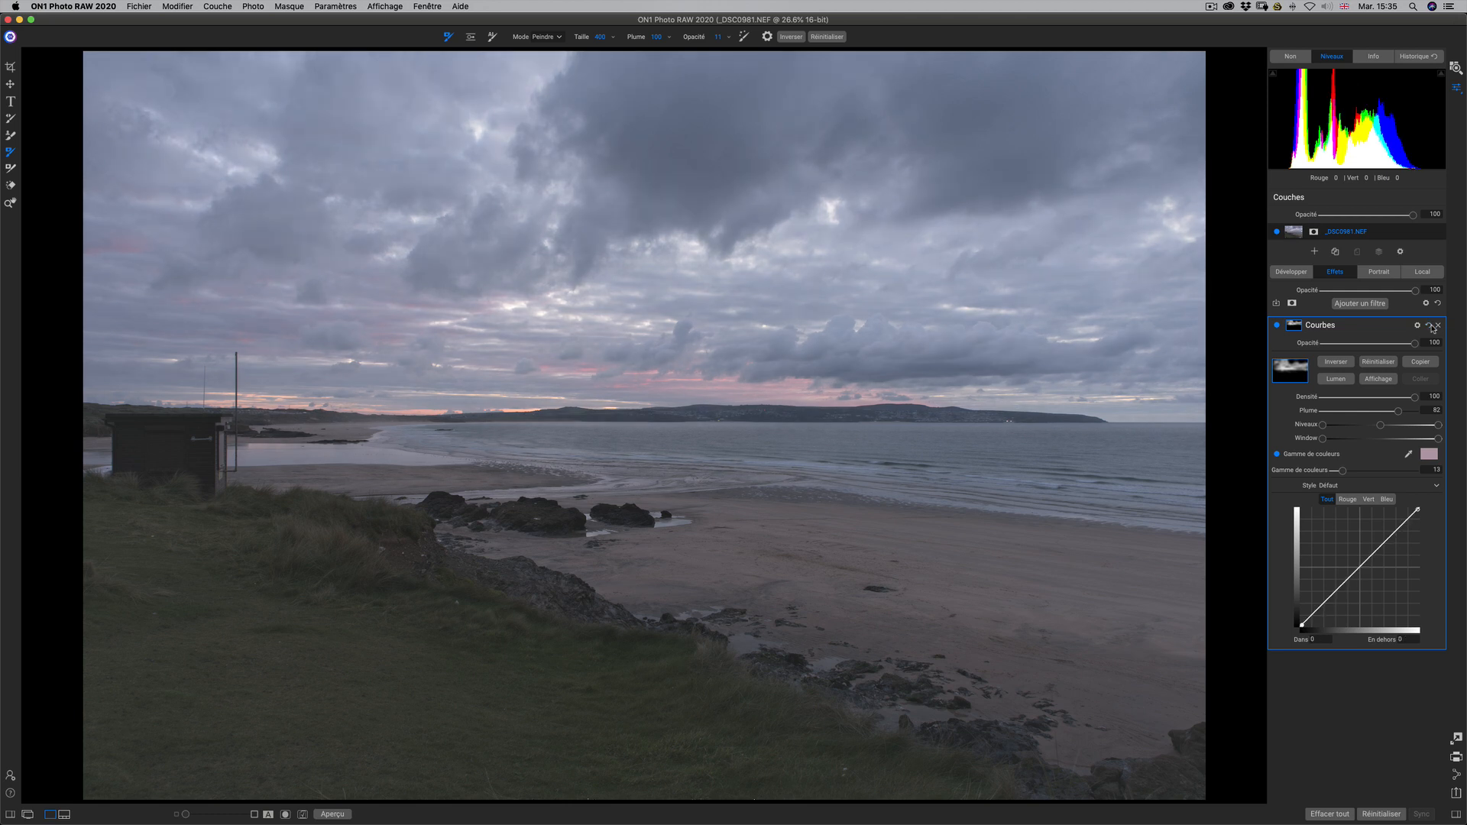
{"action": "left_click", "coordinate": [1378, 361]}
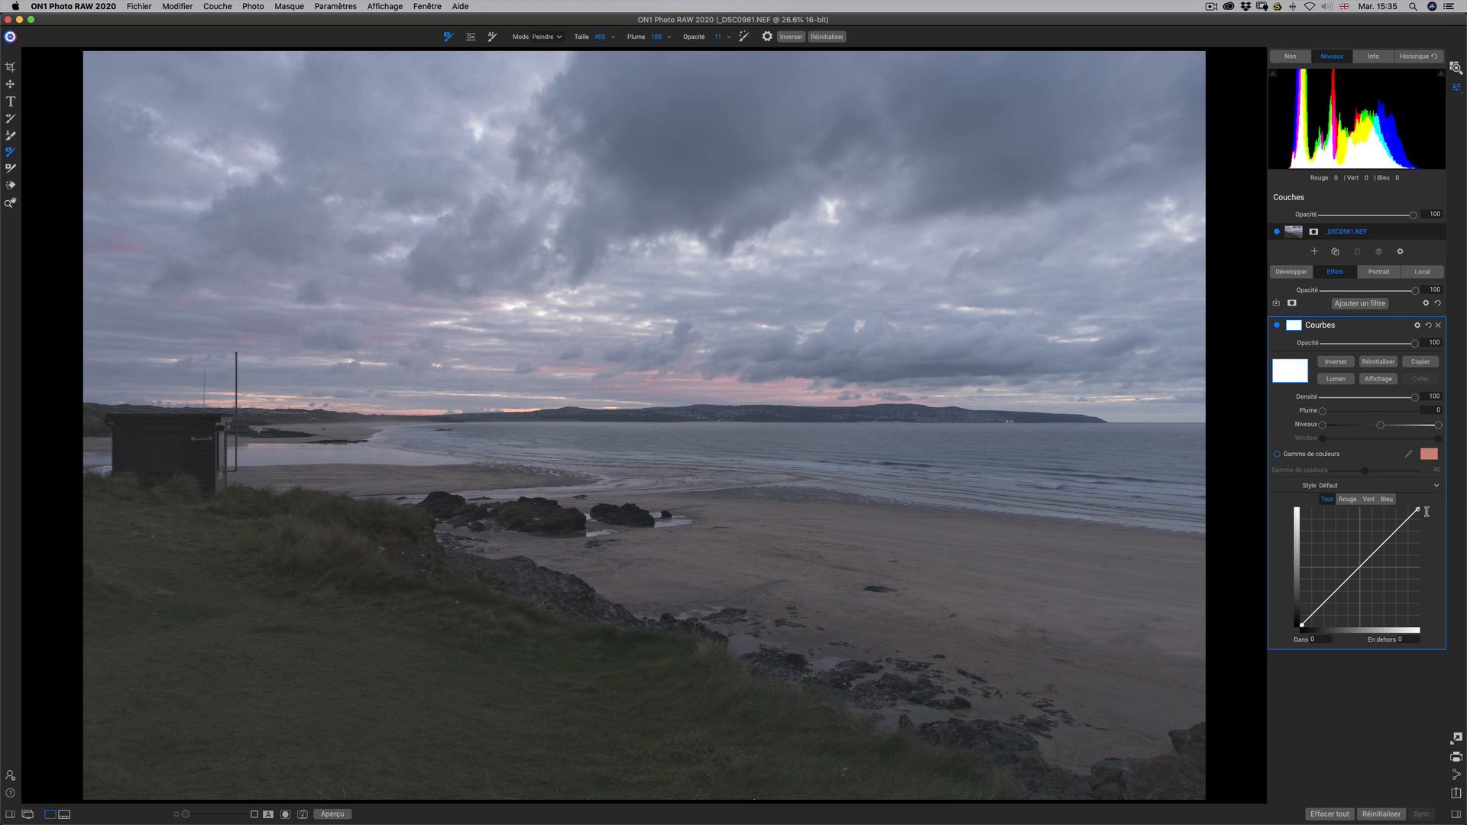
{"action": "left_click_drag", "start_coordinate": [1357, 567], "coordinate": [1354, 562]}
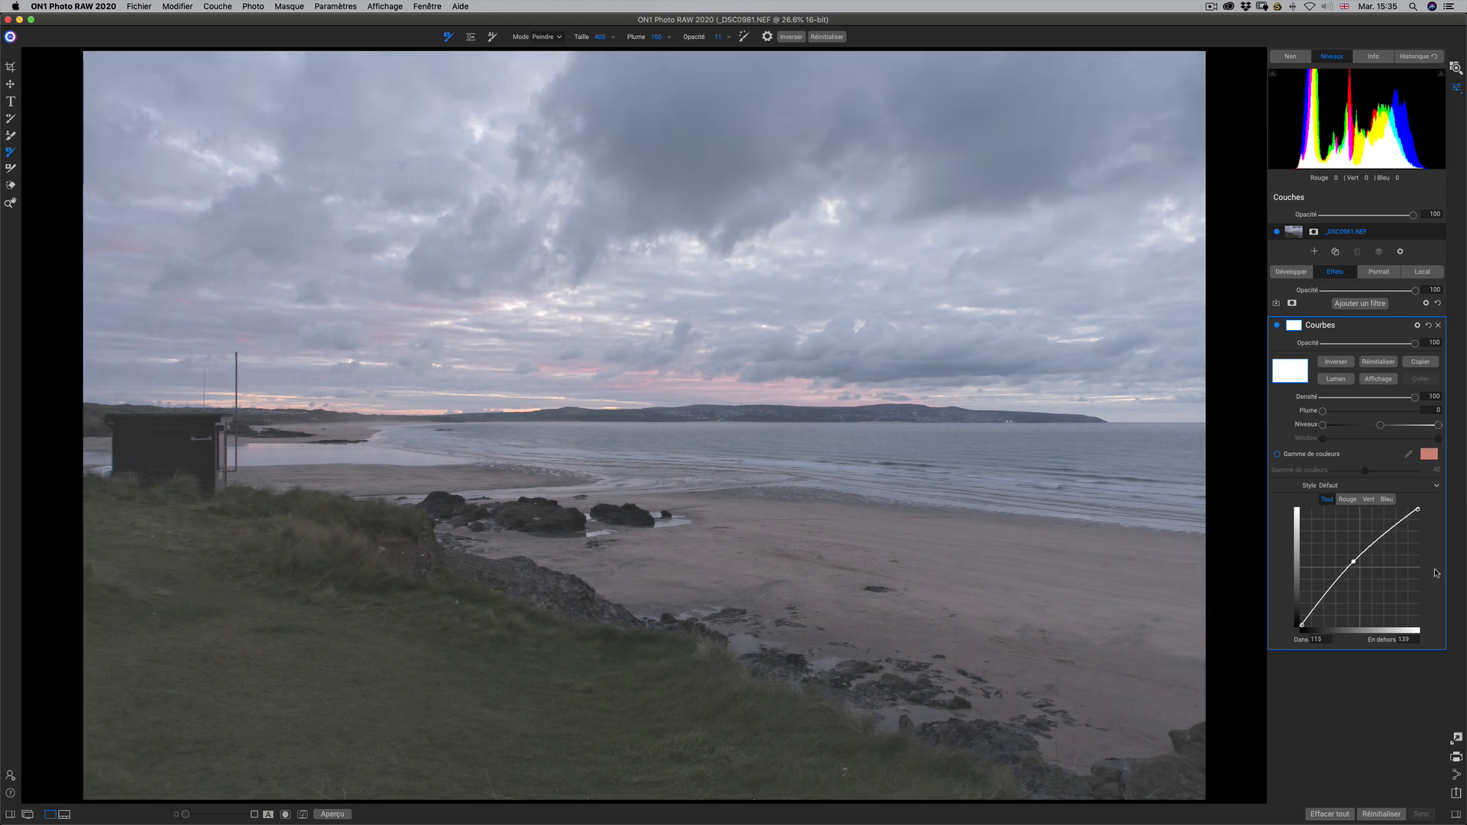
Enable the mask's color range, sample the foreground grass, and narrow the range to 4 while displaying the mask.
{"action": "left_click", "coordinate": [1277, 454]}
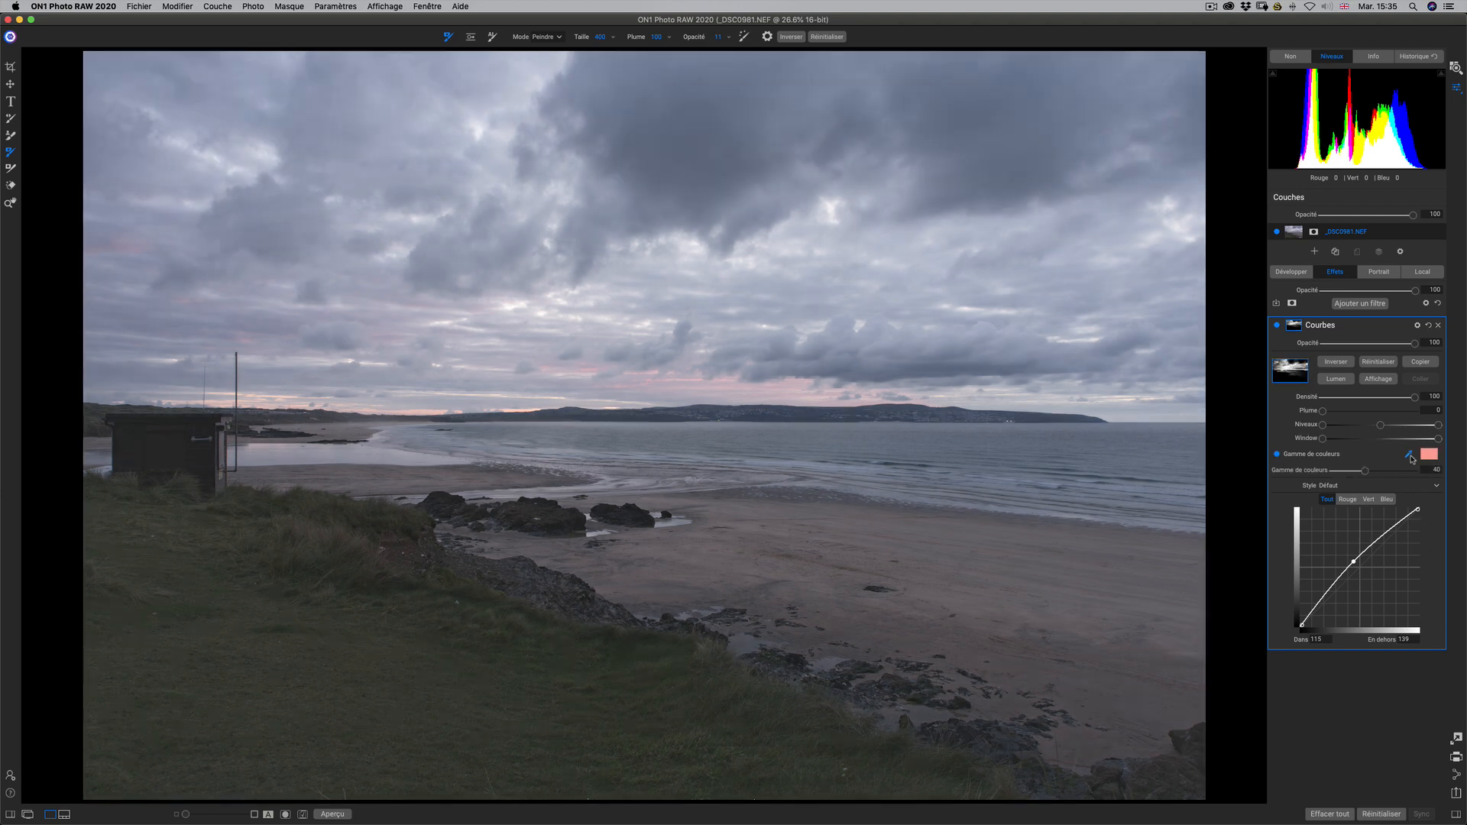
{"action": "left_click", "coordinate": [1410, 457]}
{"action": "left_click", "coordinate": [557, 685]}
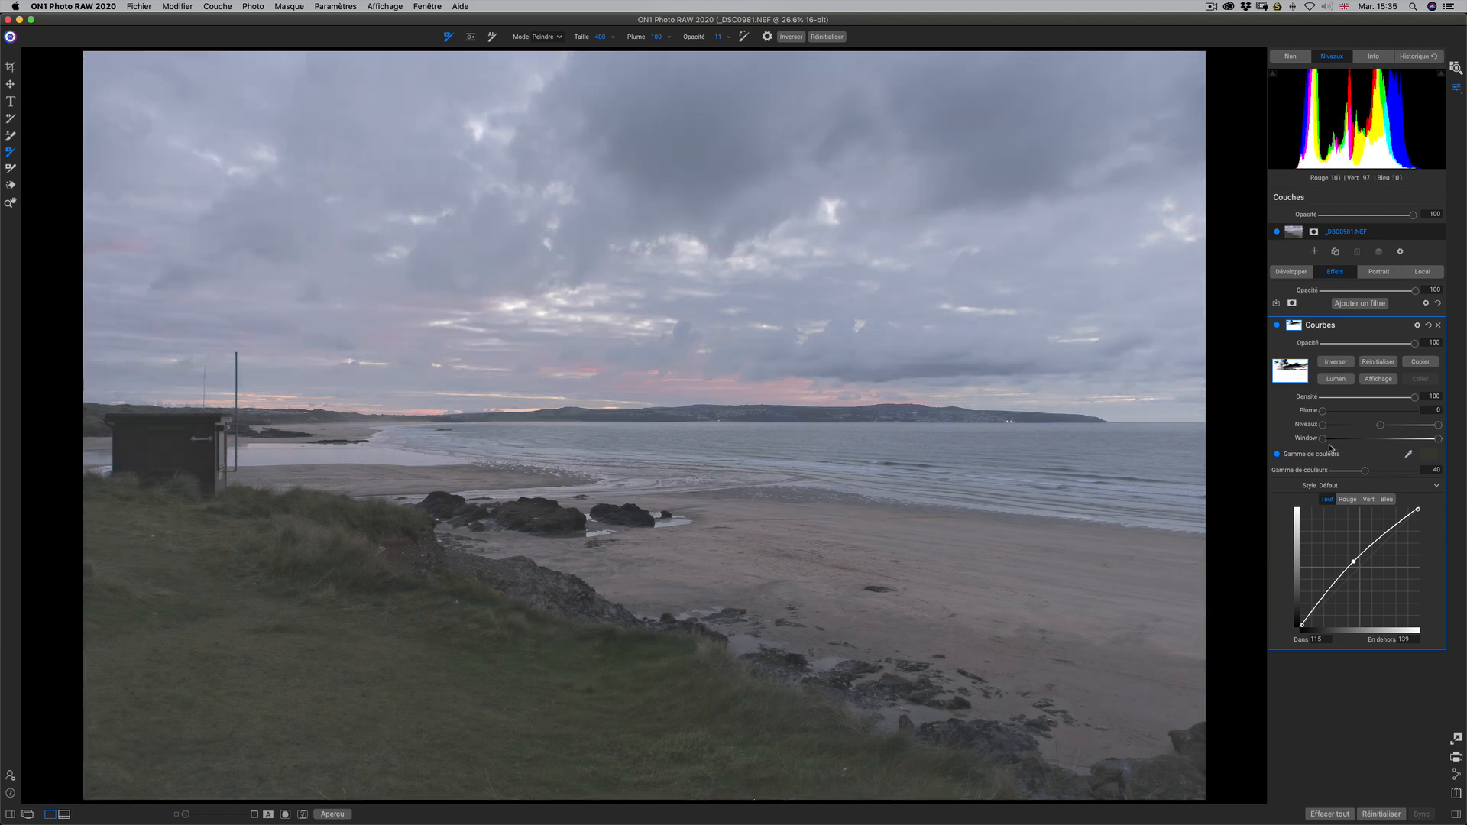
{"action": "left_click_drag", "start_coordinate": [1365, 473], "coordinate": [1337, 475]}
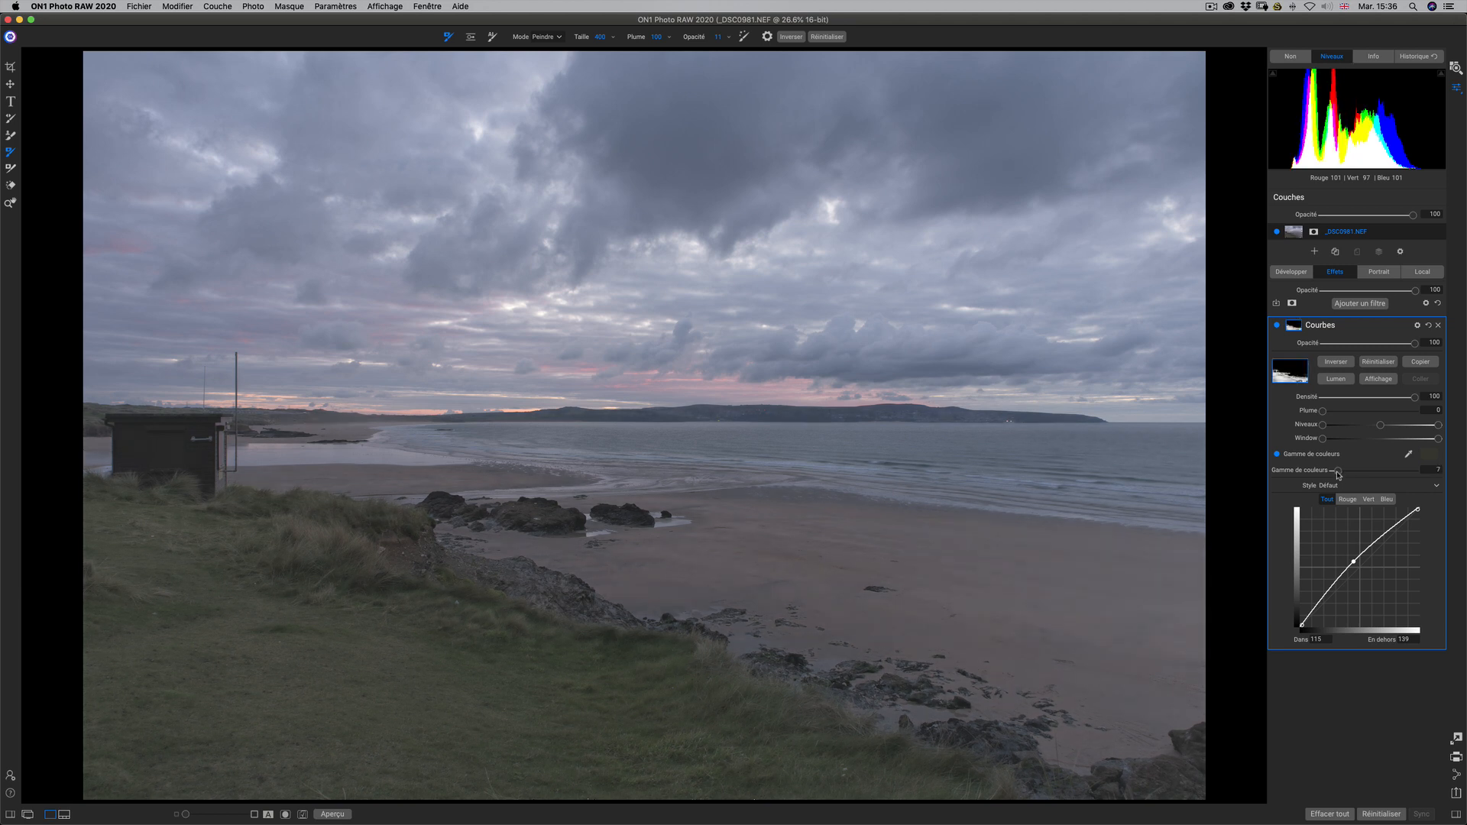
{"action": "left_click", "coordinate": [1383, 381]}
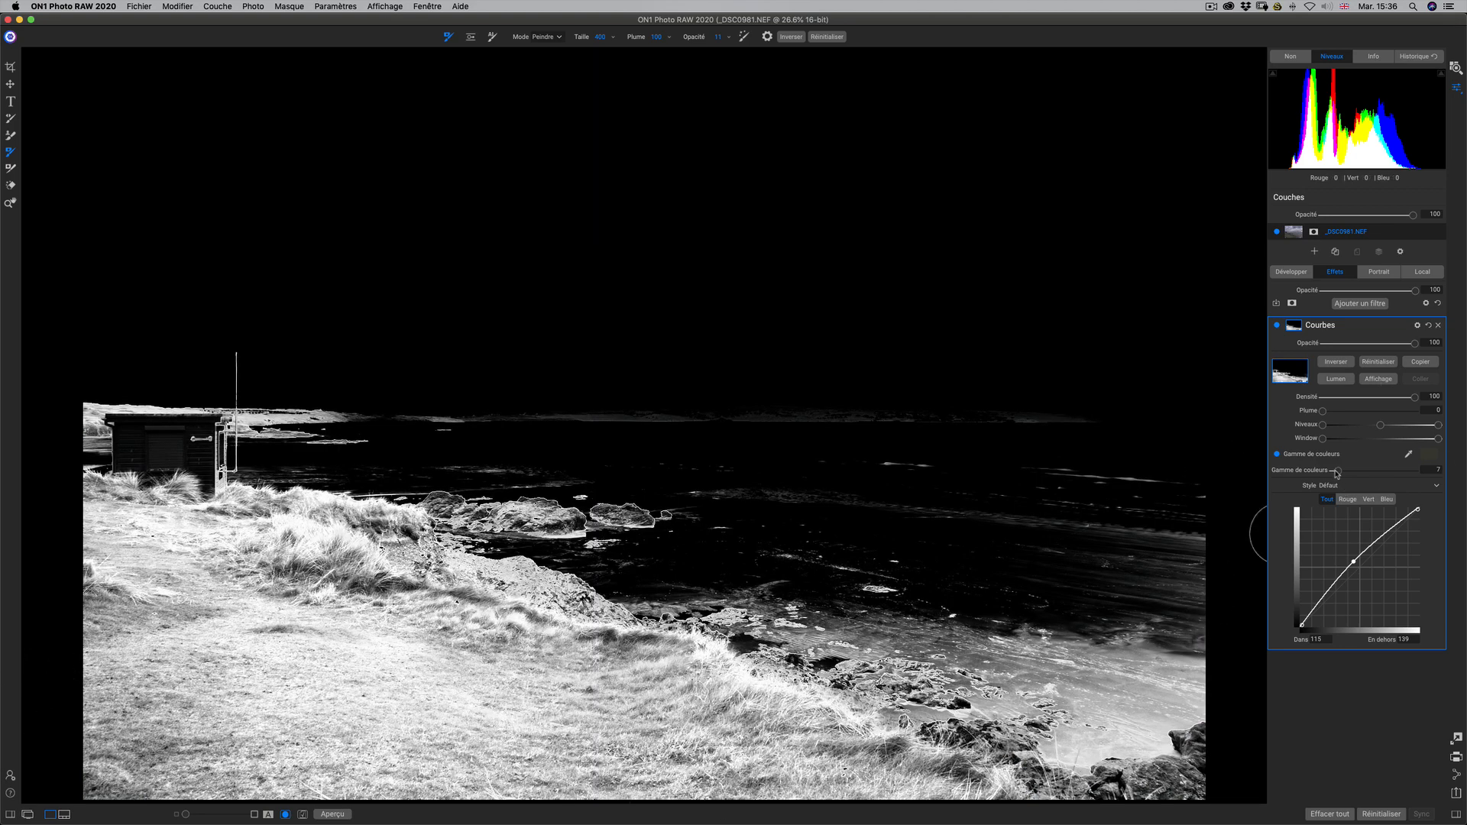
{"action": "left_click_drag", "start_coordinate": [1336, 473], "coordinate": [1336, 473]}
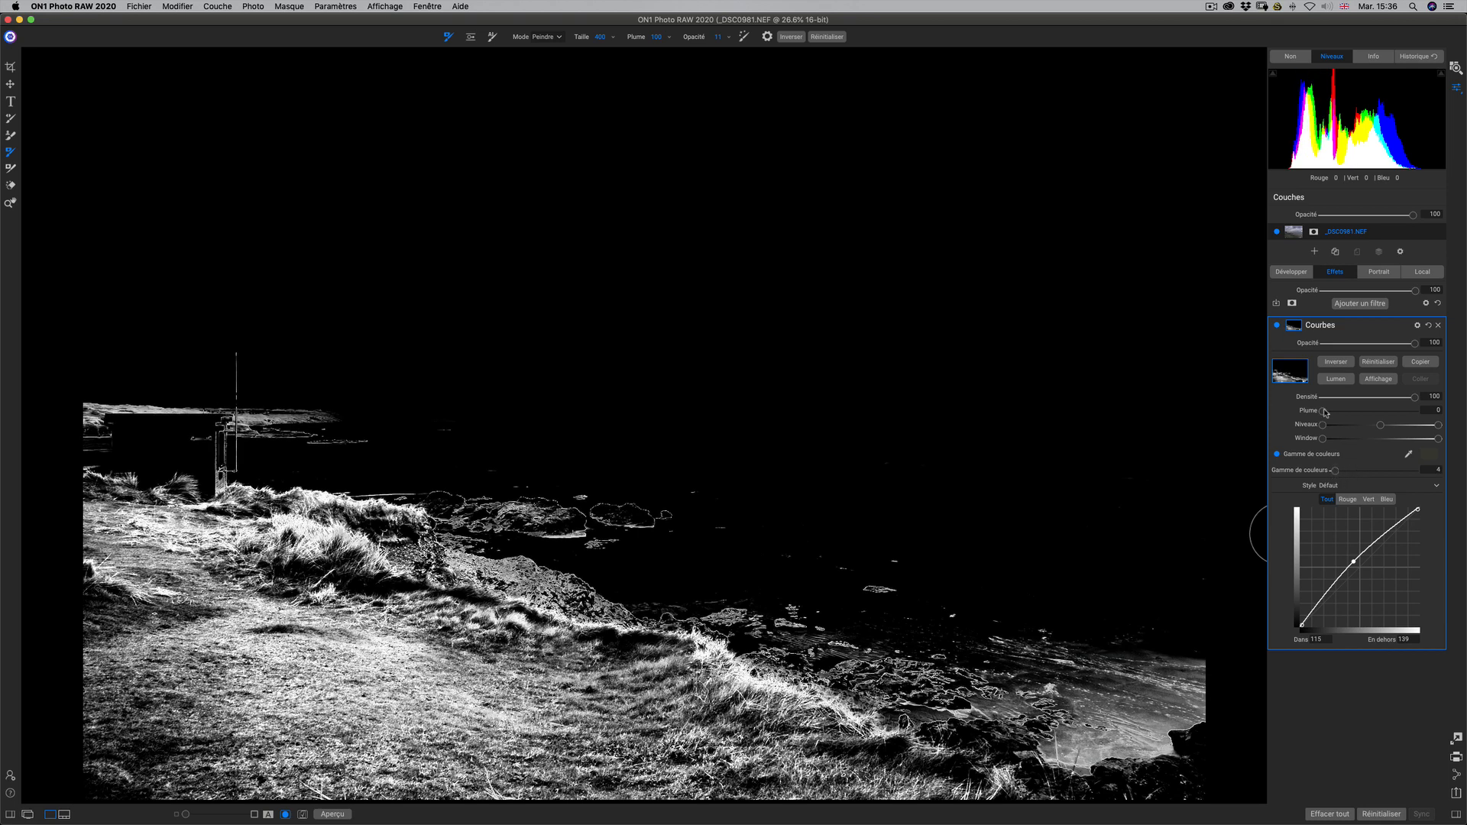
Lighten the grass mask by moving the levels midpoint close to the black point, keeping feather at 0, and return to the photo view.
{"action": "left_click_drag", "start_coordinate": [1324, 413], "coordinate": [1257, 427]}
{"action": "left_click_drag", "start_coordinate": [1380, 426], "coordinate": [1338, 430]}
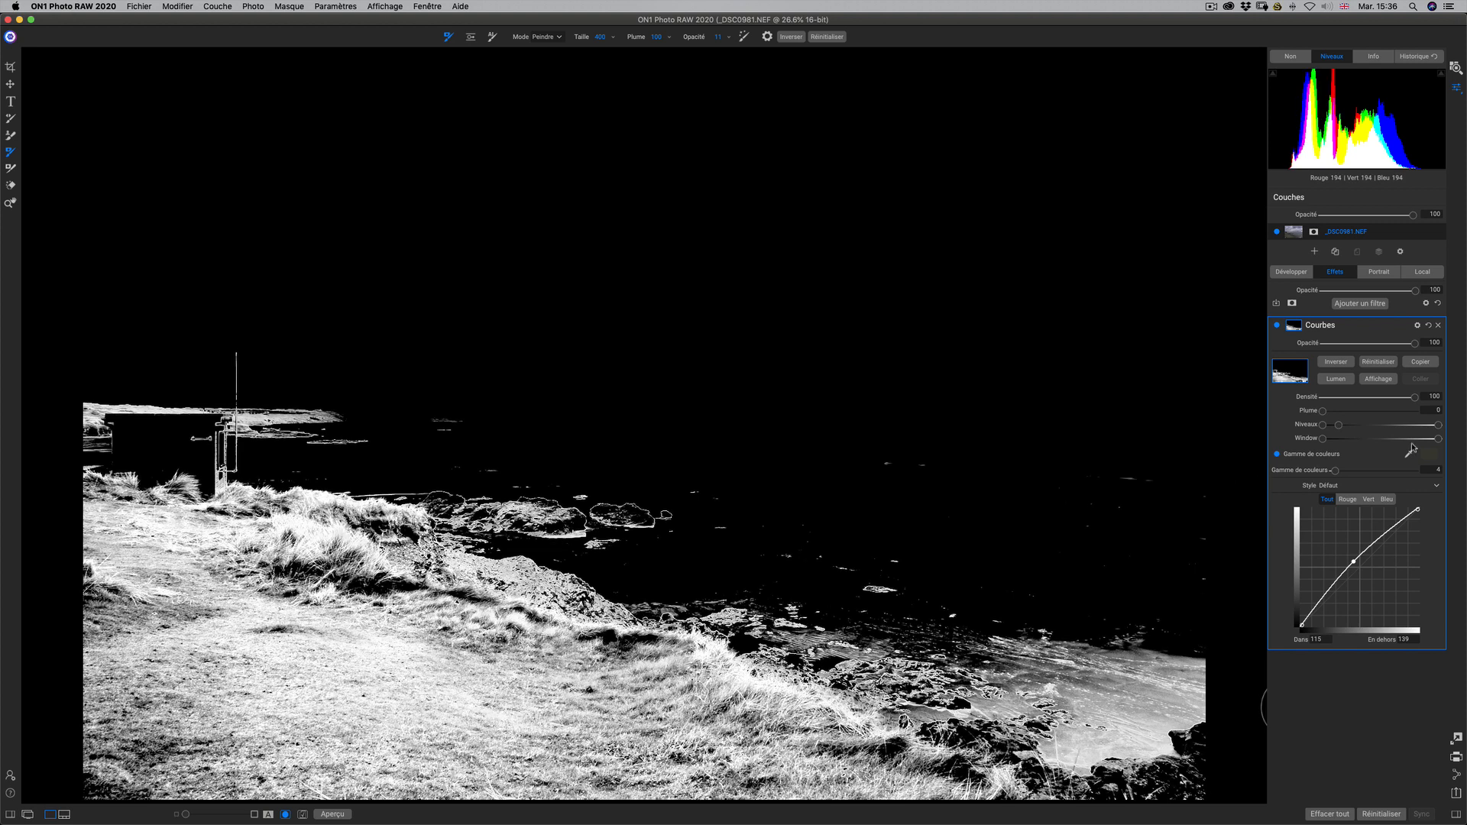
{"action": "left_click", "coordinate": [1379, 379]}
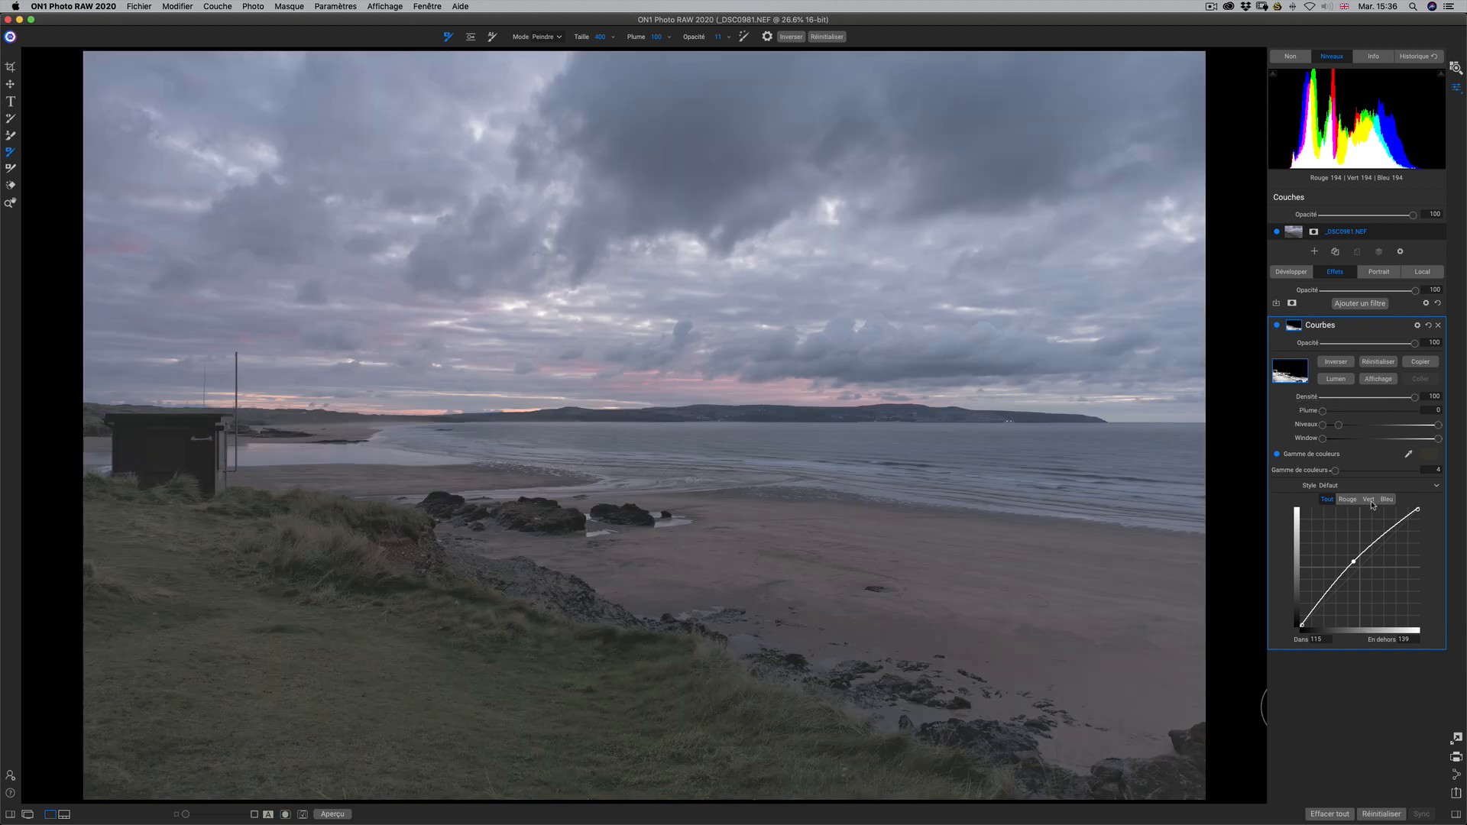
Warm the grass with channel curve points: green about 128 in, 124 out; red 126 in, 128 out; blue 134 in, 115 out.
{"action": "left_click", "coordinate": [1368, 500]}
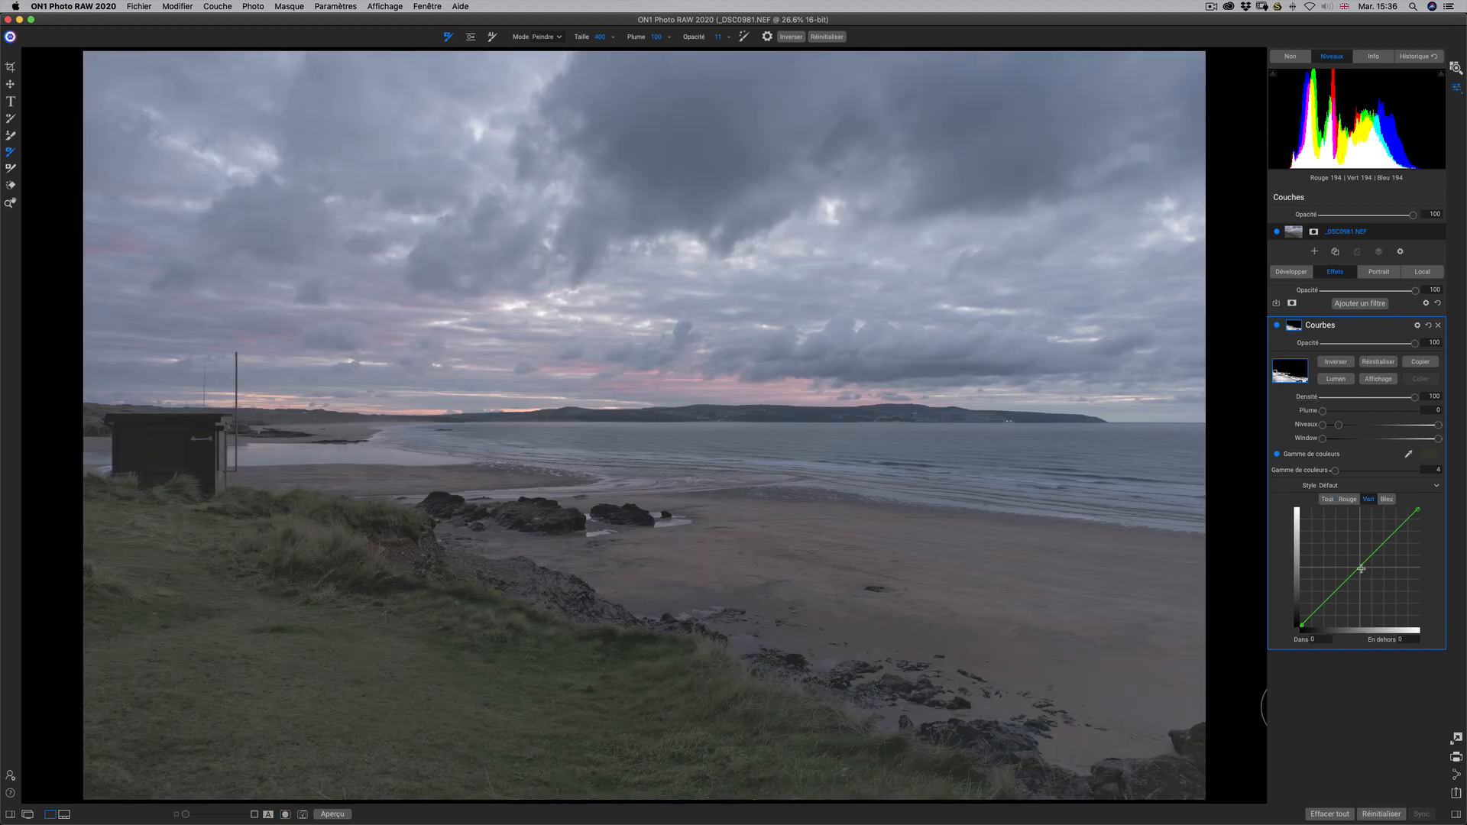
{"action": "left_click_drag", "start_coordinate": [1361, 568], "coordinate": [1360, 568]}
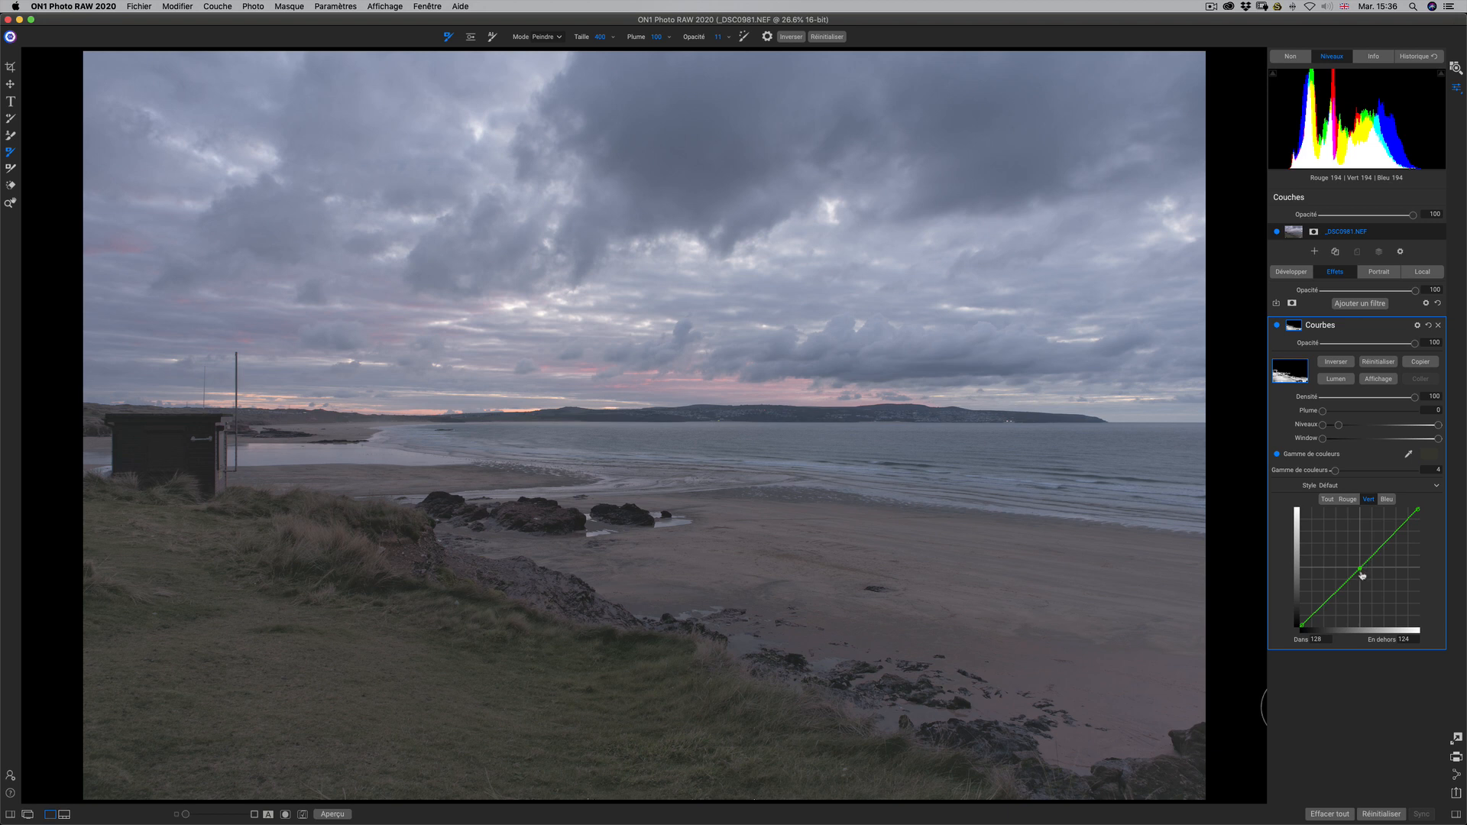
{"action": "left_click", "coordinate": [1346, 499]}
{"action": "left_click_drag", "start_coordinate": [1357, 567], "coordinate": [1358, 569]}
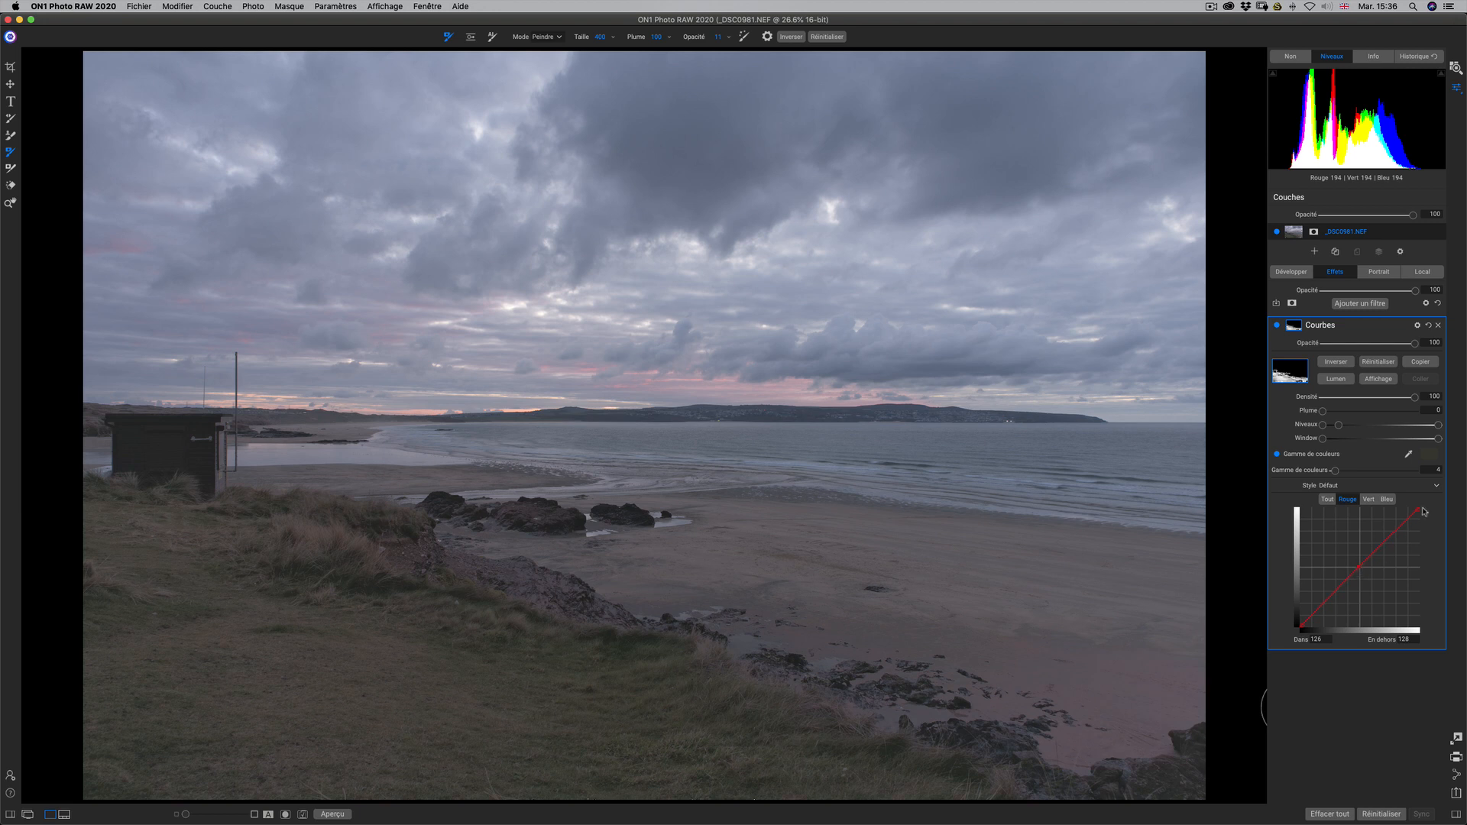
{"action": "left_click", "coordinate": [1389, 503]}
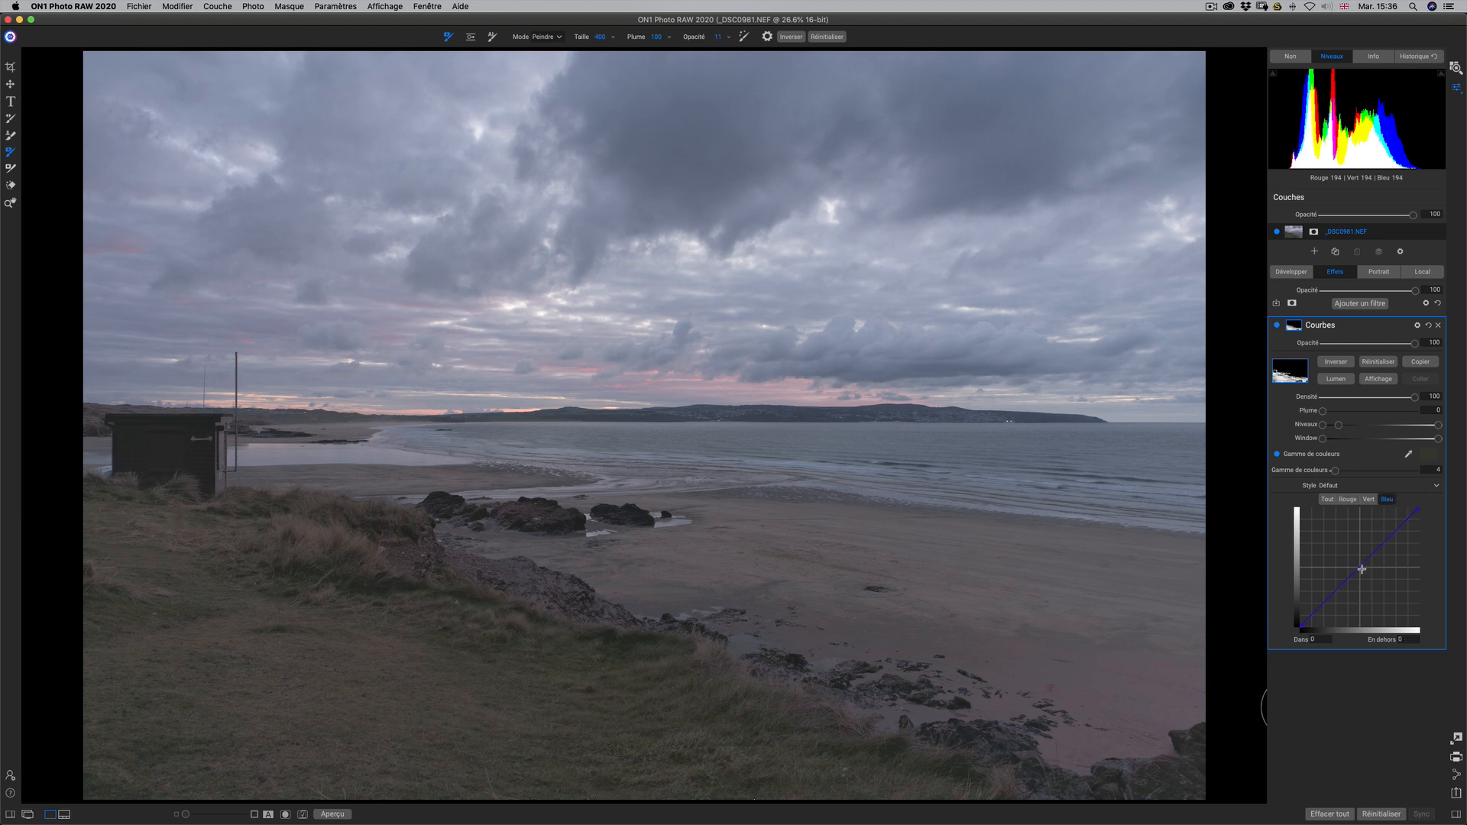
{"action": "left_click_drag", "start_coordinate": [1361, 570], "coordinate": [1362, 572]}
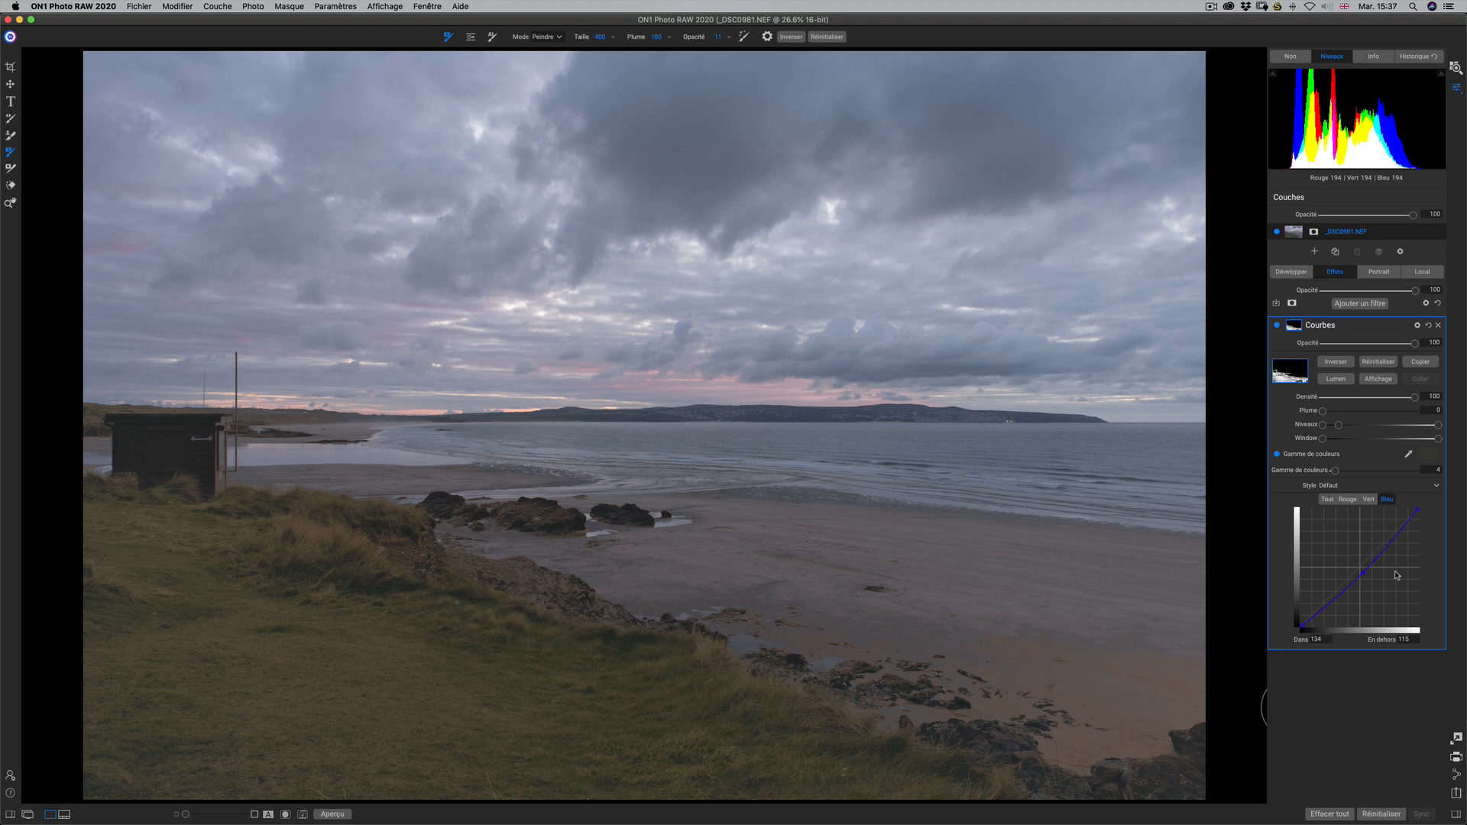
Add a second Courbes filter above the first and open its mask options.
{"action": "left_click", "coordinate": [1359, 304]}
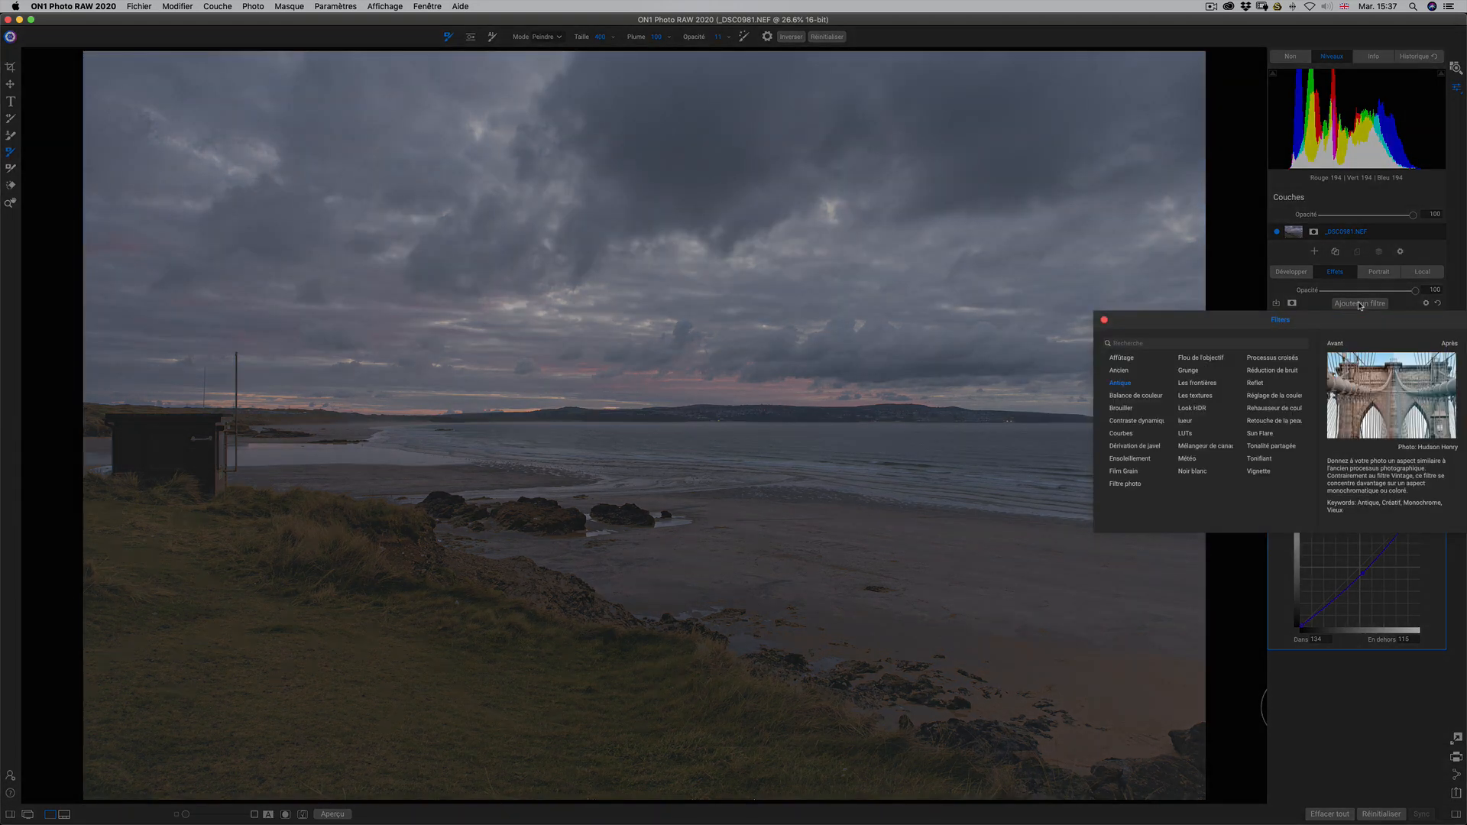
{"action": "left_click", "coordinate": [1121, 433]}
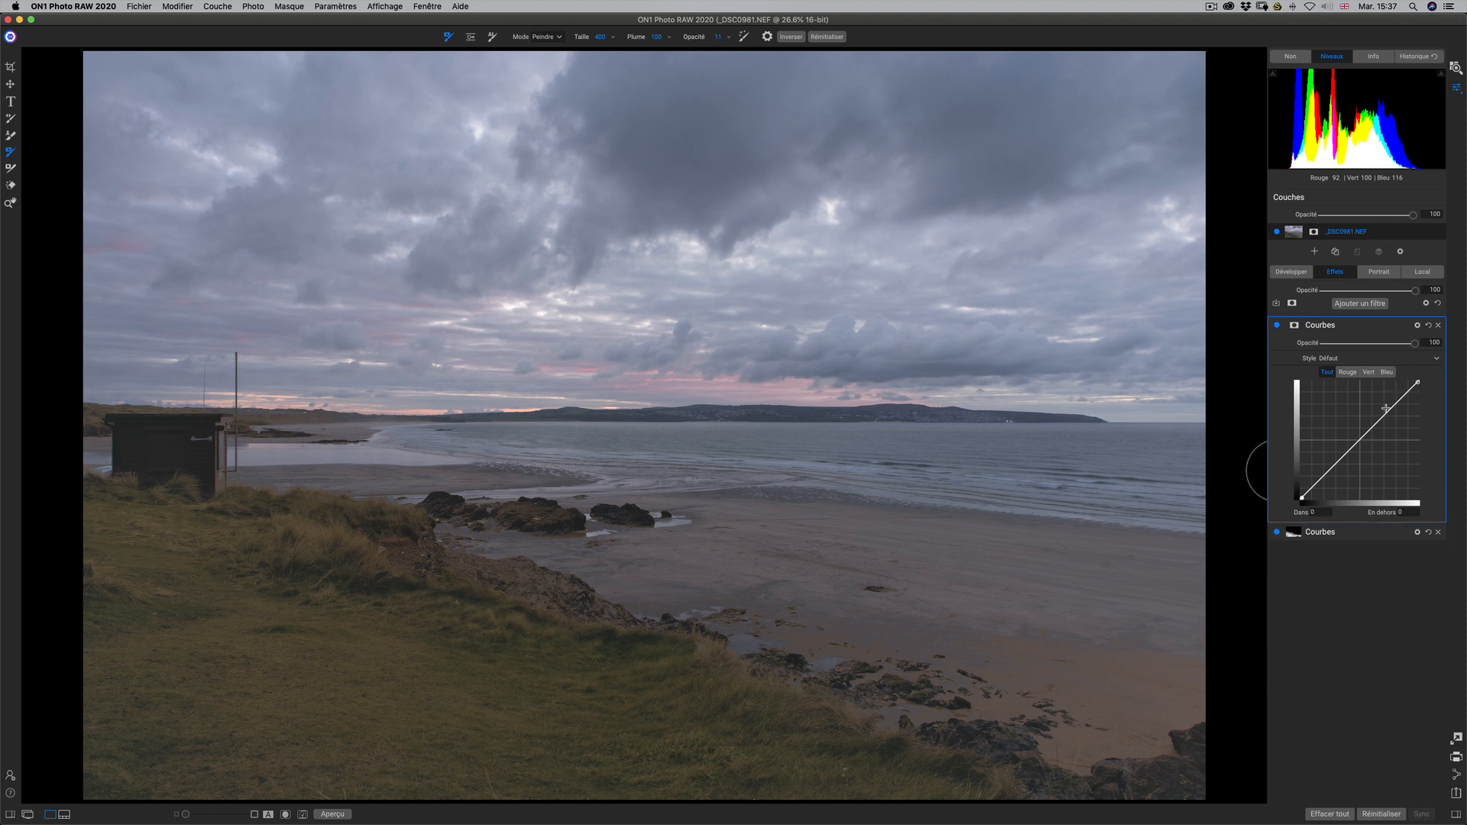
{"action": "left_click", "coordinate": [1293, 325]}
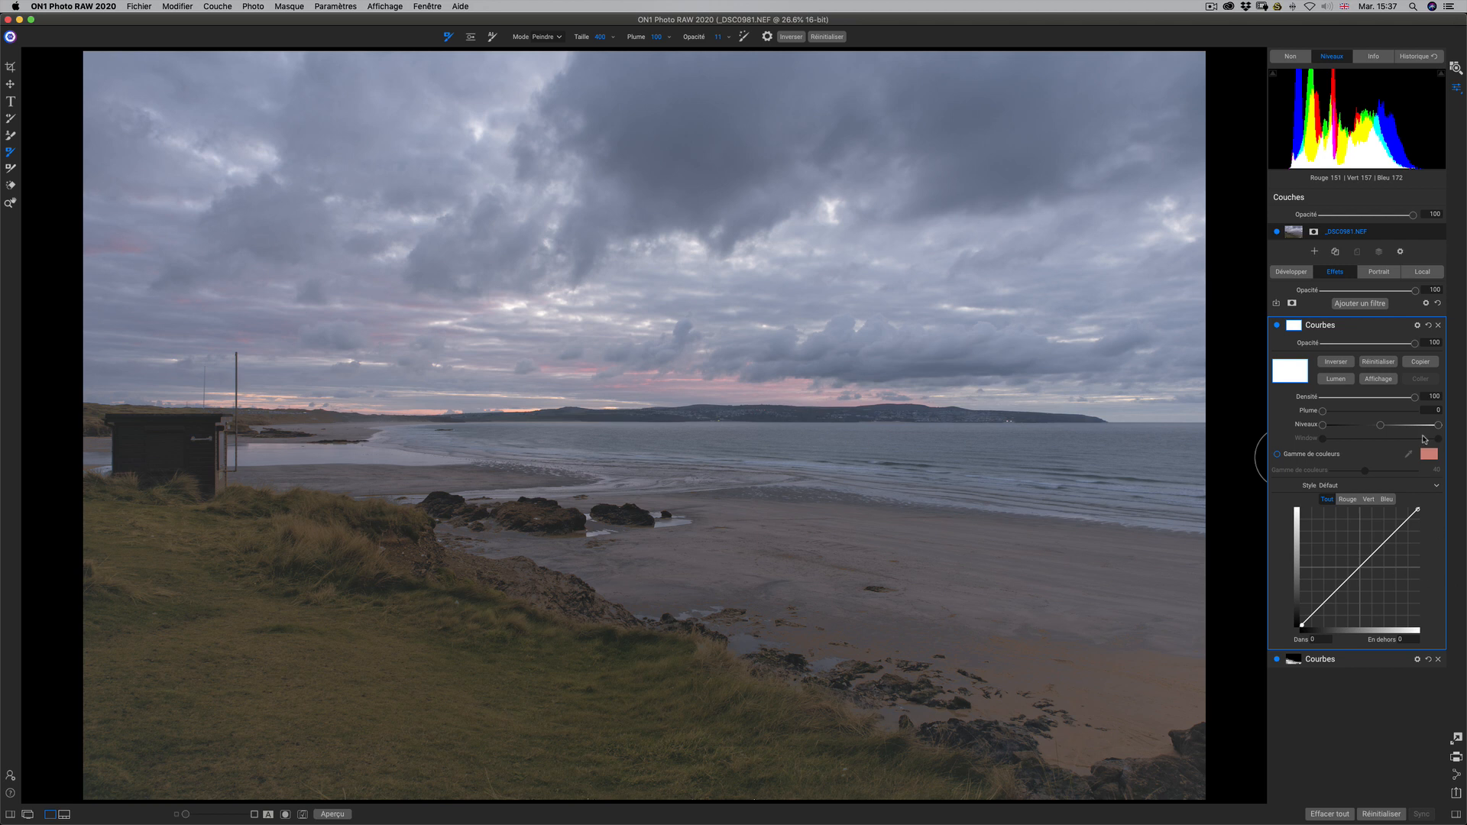
Enable the new mask's color range, sample the blue-grey clouds, and set the range to 34 while displaying the mask.
{"action": "left_click", "coordinate": [1276, 455]}
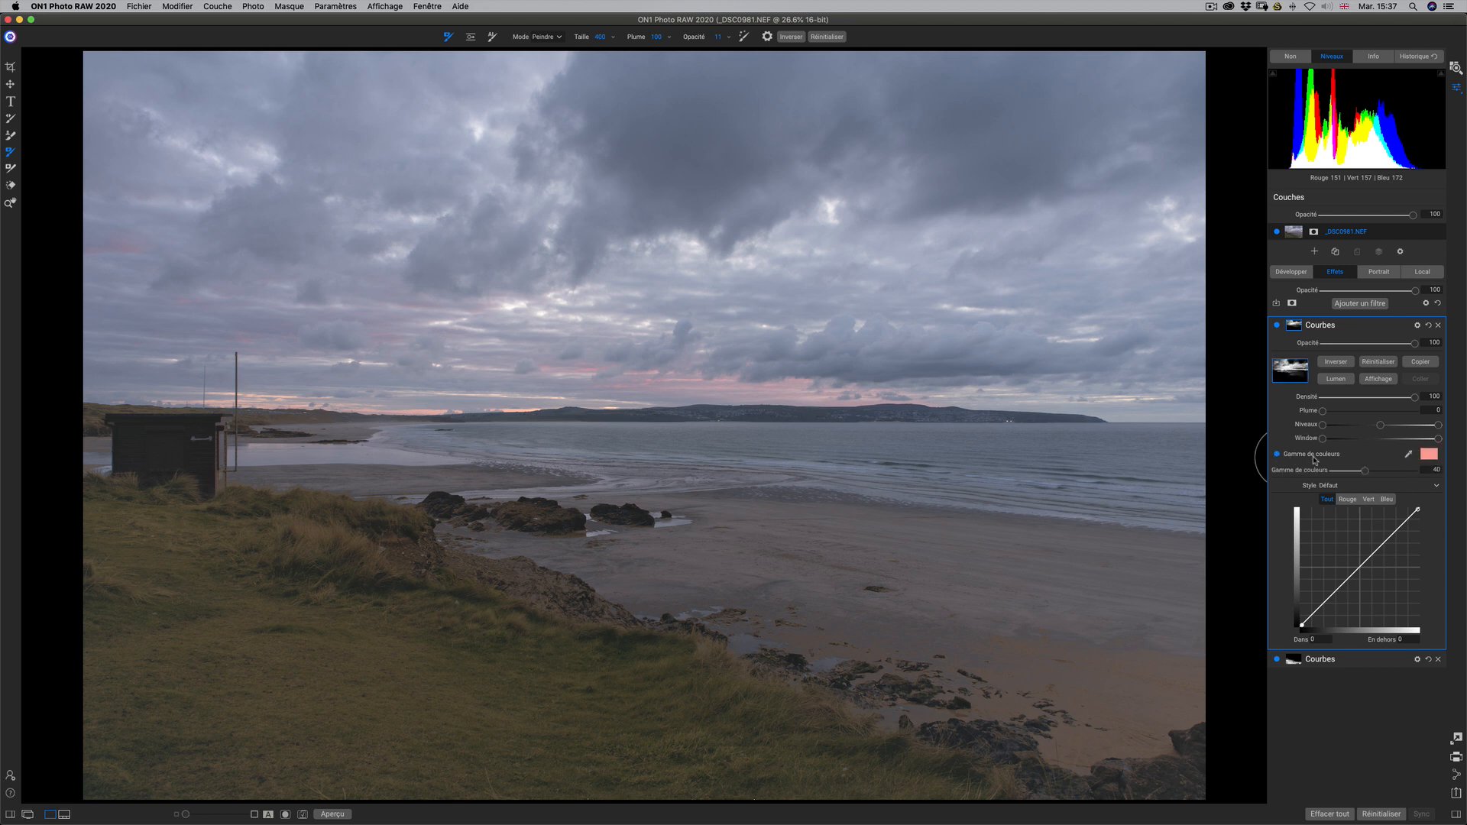
{"action": "left_click", "coordinate": [1409, 456]}
{"action": "left_click", "coordinate": [487, 153]}
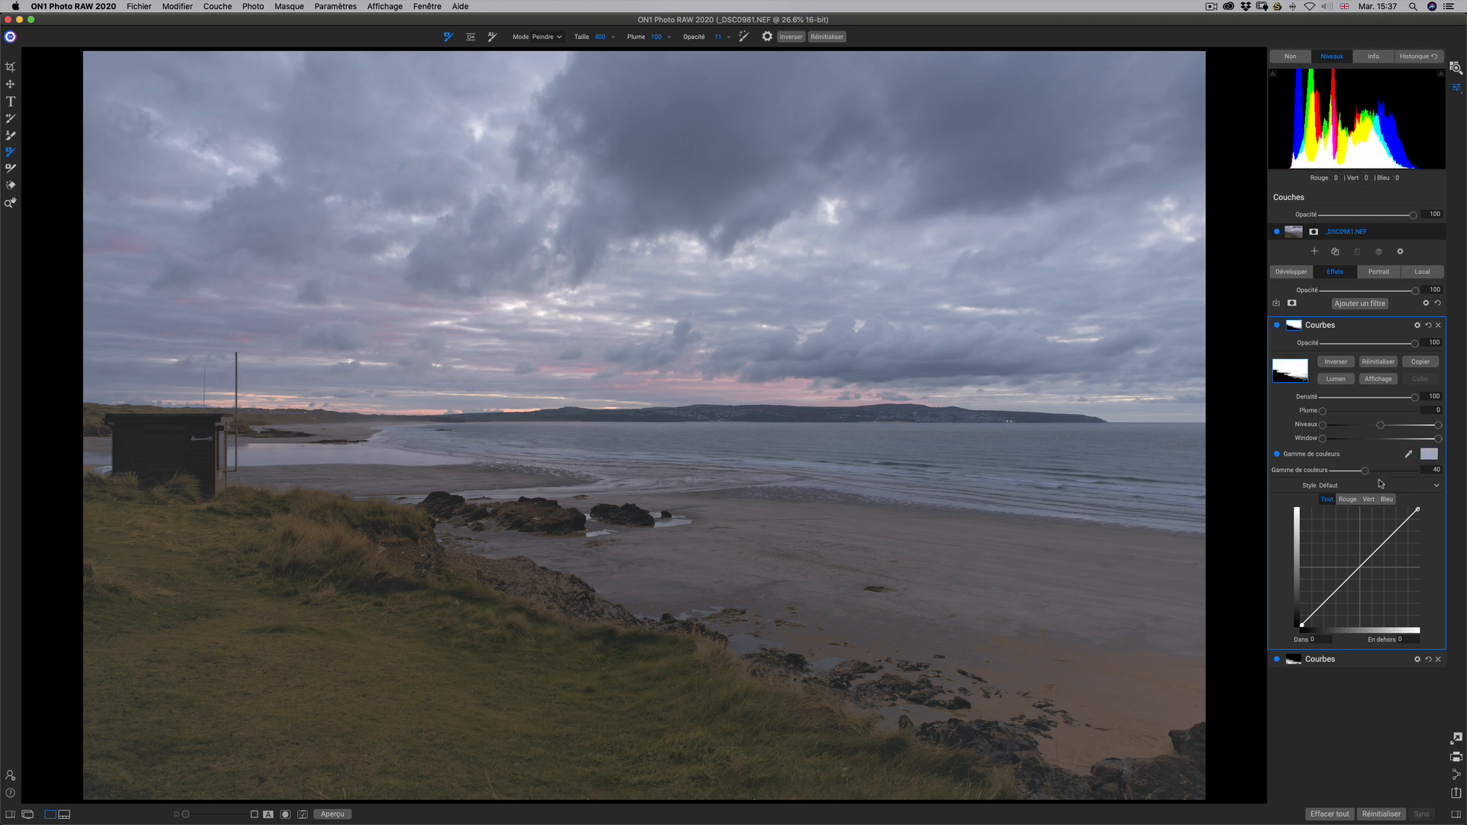
{"action": "left_click_drag", "start_coordinate": [1368, 471], "coordinate": [1358, 475]}
{"action": "left_click", "coordinate": [1379, 379]}
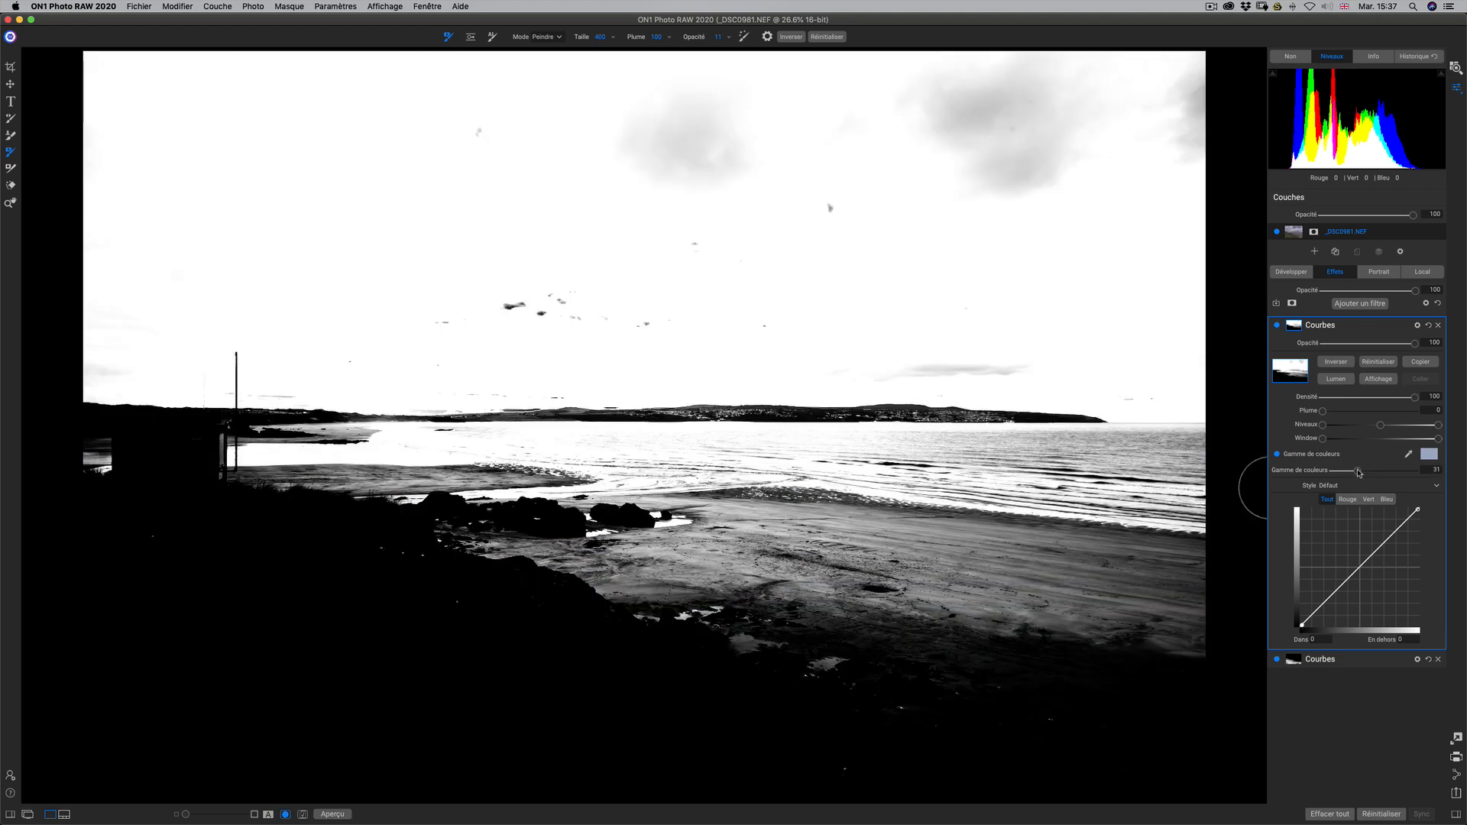
{"action": "left_click_drag", "start_coordinate": [1358, 473], "coordinate": [1359, 474]}
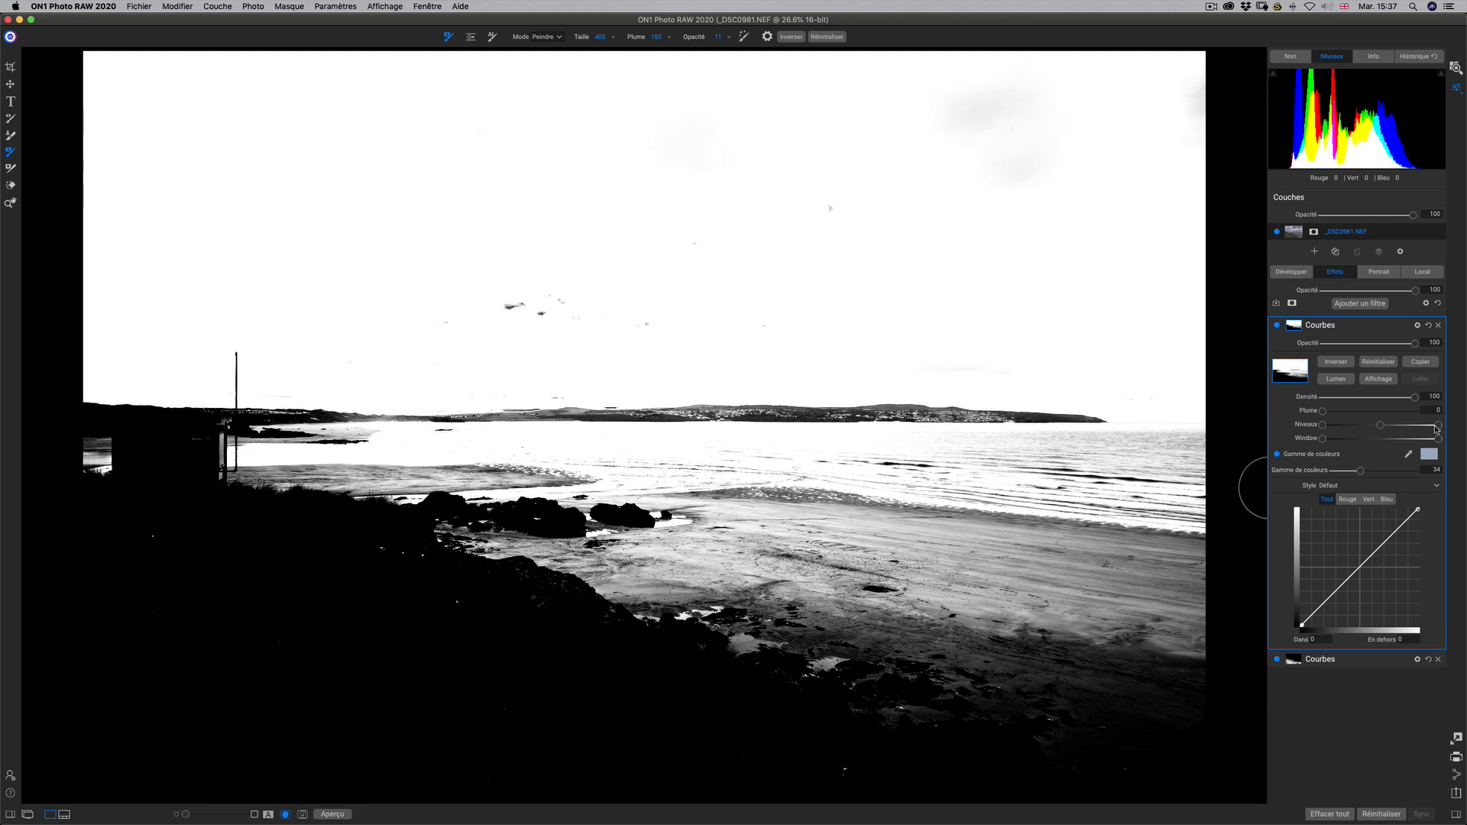
Harden the sky mask by bringing the levels white point near the midpoint and raising the window's lower limit close to its maximum.
{"action": "left_click_drag", "start_coordinate": [1435, 430], "coordinate": [1281, 426]}
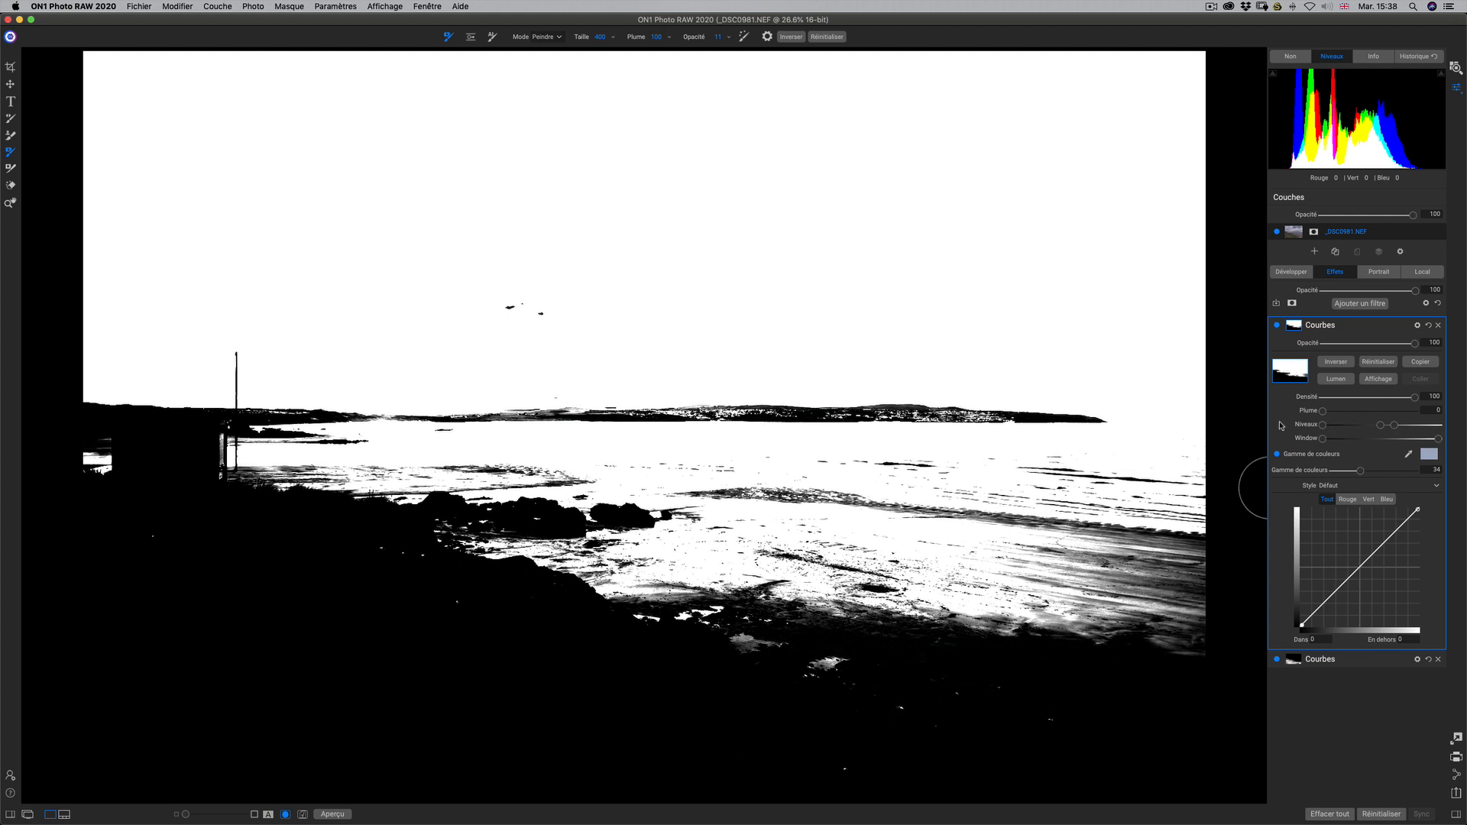
{"action": "left_click_drag", "start_coordinate": [1380, 427], "coordinate": [1425, 429]}
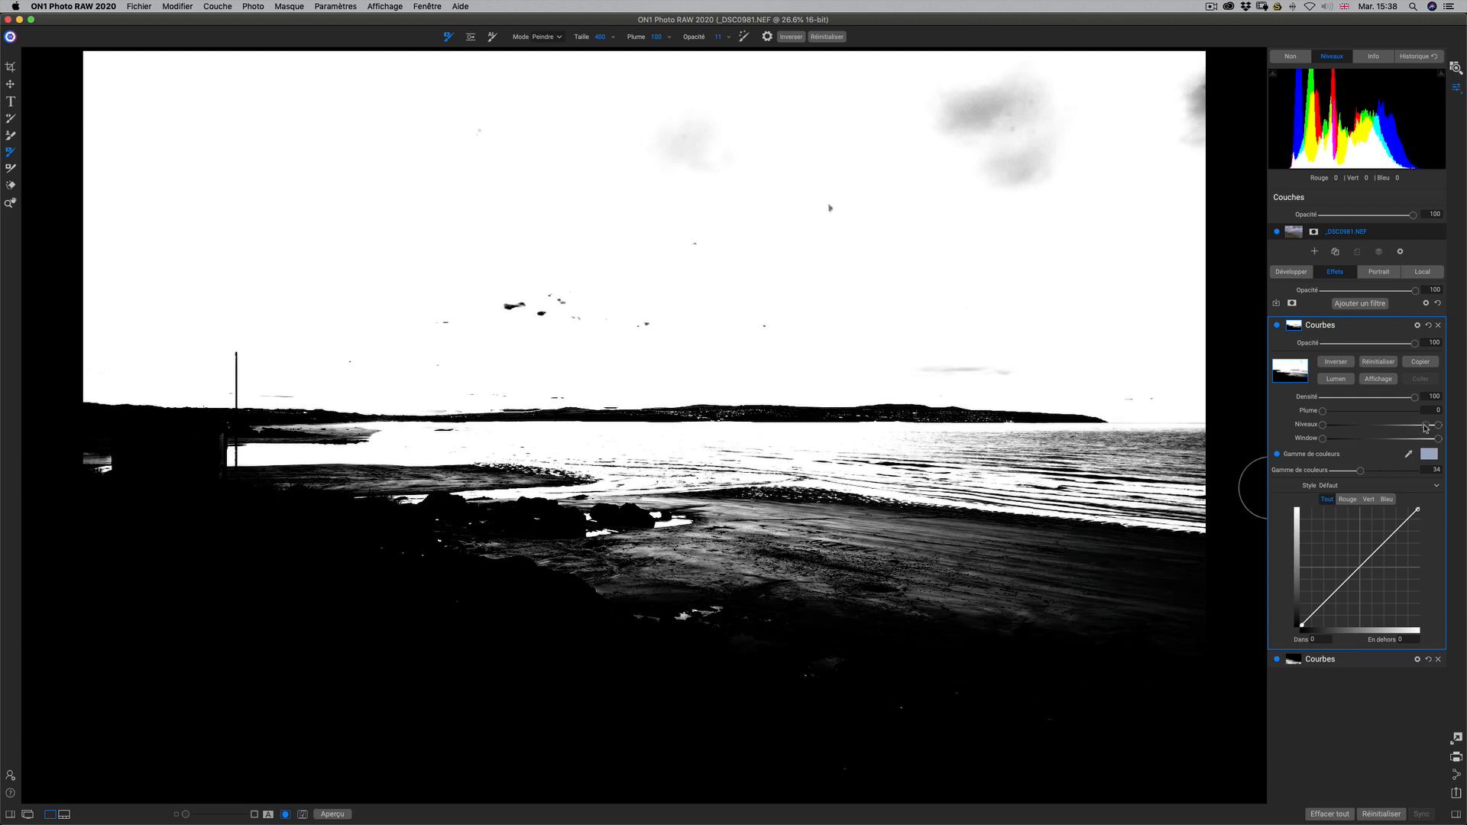
{"action": "left_click_drag", "start_coordinate": [1322, 429], "coordinate": [1262, 430]}
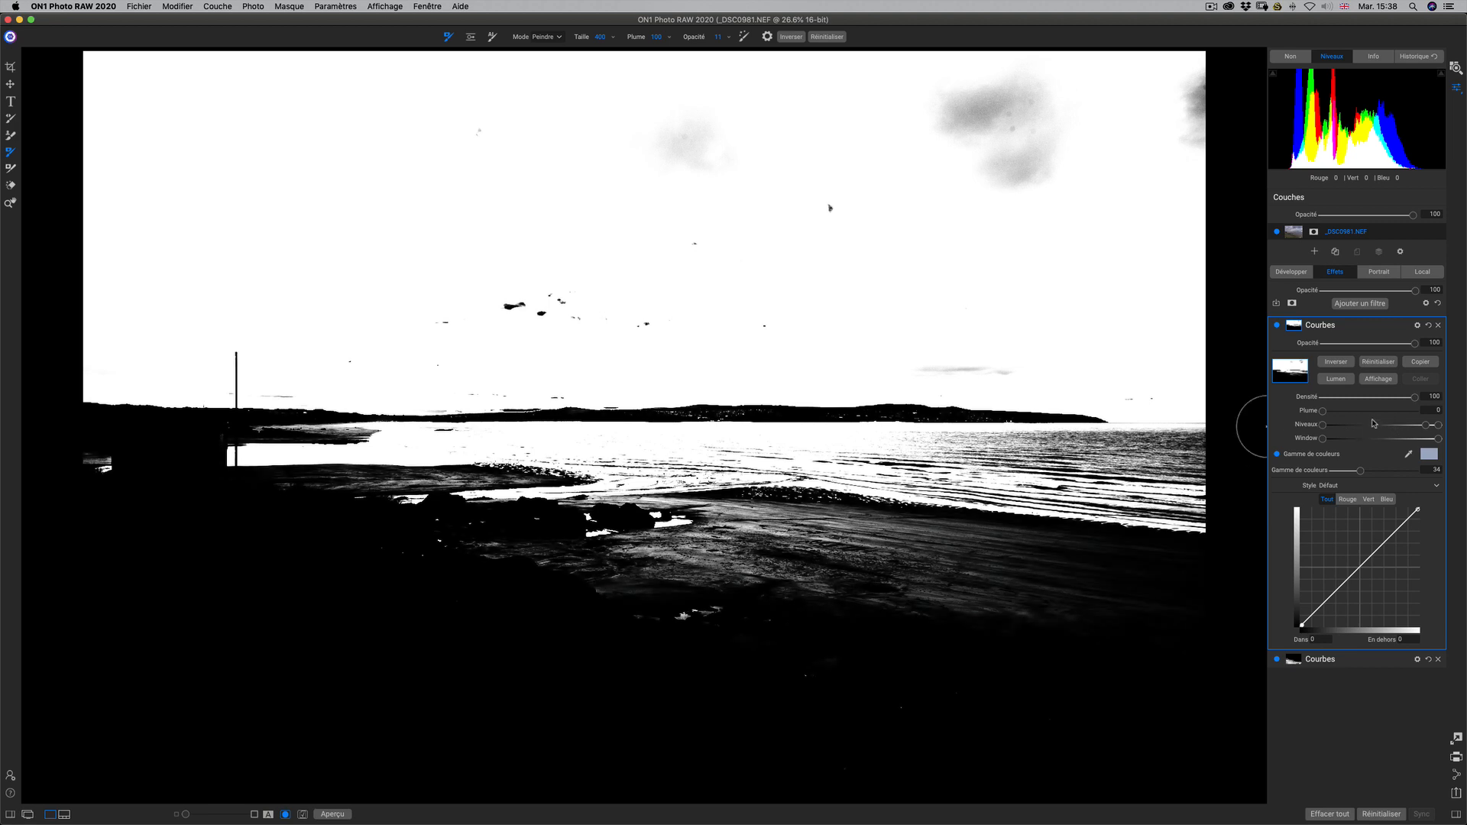
{"action": "mouse_move", "coordinate": [1431, 428]}
{"action": "left_mouse_down"}
{"action": "mouse_move", "coordinate": [1343, 440]}
{"action": "mouse_move", "coordinate": [1417, 440]}
{"action": "left_mouse_up"}
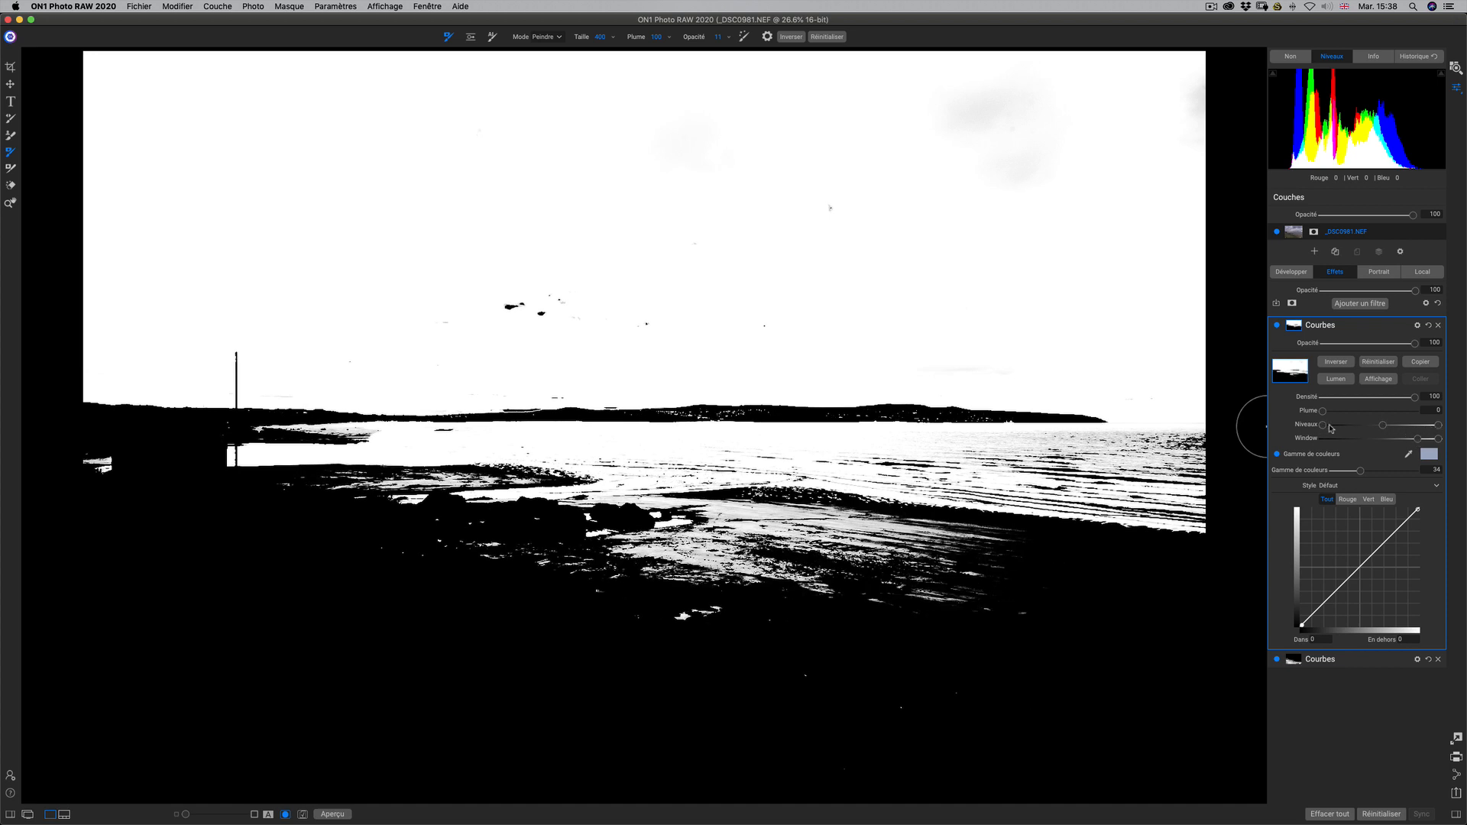
{"action": "left_click_drag", "start_coordinate": [1427, 428], "coordinate": [1400, 427]}
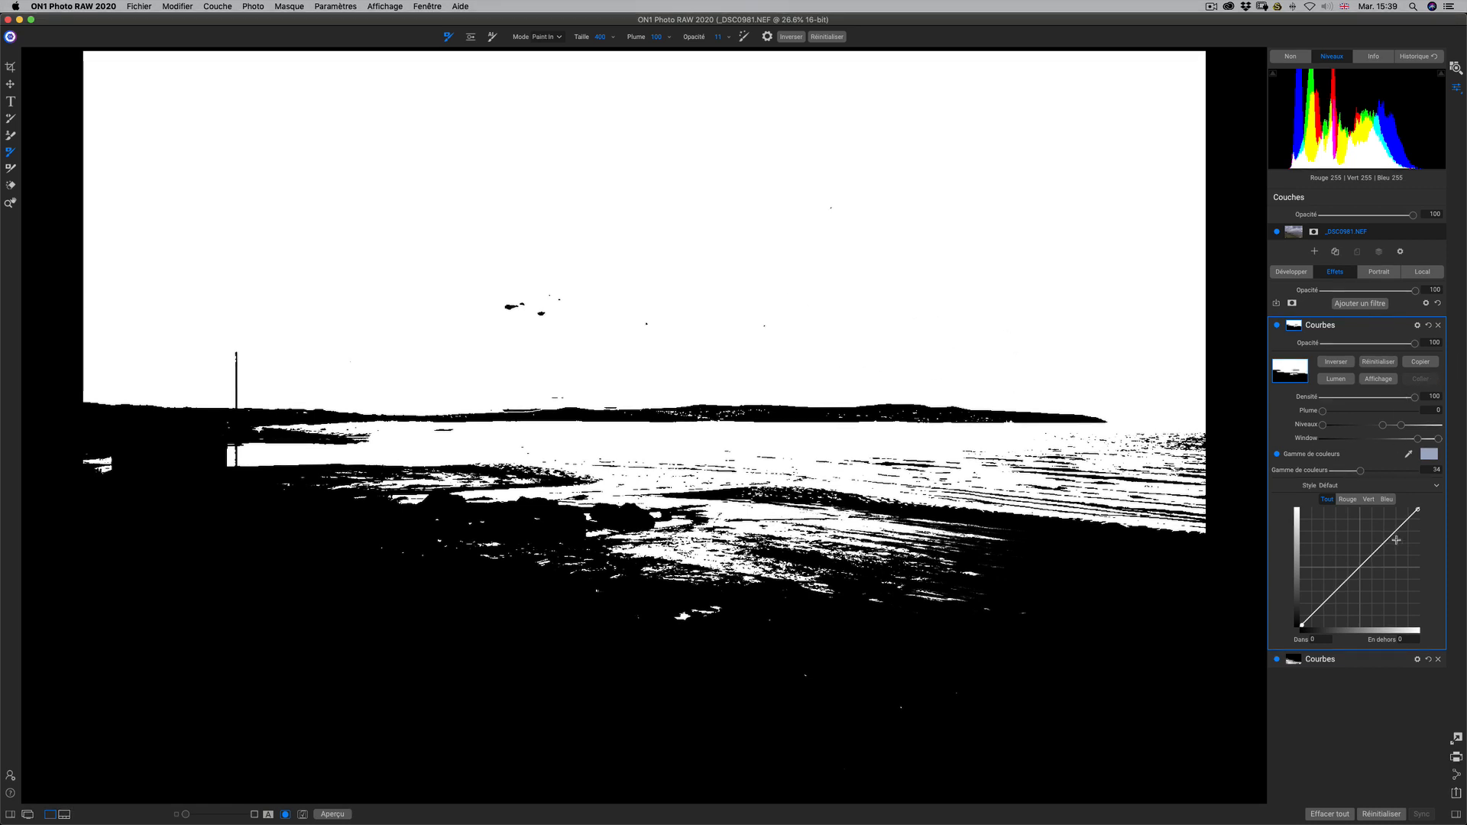
Return to the photo view and darken the sky by lowering the curve's midtones to about 141 in, 119 out.
{"action": "left_click", "coordinate": [1364, 378]}
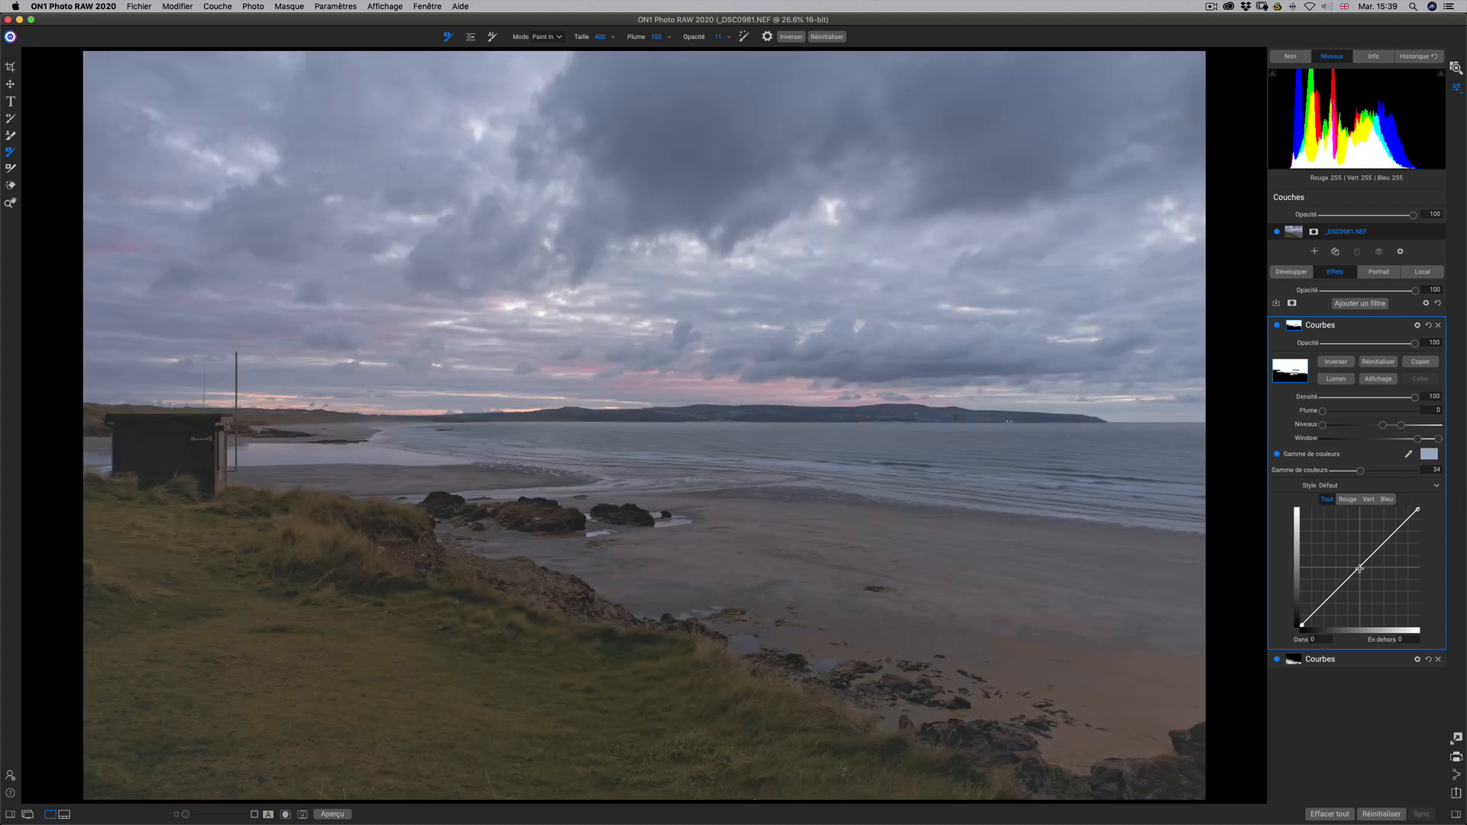
{"action": "left_click_drag", "start_coordinate": [1359, 568], "coordinate": [1366, 571]}
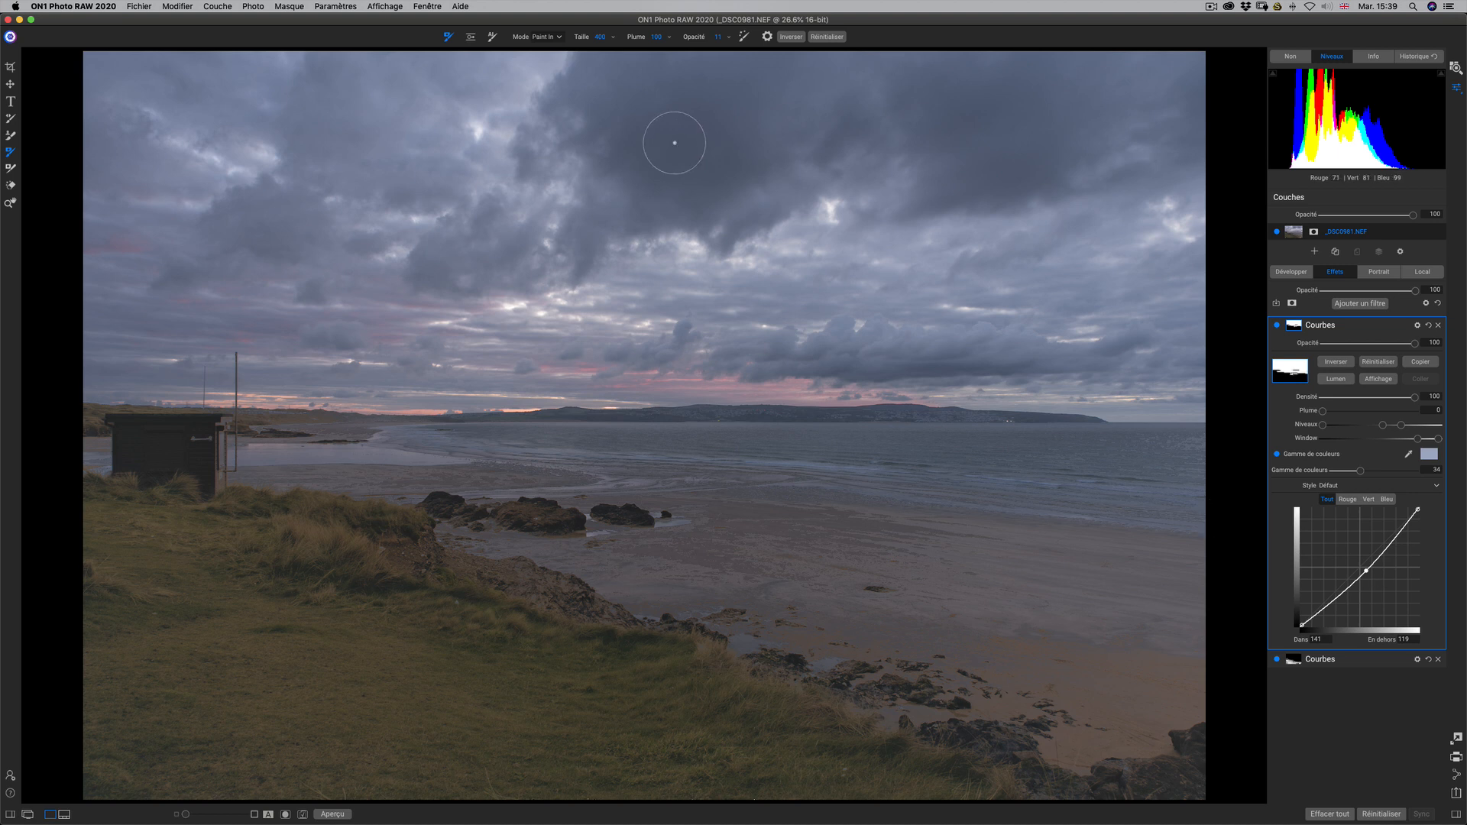
Set the masking brush mode to Peindre and turn off the color range on the sky mask.
{"action": "left_click", "coordinate": [559, 37]}
{"action": "left_click", "coordinate": [545, 47]}
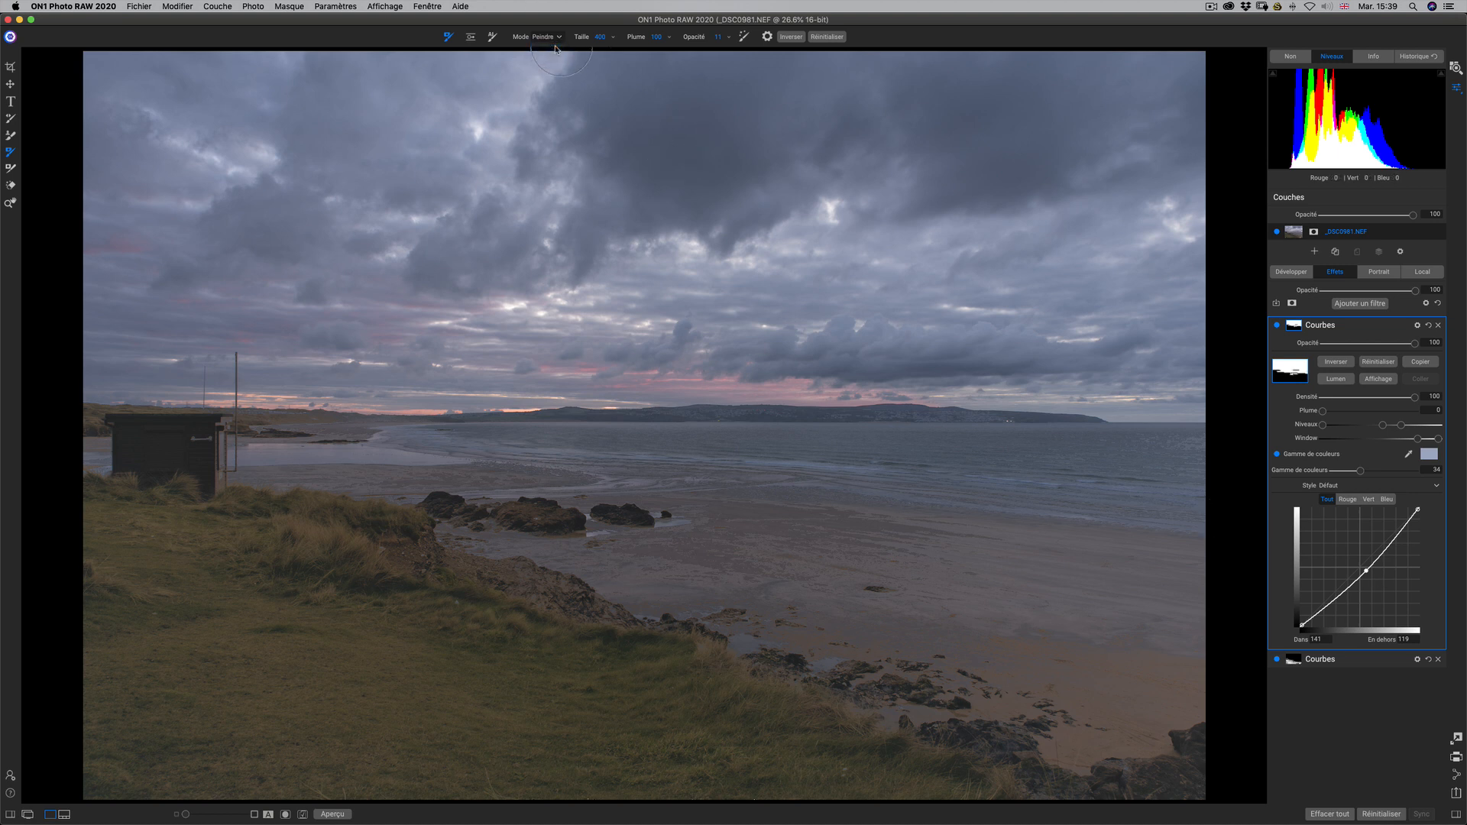
{"action": "left_click", "coordinate": [1278, 455]}
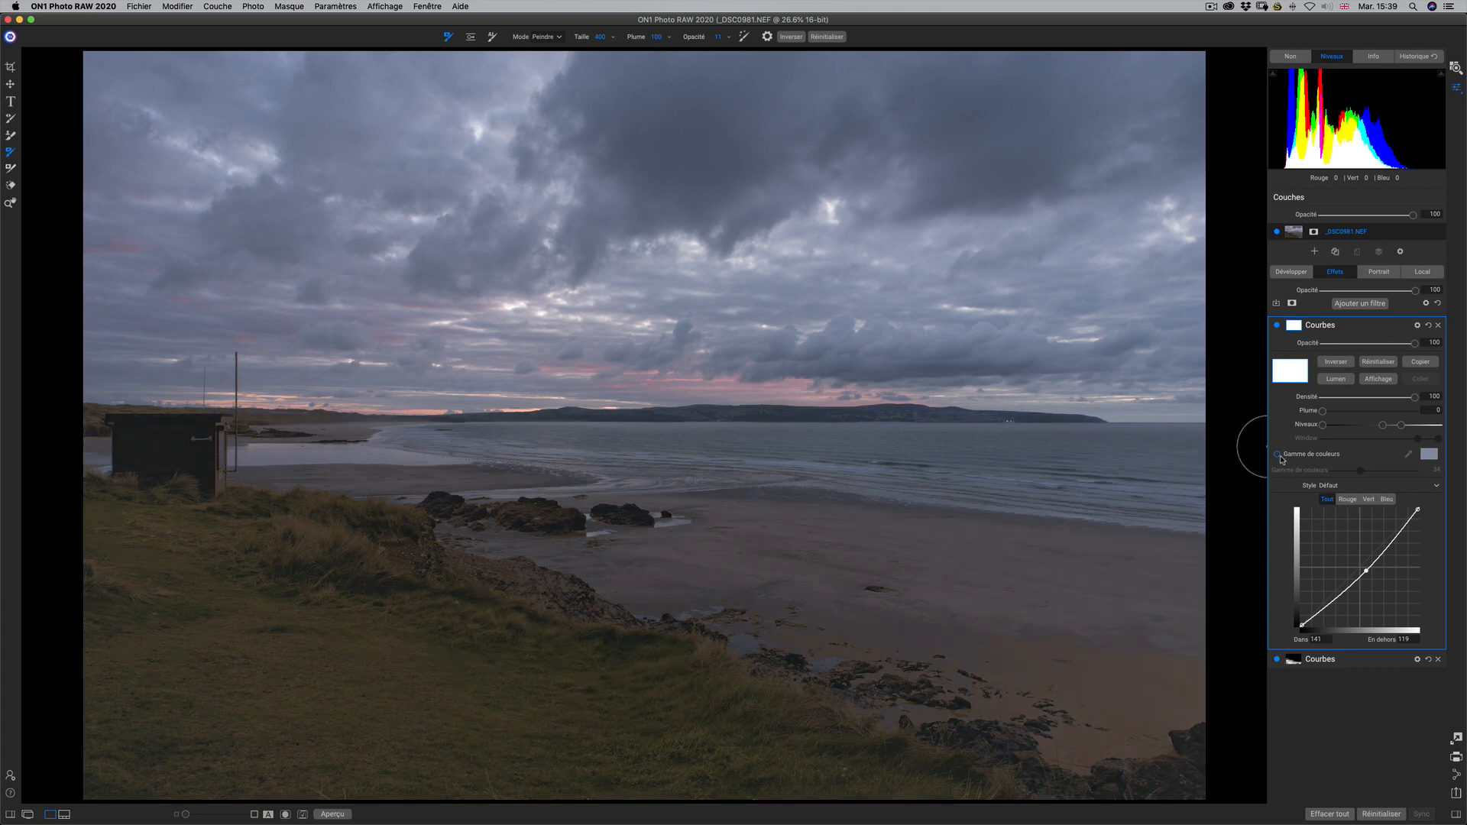
With the sky mask's color range turned back on, set the curve midpoint to 135 in, 123 out and the mask feather to 52.
{"action": "left_click", "coordinate": [1278, 455]}
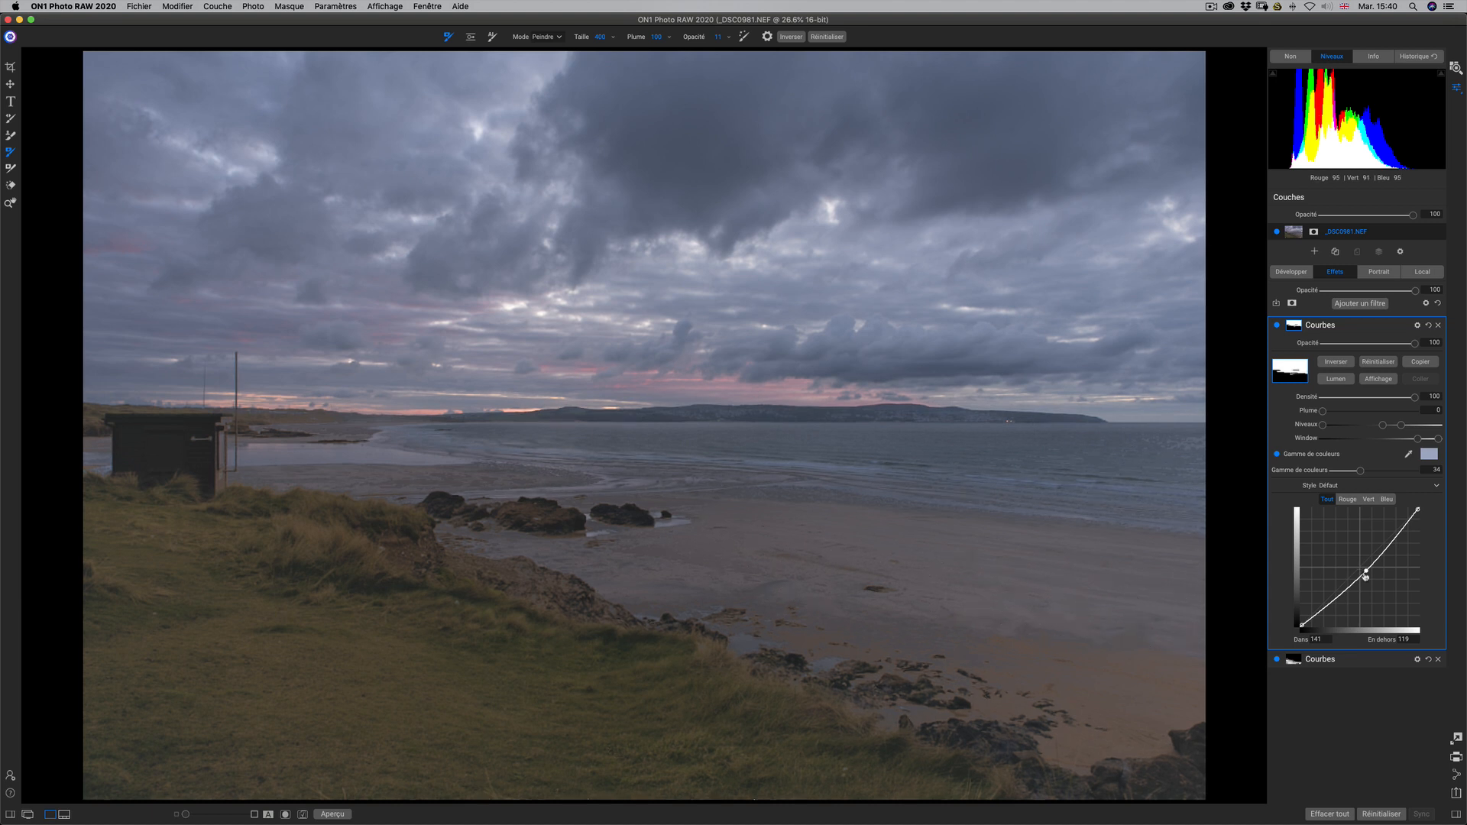
{"action": "left_click_drag", "start_coordinate": [1366, 571], "coordinate": [1364, 571]}
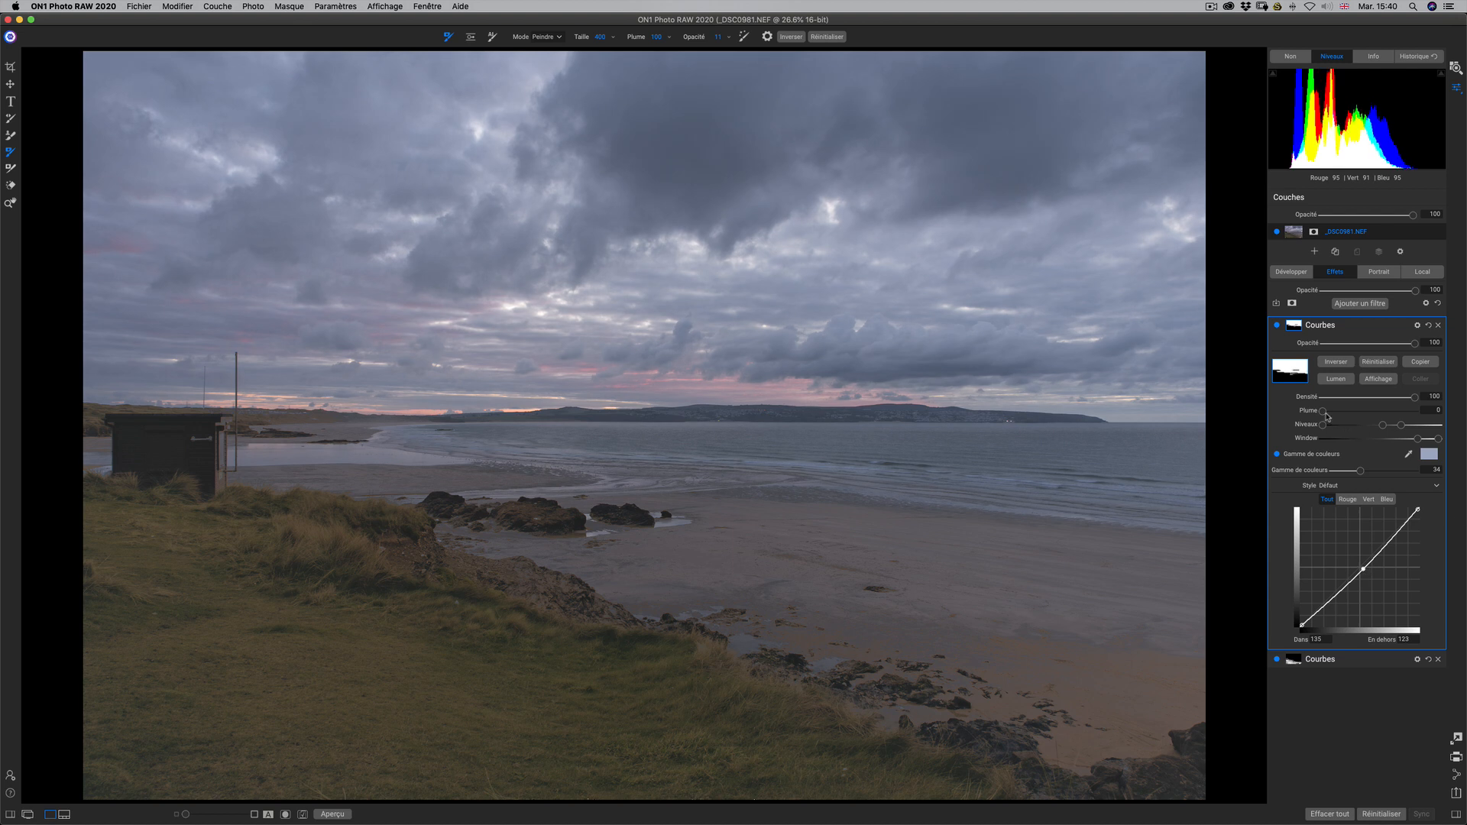
{"action": "left_click_drag", "start_coordinate": [1327, 416], "coordinate": [1389, 417]}
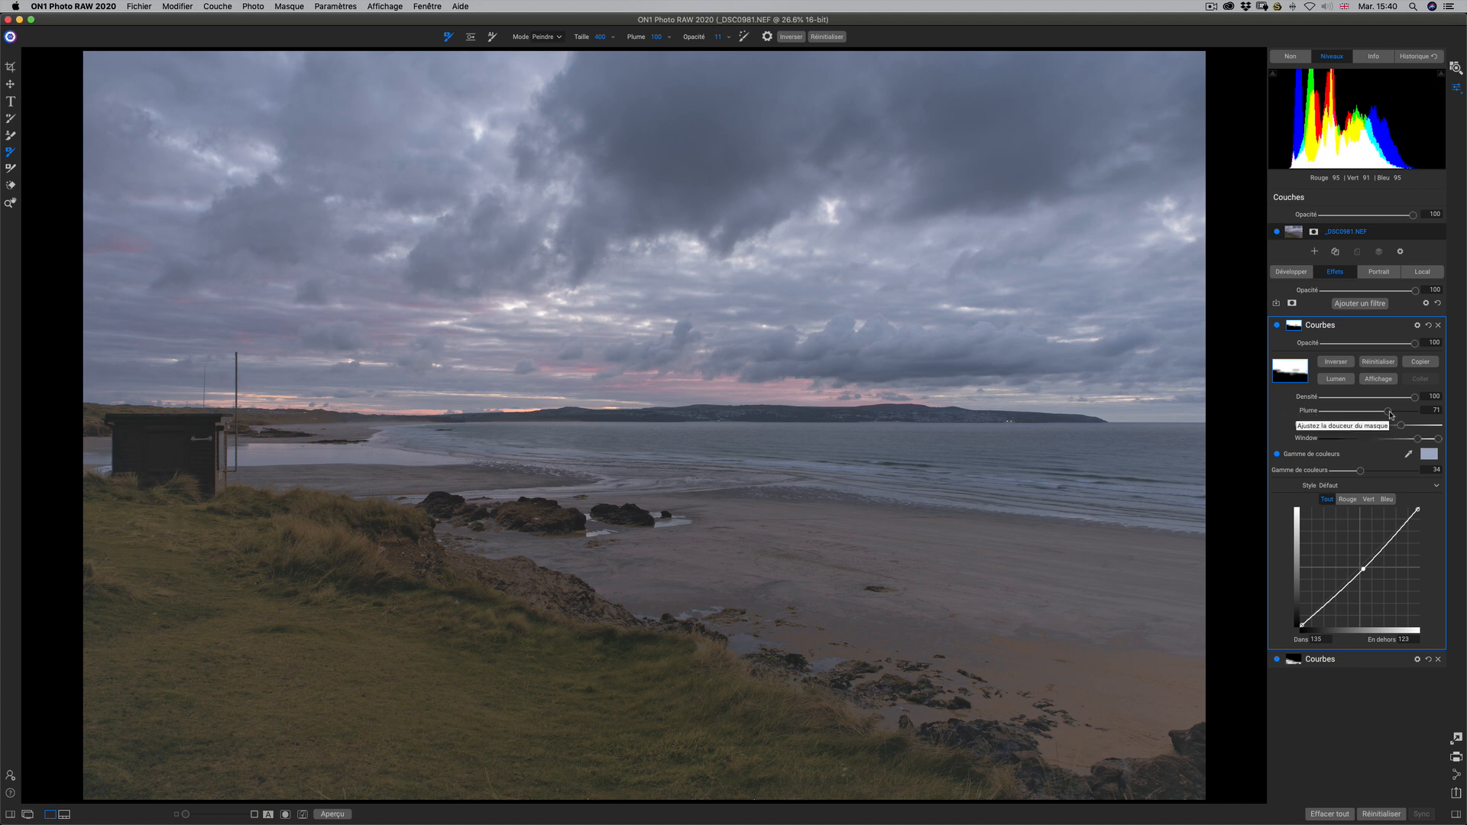
{"action": "left_click_drag", "start_coordinate": [1387, 411], "coordinate": [1367, 414]}
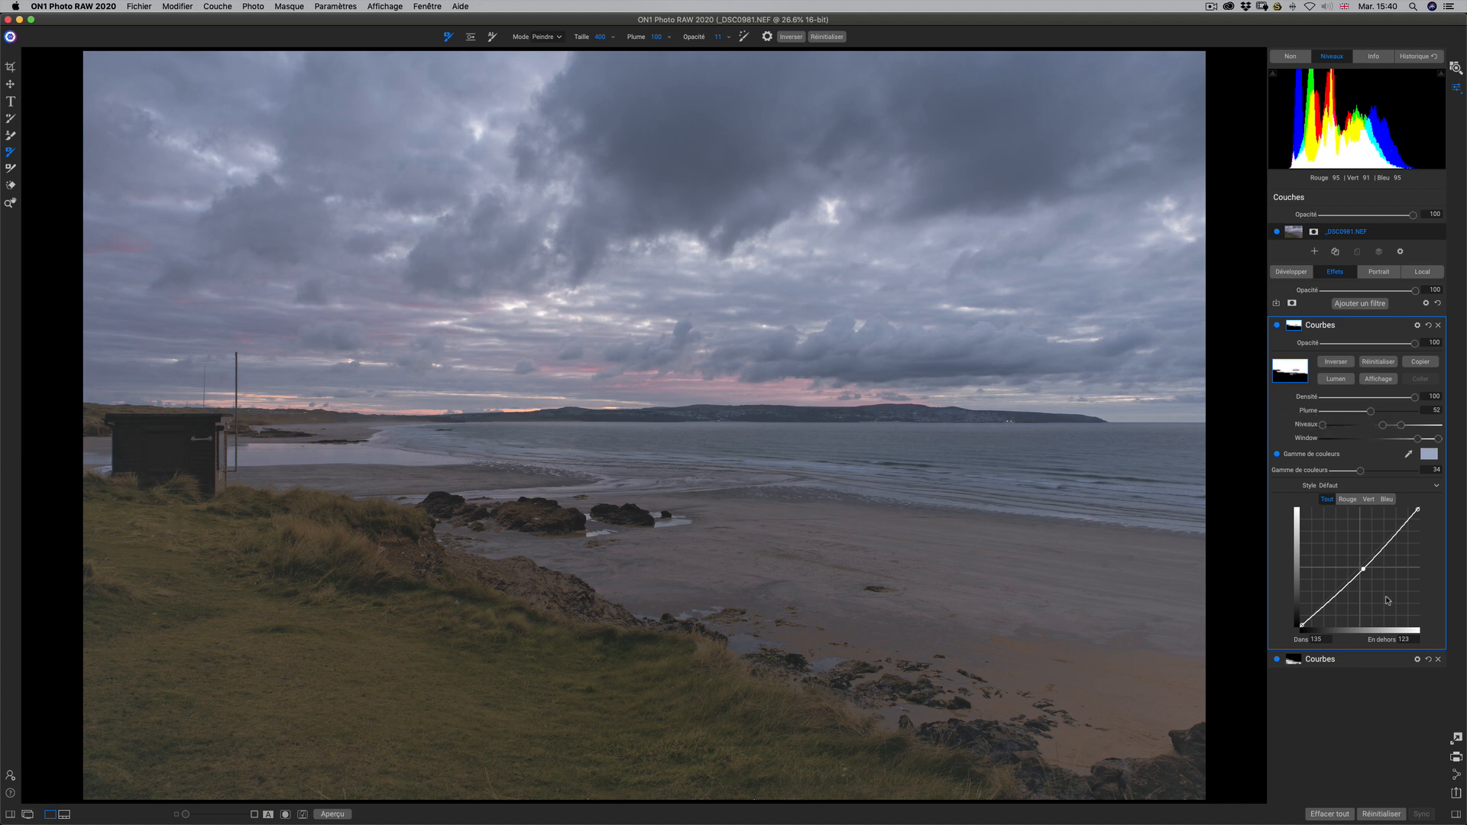
Tint the sky with the channel curves, setting the red midpoint to 121 in, 129 out and the green midpoint to 135 in, 130 out.
{"action": "left_click", "coordinate": [1347, 498]}
{"action": "left_click_drag", "start_coordinate": [1363, 569], "coordinate": [1357, 567]}
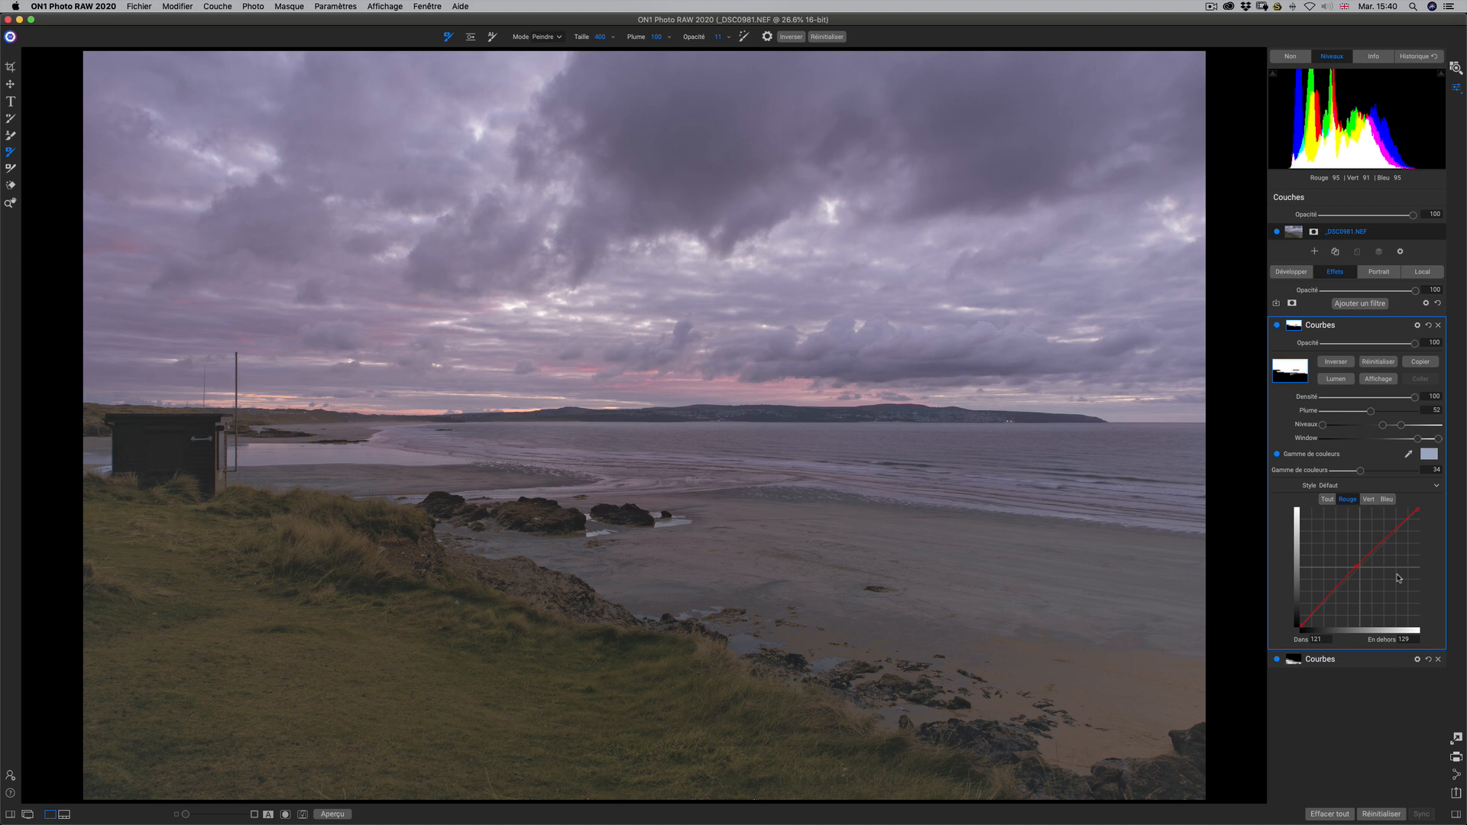
{"action": "left_click", "coordinate": [1368, 499]}
{"action": "left_click_drag", "start_coordinate": [1366, 565], "coordinate": [1363, 566]}
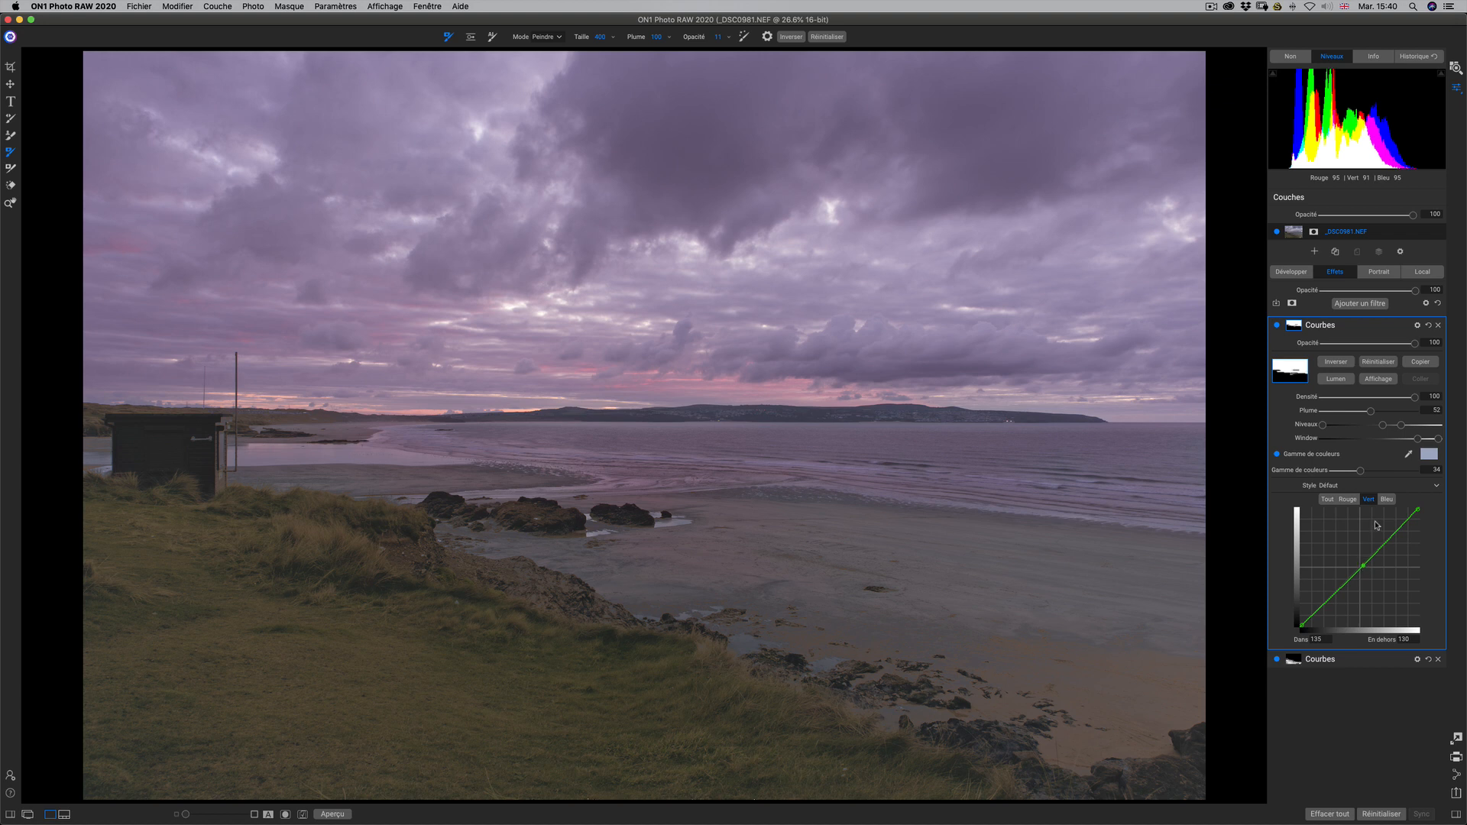
Set the sky curve's blue midpoint to 135 in, 124 out and return the red midpoint to 128 in, 128 out.
{"action": "left_click", "coordinate": [1387, 499]}
{"action": "left_click_drag", "start_coordinate": [1363, 566], "coordinate": [1363, 569]}
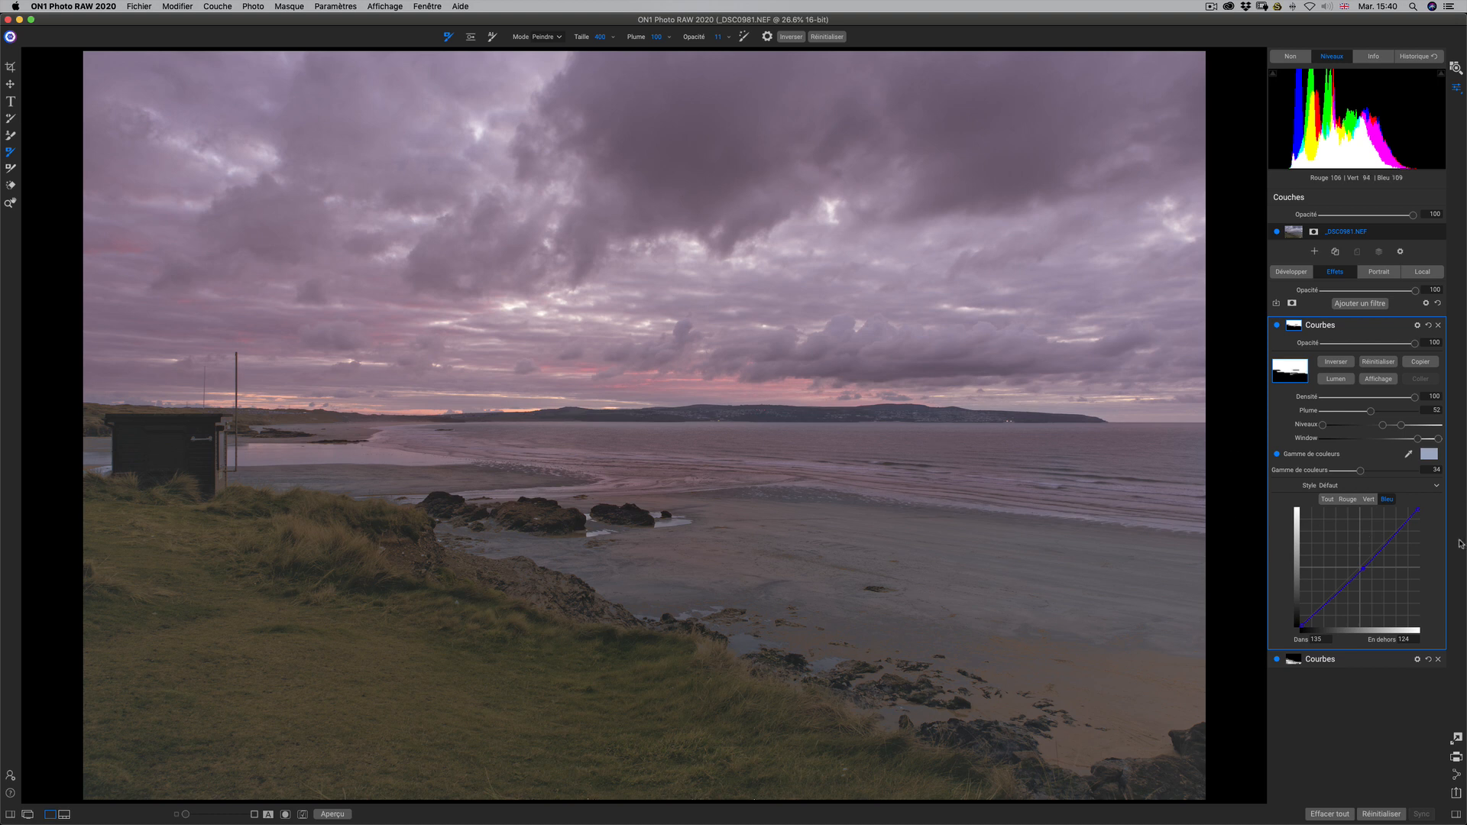
{"action": "left_click", "coordinate": [1347, 499]}
{"action": "left_click_drag", "start_coordinate": [1358, 565], "coordinate": [1359, 567]}
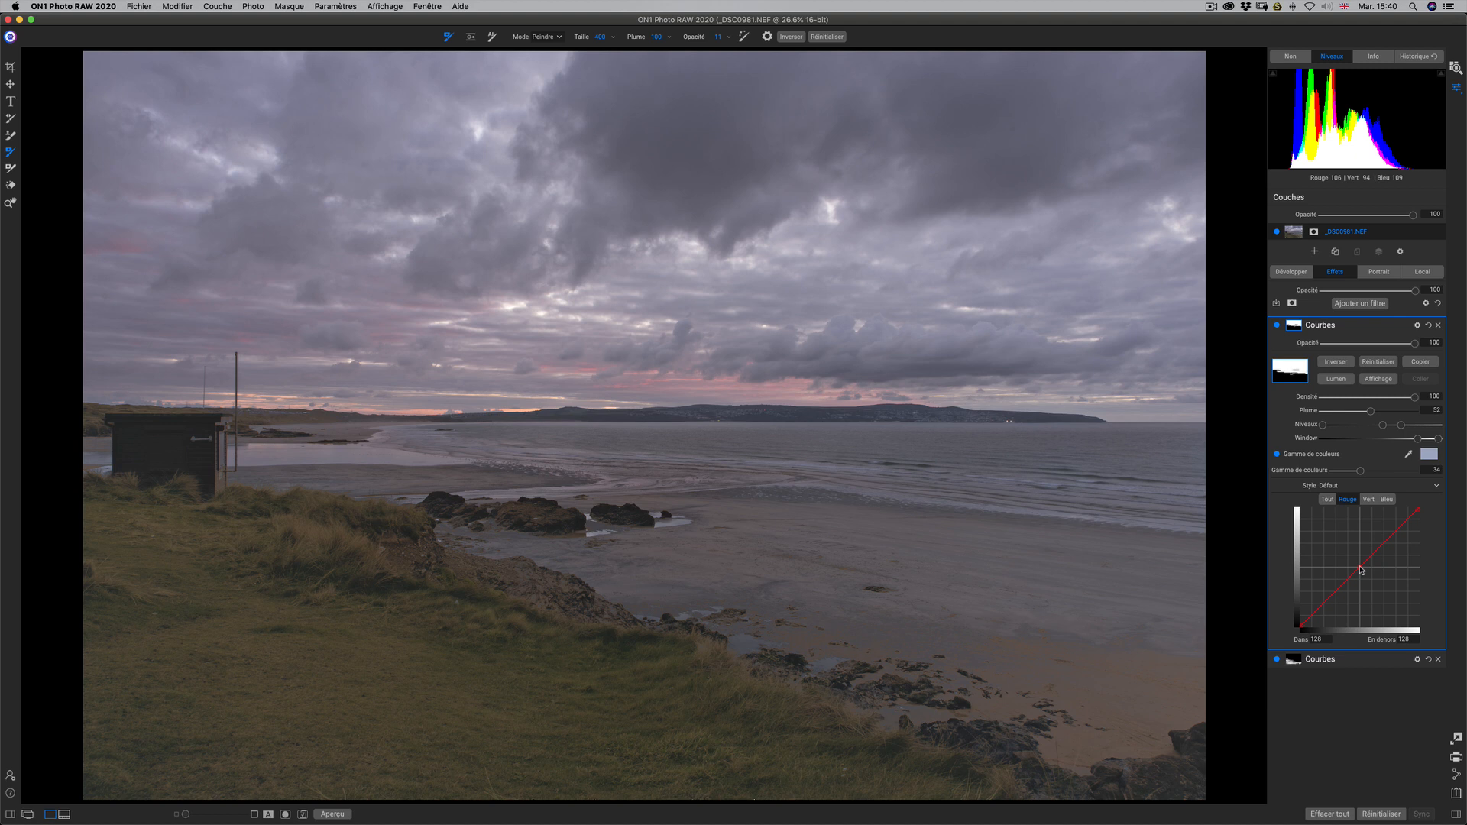
Adjust the photo's development tones: contrast 33, structure about 19, highlights -50 and midtones 17.
{"action": "left_click", "coordinate": [1299, 272]}
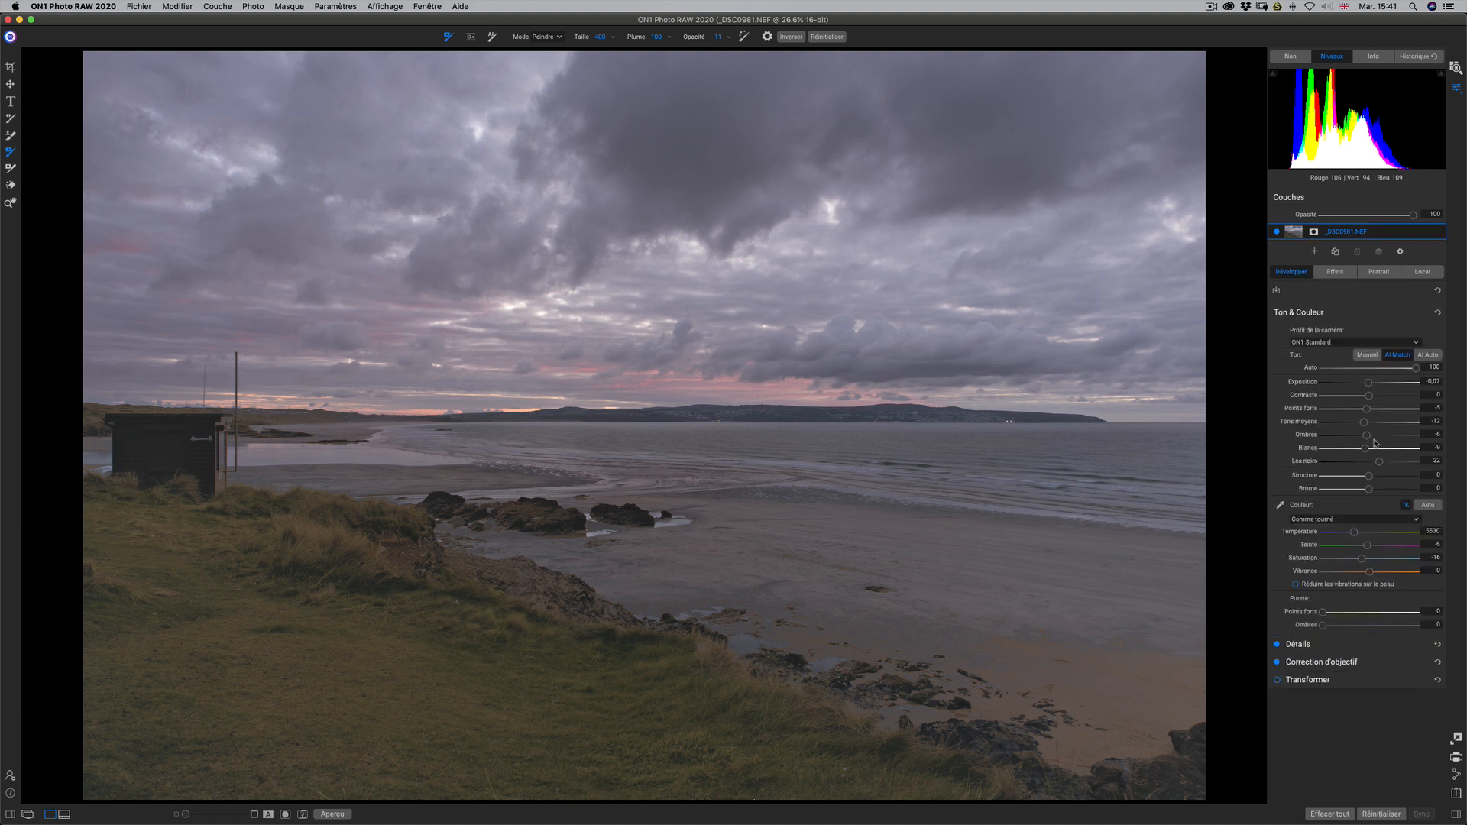
{"action": "left_click_drag", "start_coordinate": [1370, 396], "coordinate": [1384, 399]}
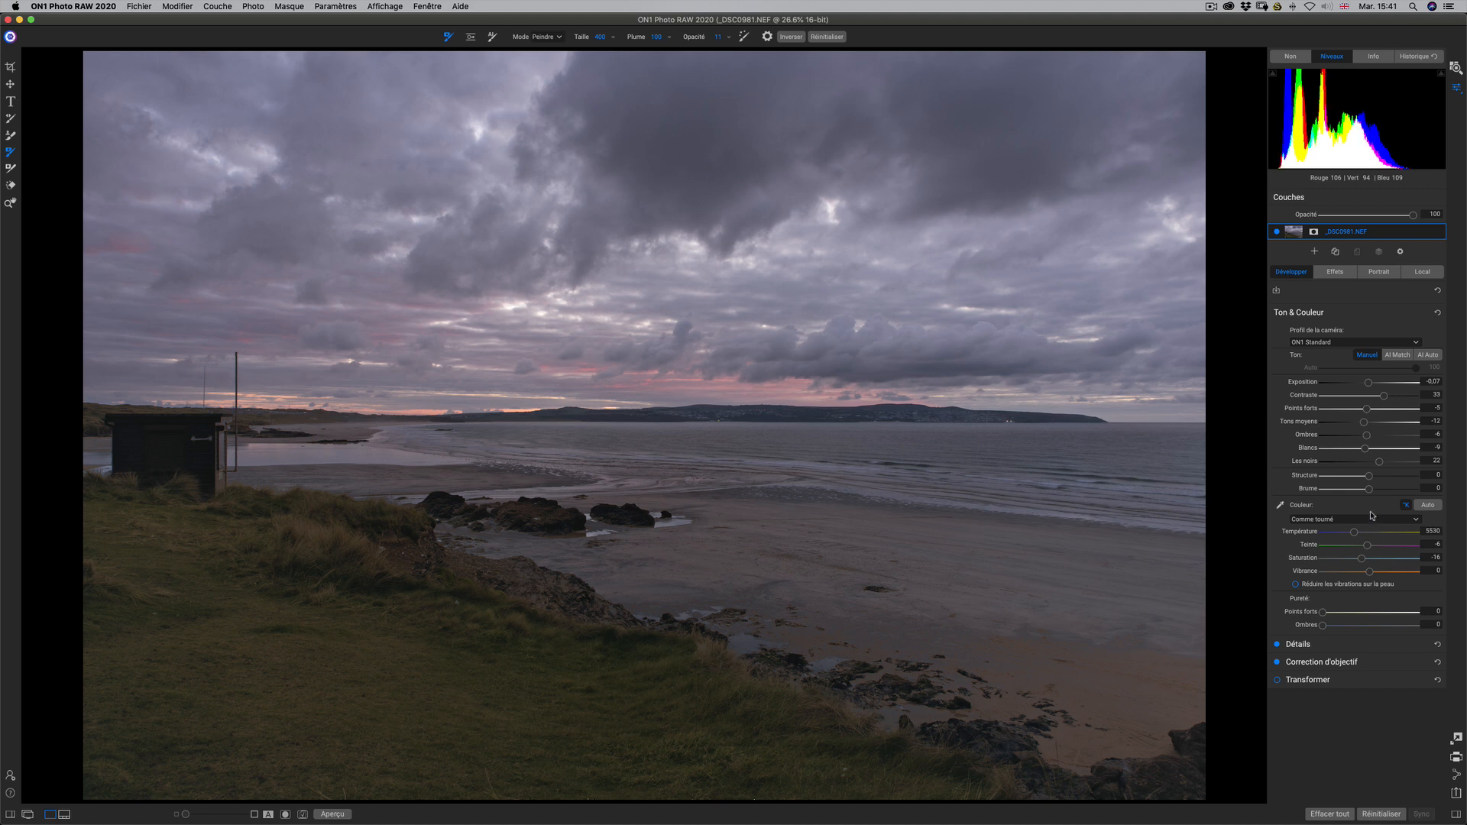
{"action": "left_click_drag", "start_coordinate": [1369, 475], "coordinate": [1378, 481]}
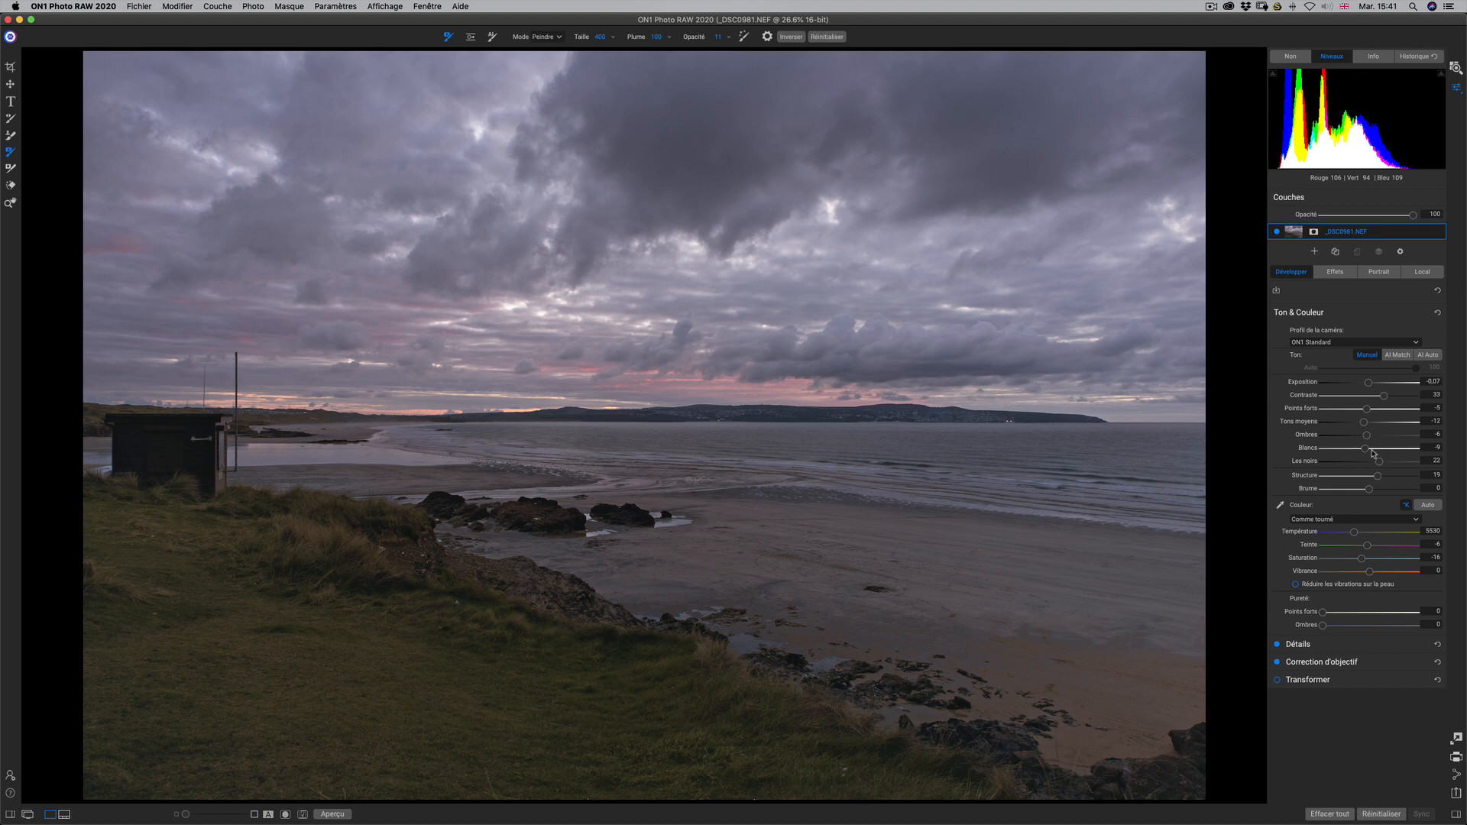
{"action": "mouse_move", "coordinate": [1368, 410]}
{"action": "left_mouse_down"}
{"action": "mouse_move", "coordinate": [1346, 410]}
{"action": "mouse_move", "coordinate": [1377, 425]}
{"action": "left_mouse_up"}
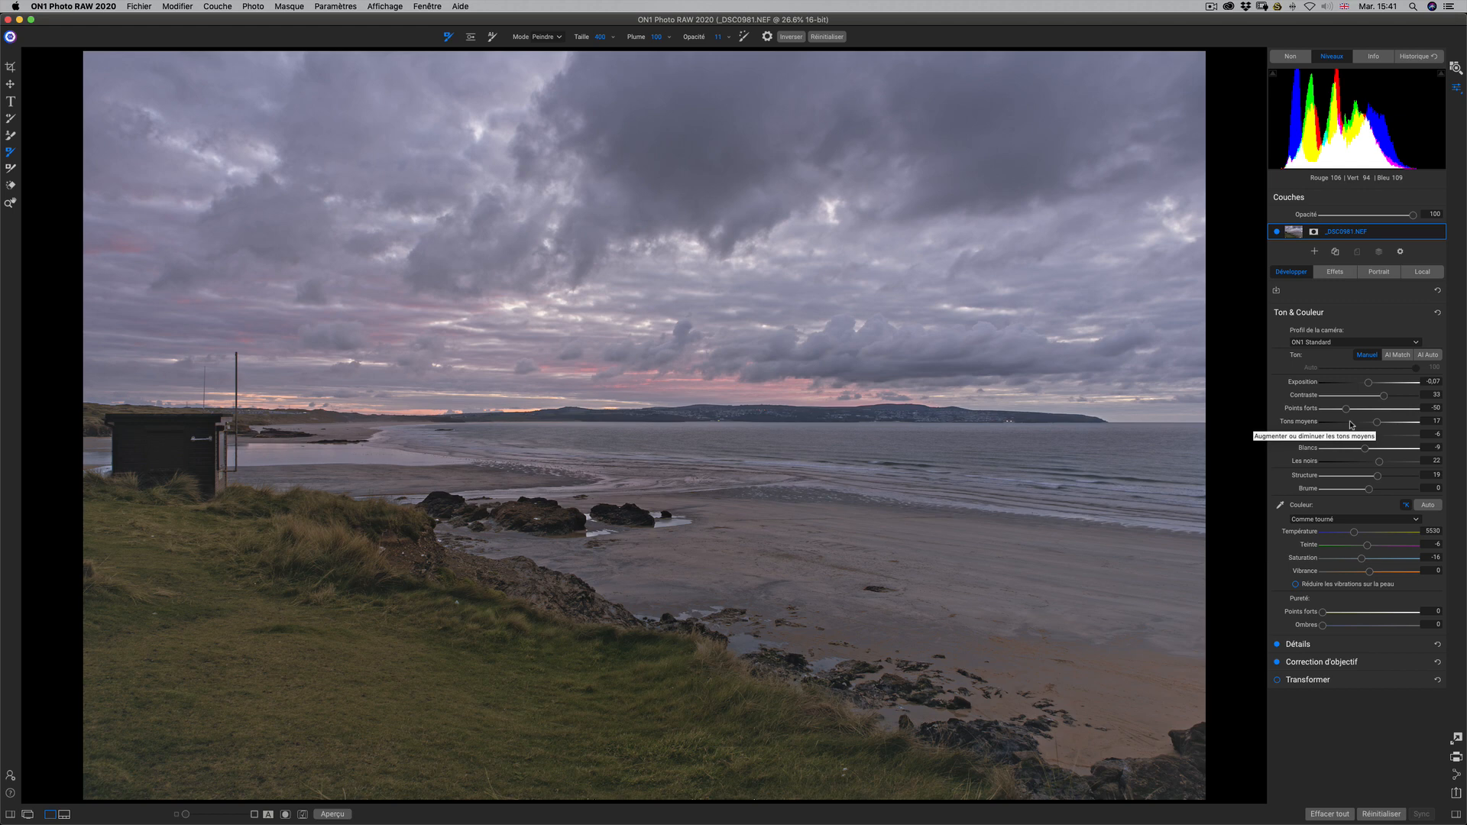
Compare the edited photo with the original using the preview toggle, and go back to the effects filters.
{"action": "key", "text": "super+p"}
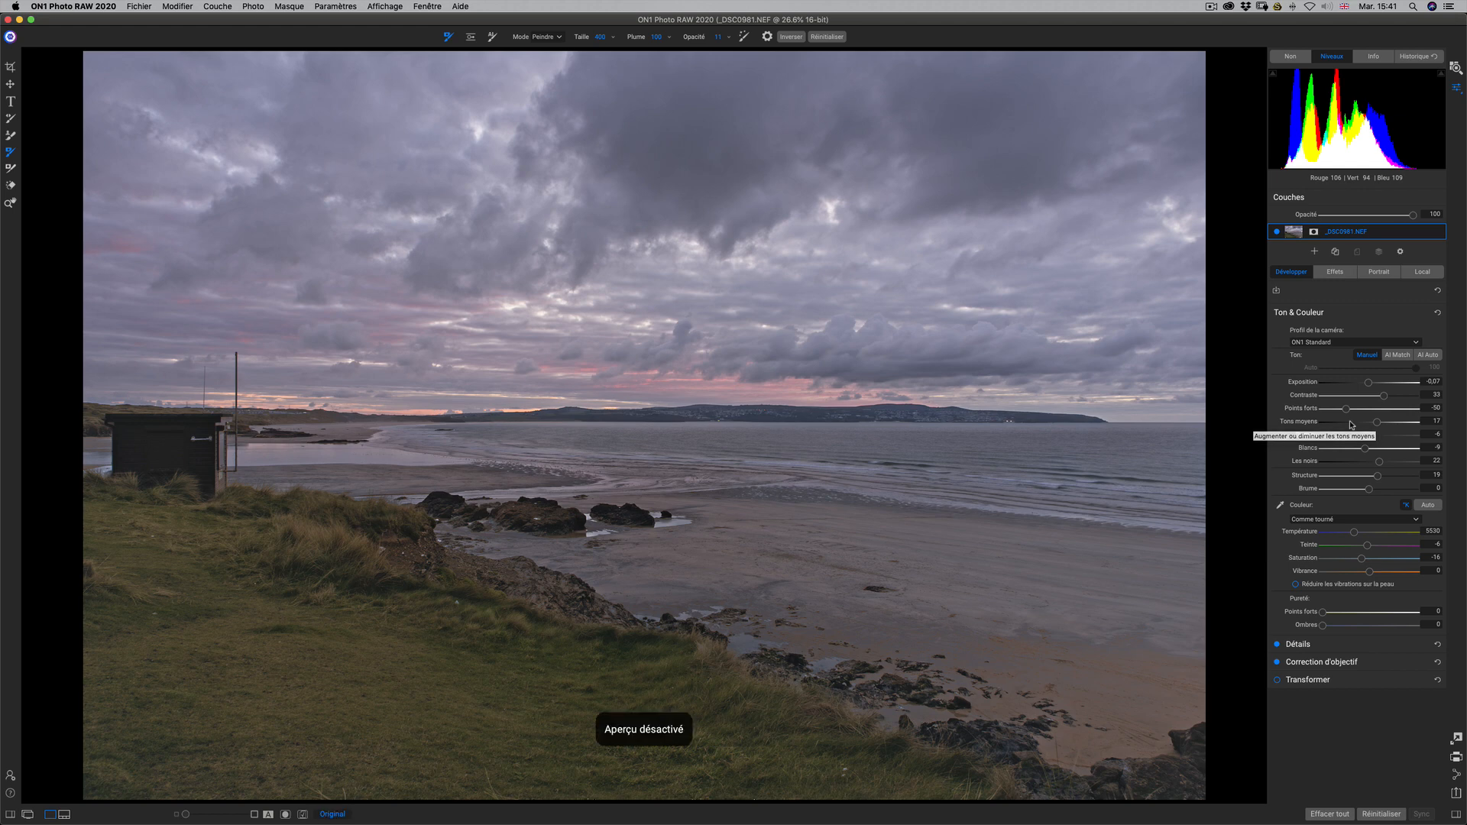
{"action": "key", "text": "super+p"}
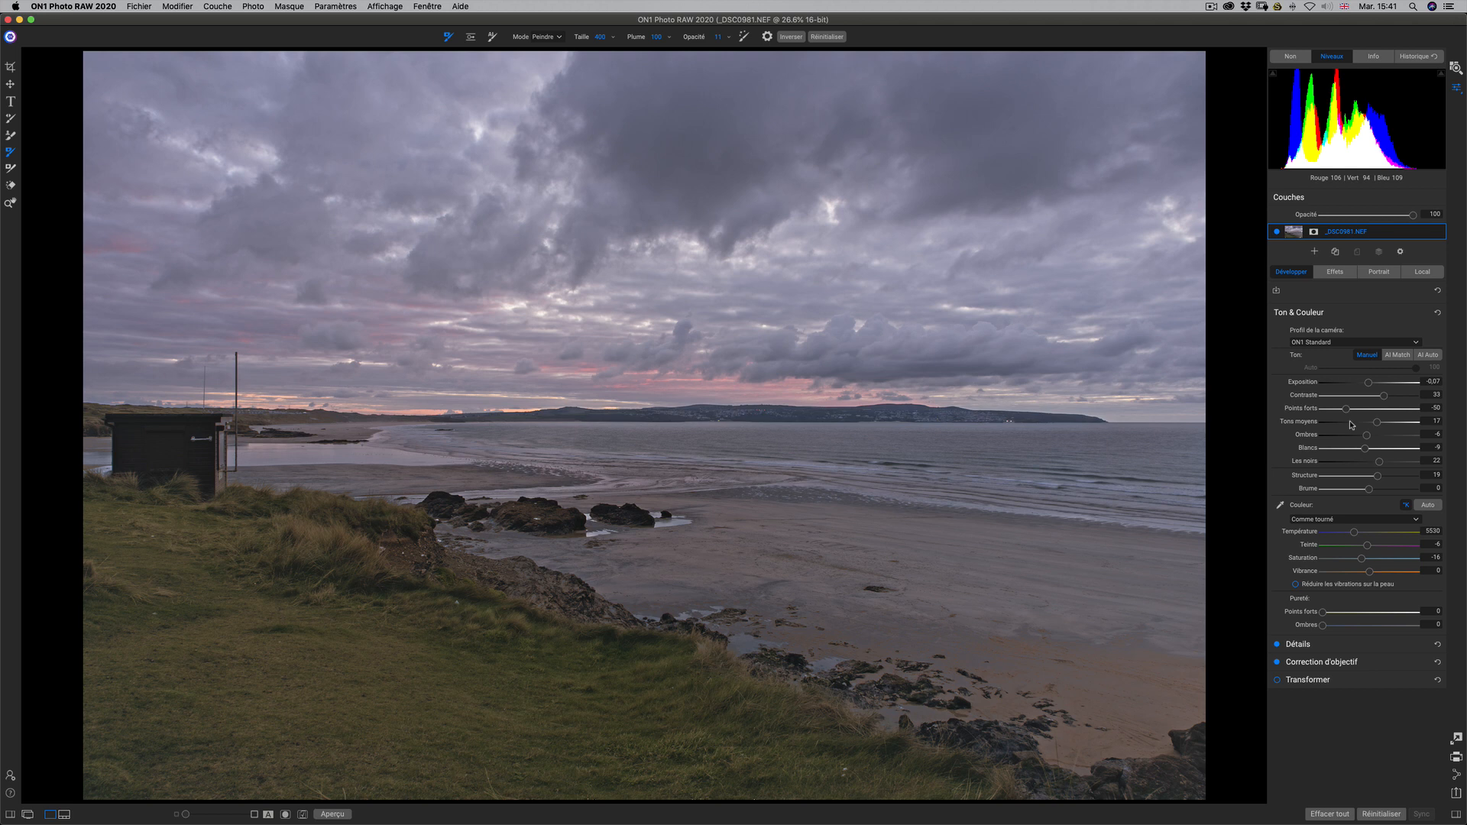
{"action": "left_click", "coordinate": [1348, 276]}
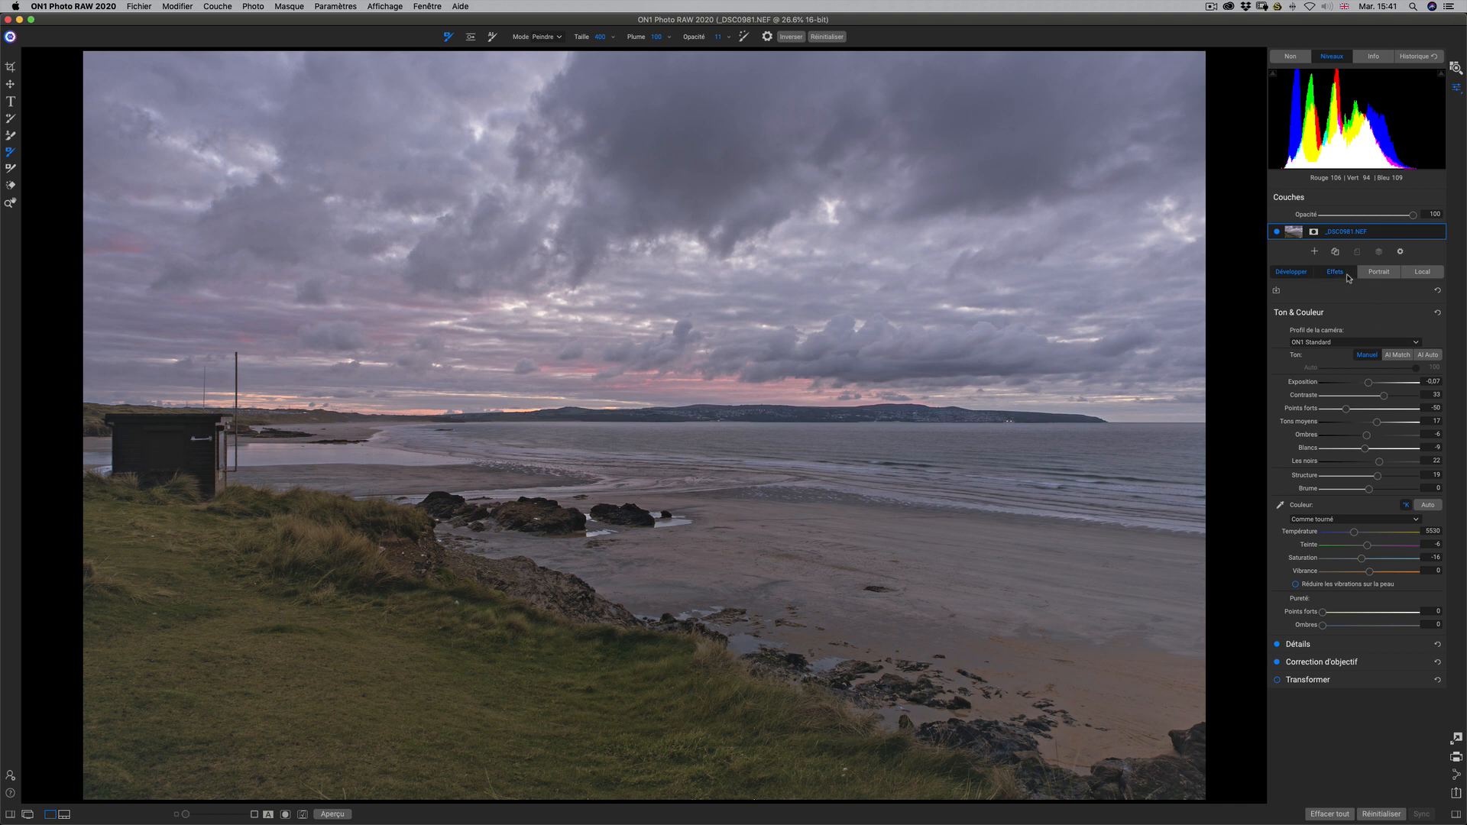